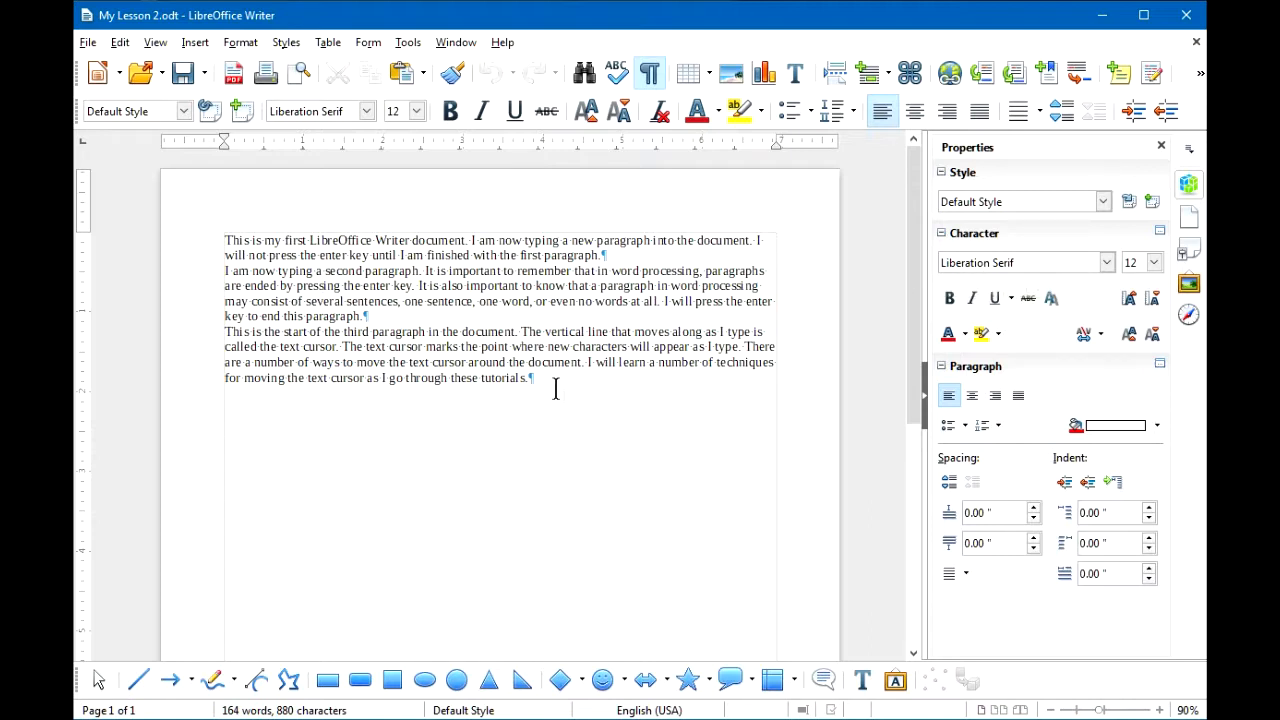
Place the text cursor in the second paragraph, move it right and down through the text, and jump to the end of the document
left_click(478, 285)
key("Right")
key("Right")
key("Right")
key("Down")
key("Down")
key("Right")
key("Right")
key("ctrl+End")
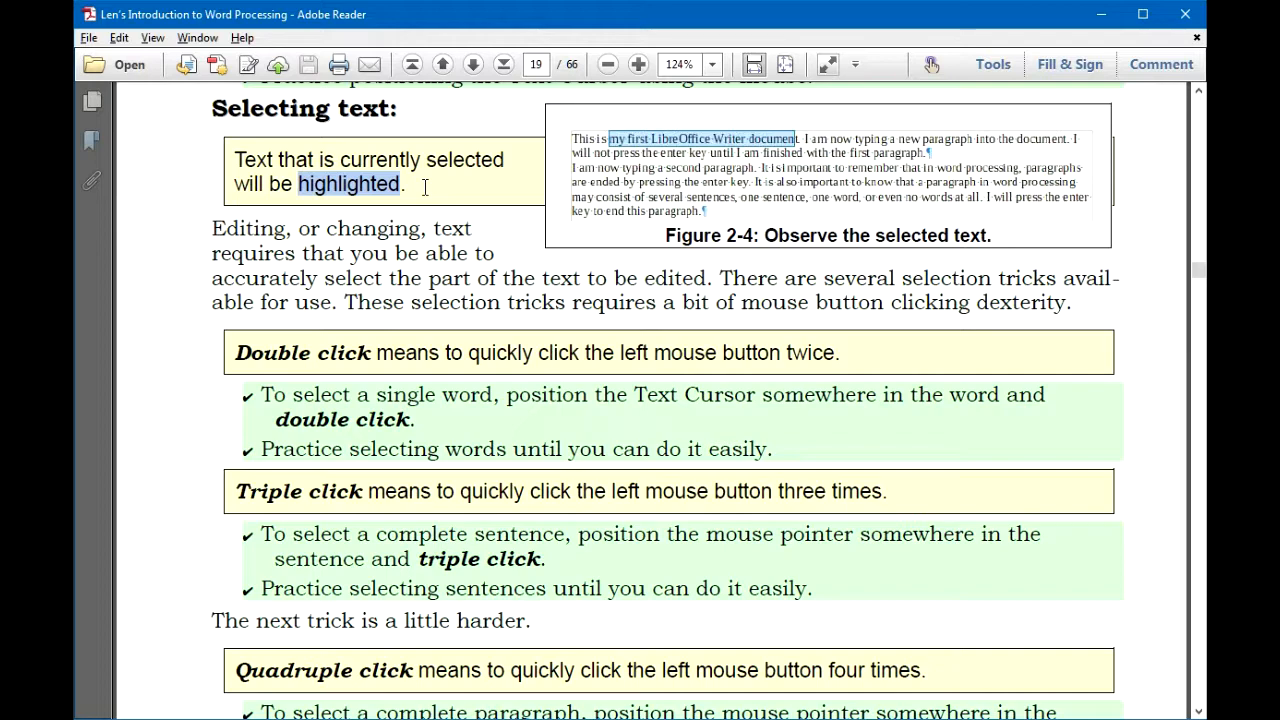
Switch to LibreOffice Writer and select "It is important" through "know that a", select "in the document.", and clear the selection
key("alt+Tab")
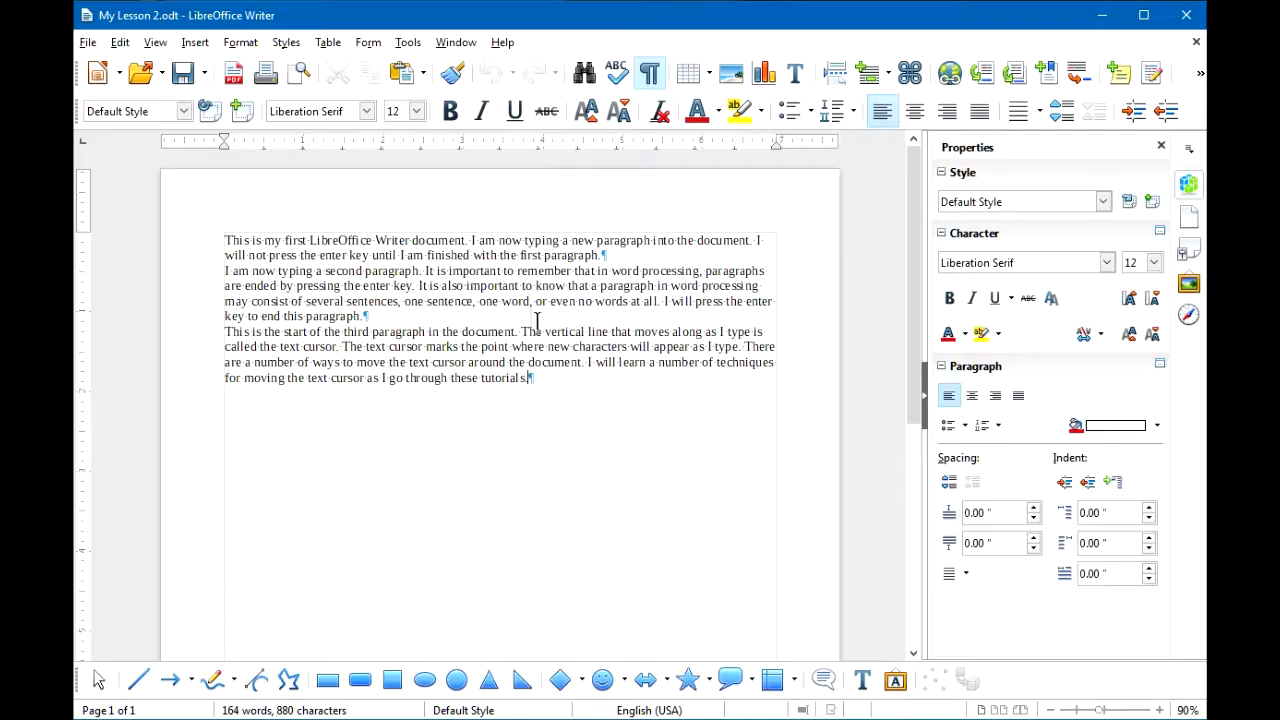
left_click_drag(425, 271, 597, 287)
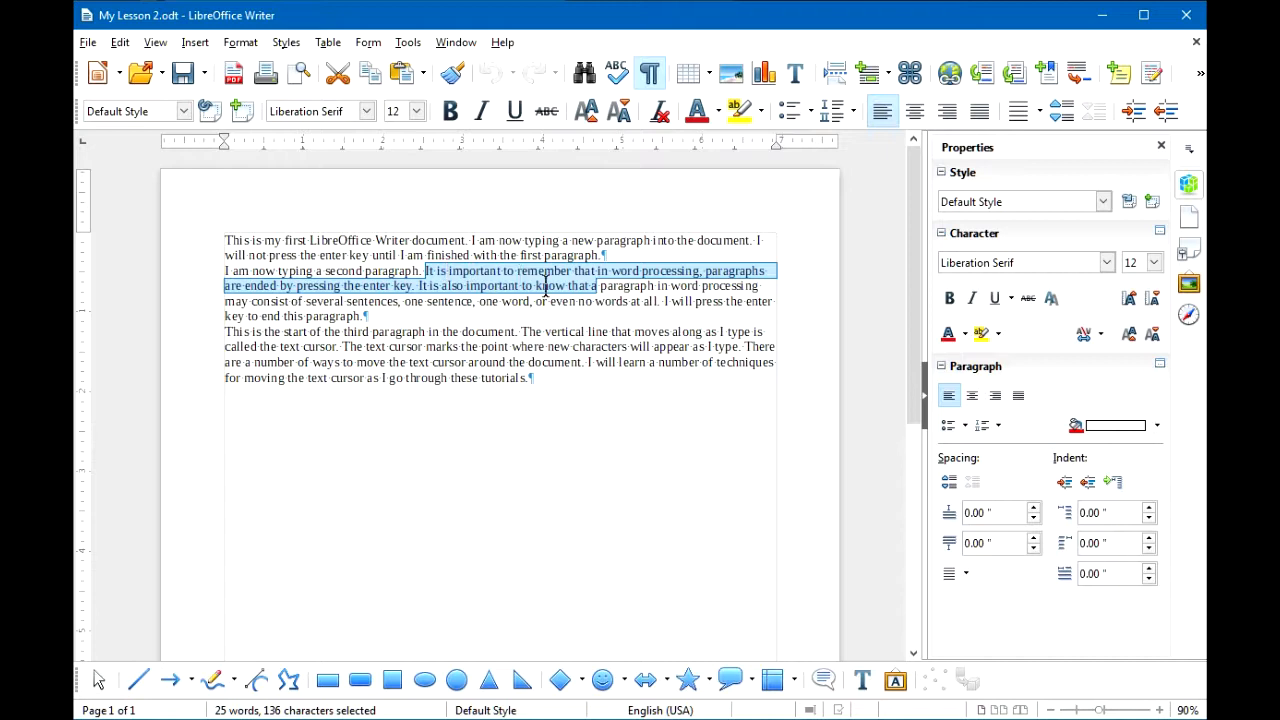
left_click_drag(428, 331, 519, 331)
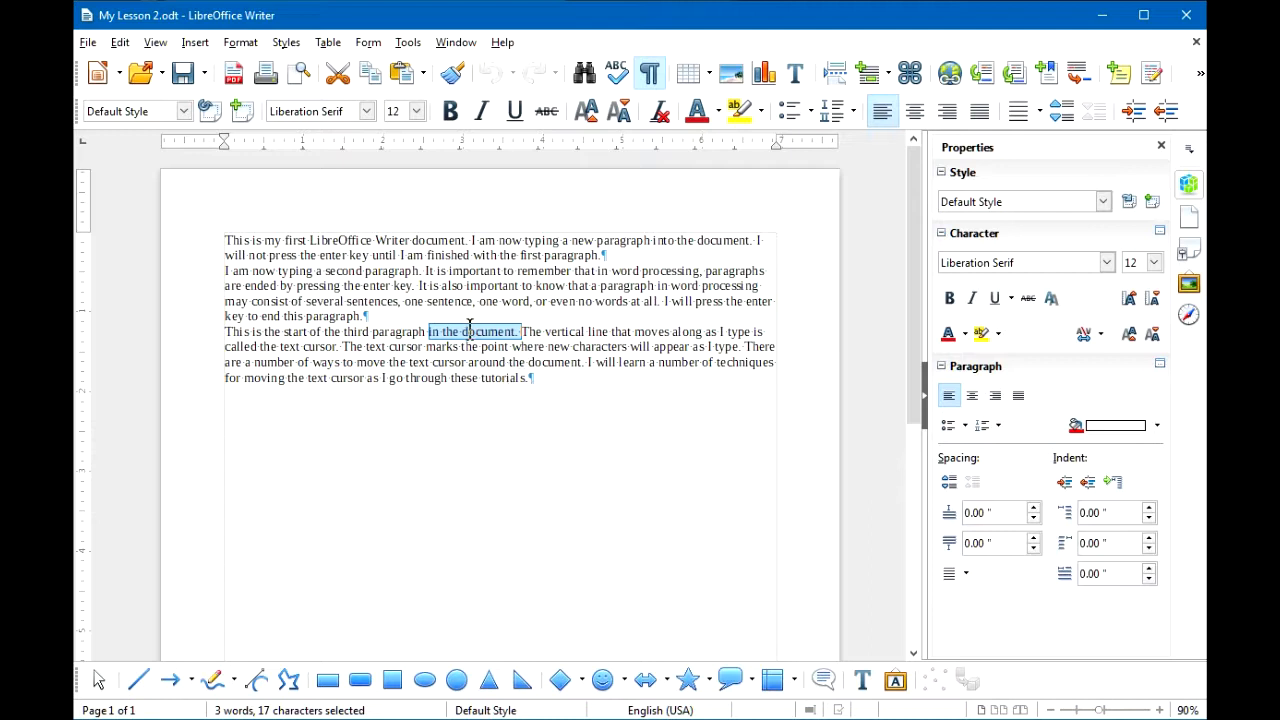
left_click(576, 399)
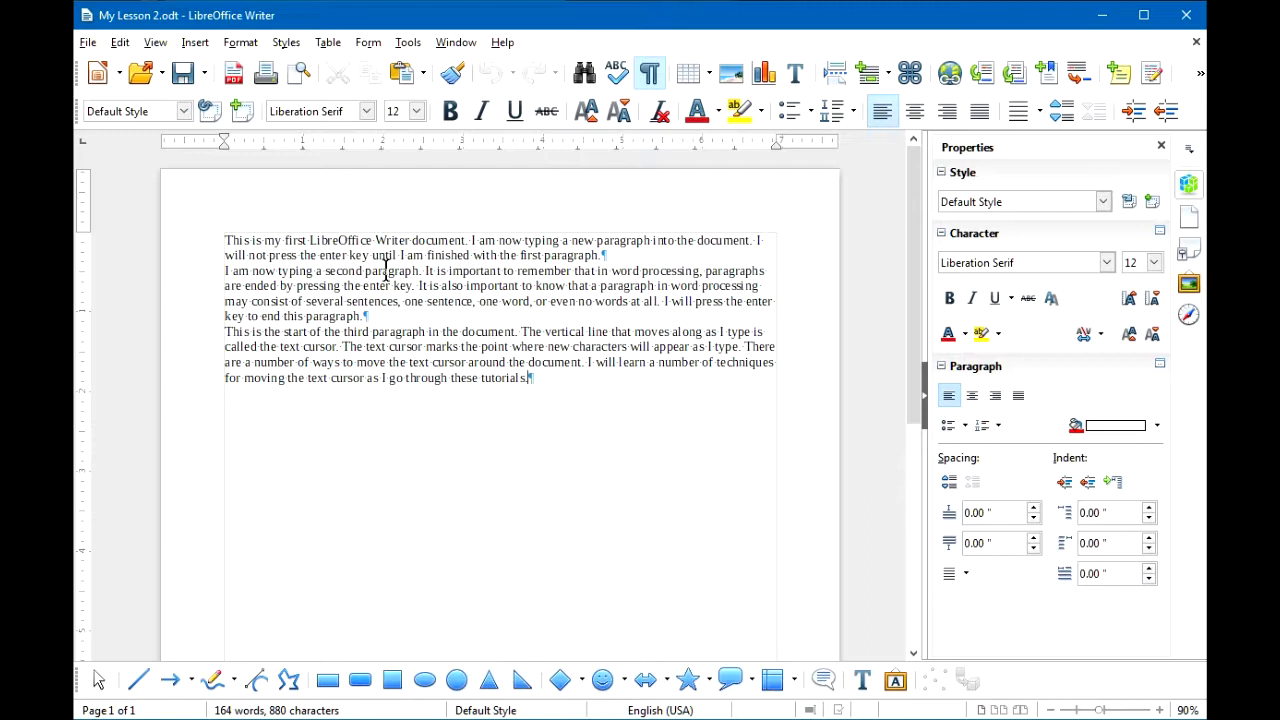
Select single words one at a time: "paragraph" and "sentence" in the second paragraph, and "text" in the third
double_click(386, 271)
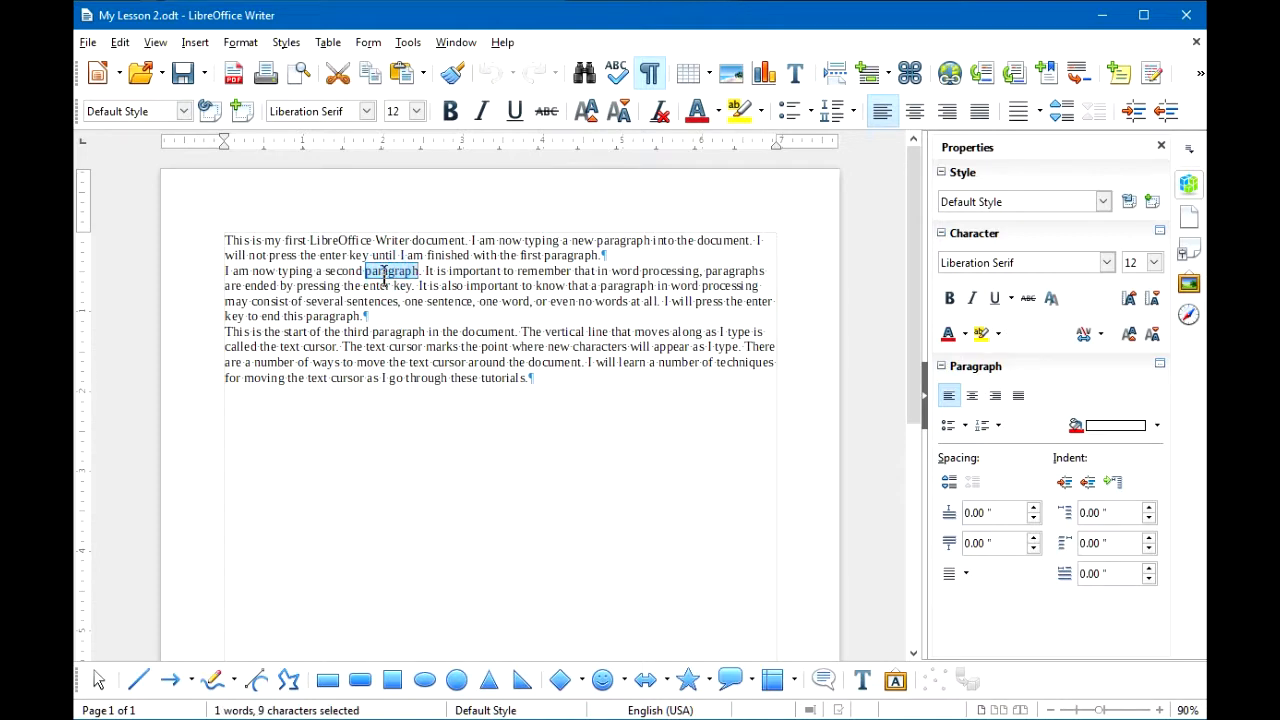
left_click(434, 301)
double_click(434, 301)
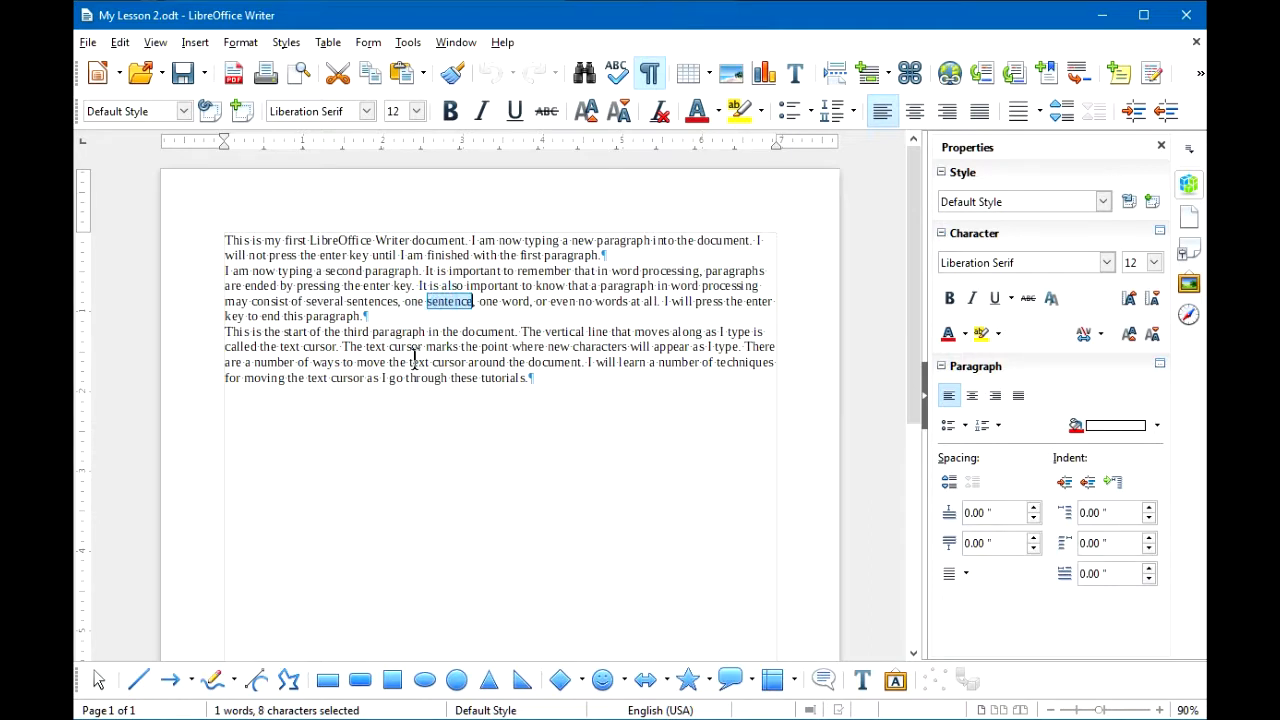
double_click(376, 347)
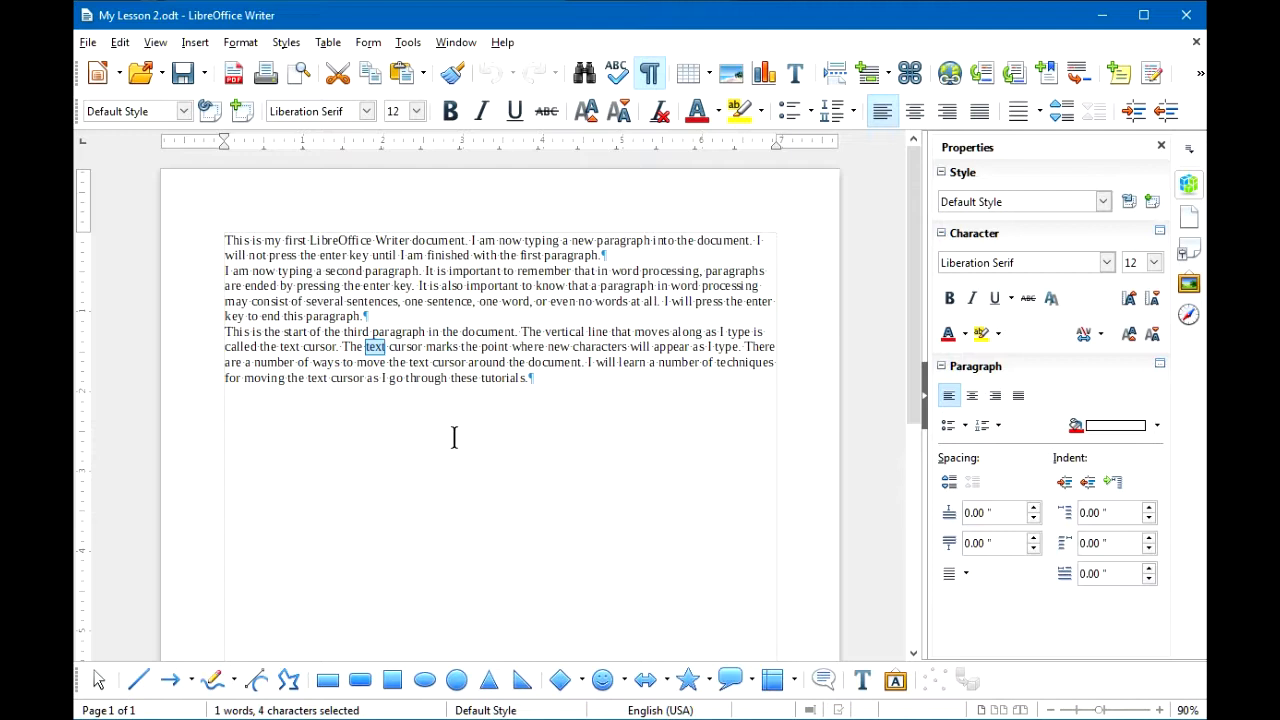
Select whole sentences in turn: the third paragraph's first sentence, "There are a number of ways…", and "It is also important to know…"
triple_click(401, 330)
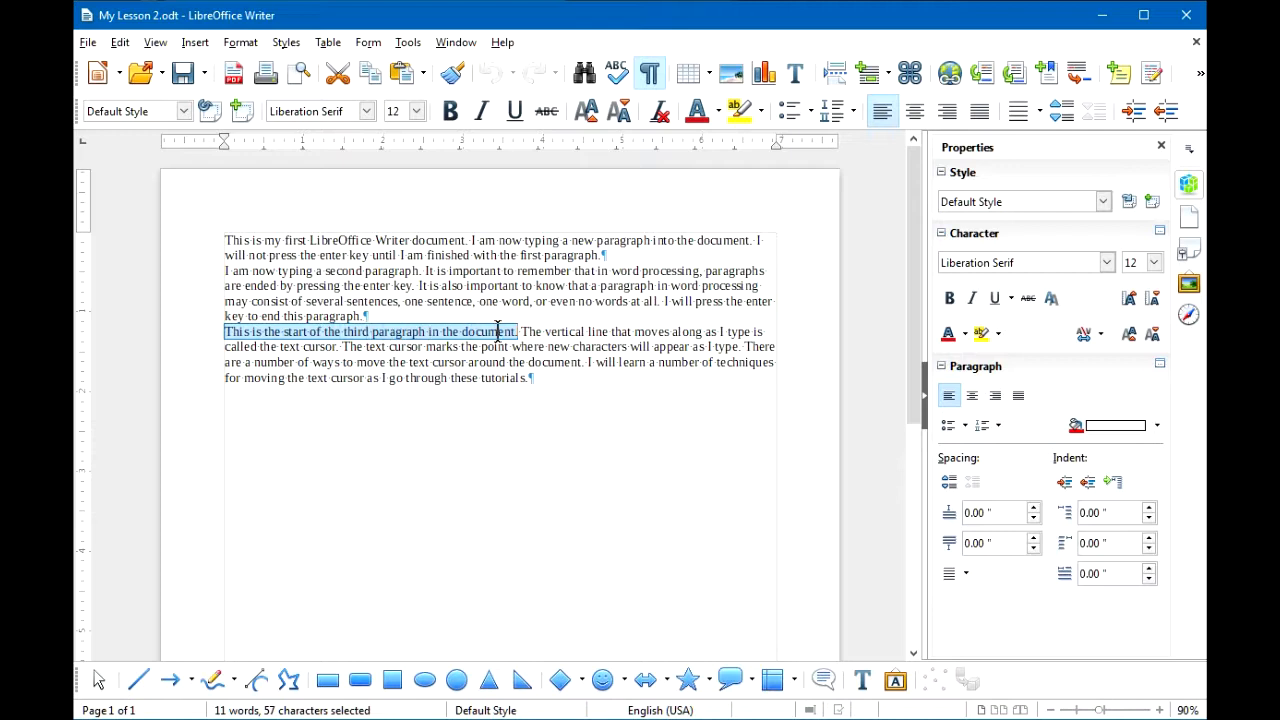
triple_click(420, 360)
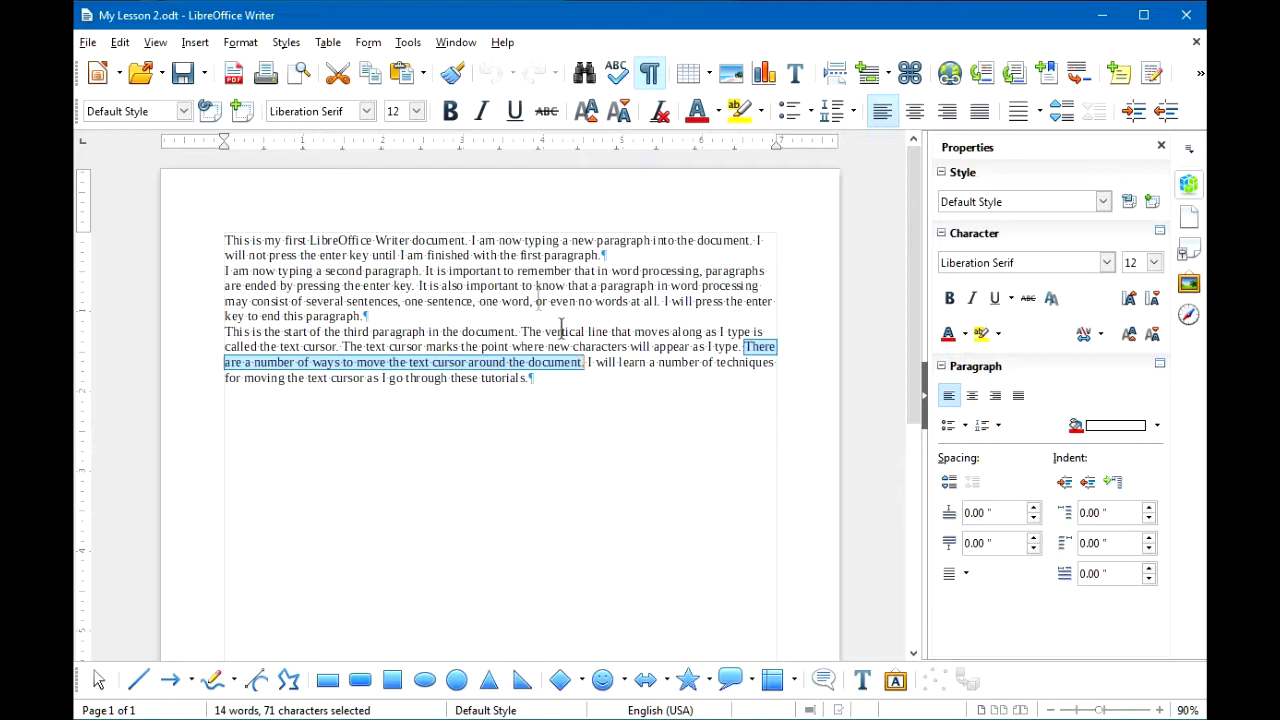
double_click(460, 286)
triple_click(460, 286)
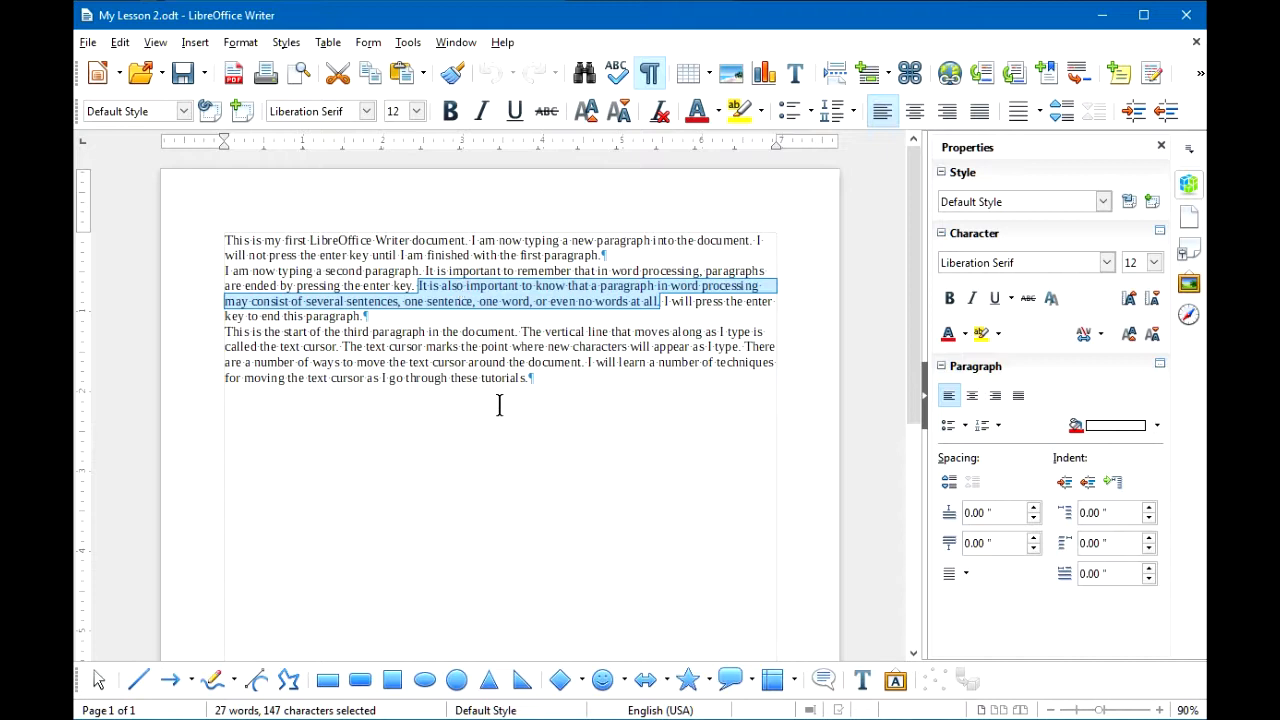
Select the entire third, first and second paragraphs one after another, and clear the selection with the text cursor at the document's end
left_click(418, 333)
double_click(418, 333)
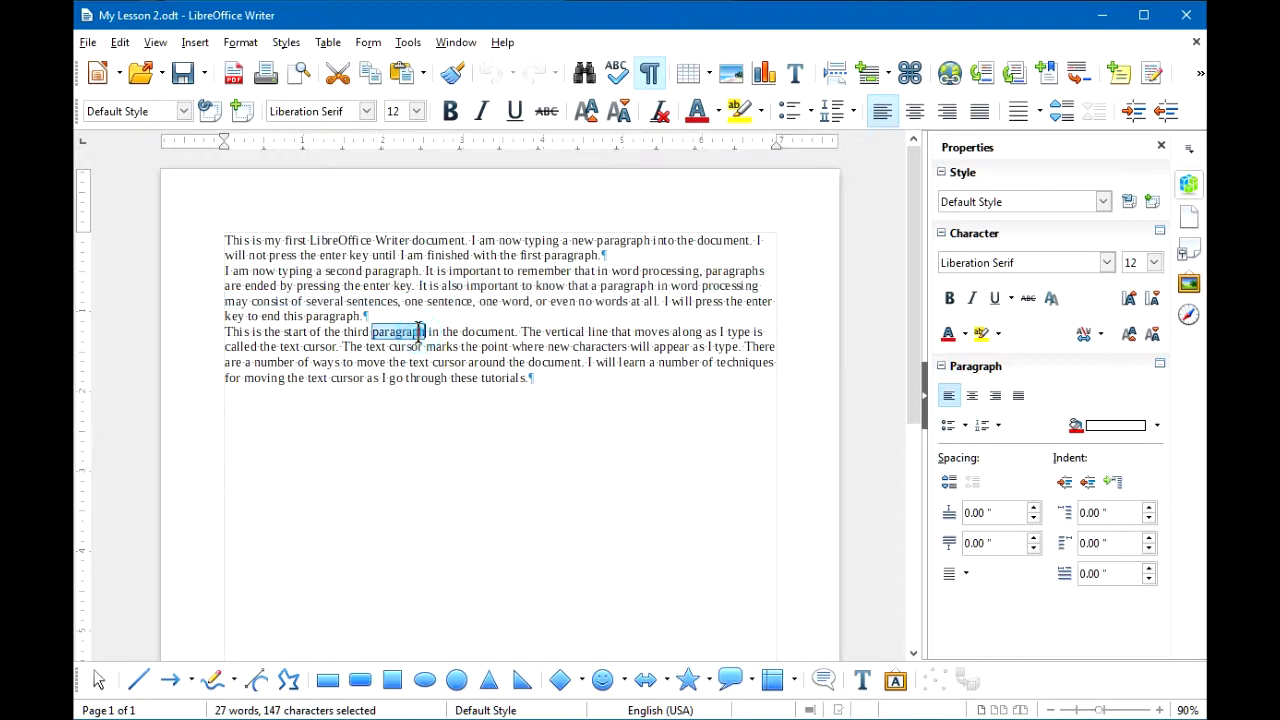
double_click(418, 333)
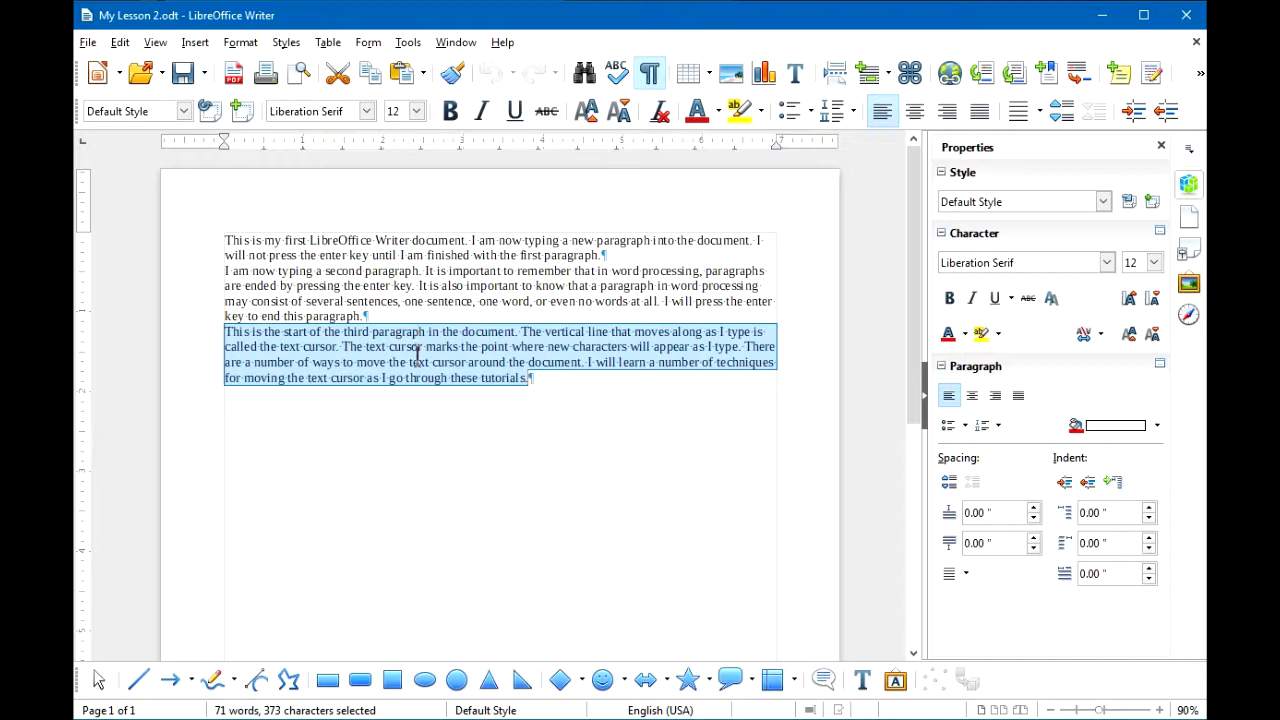
left_click(396, 240)
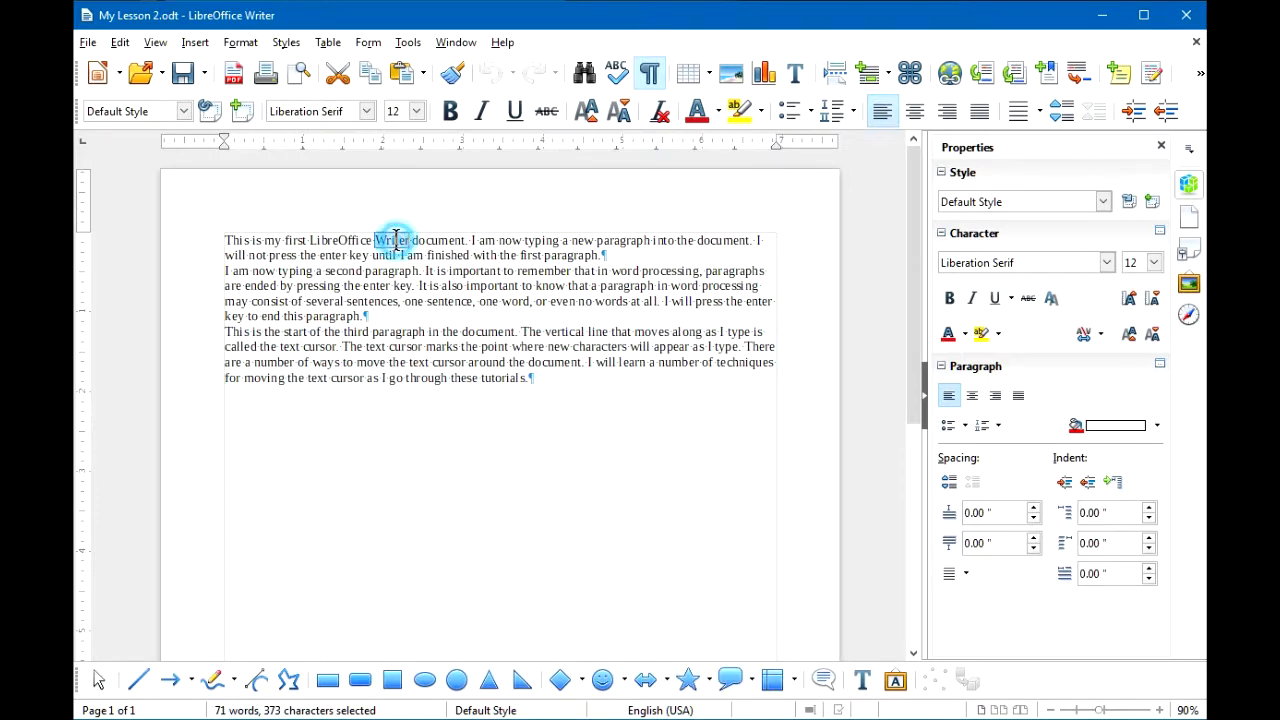
double_click(396, 240)
left_click(396, 240)
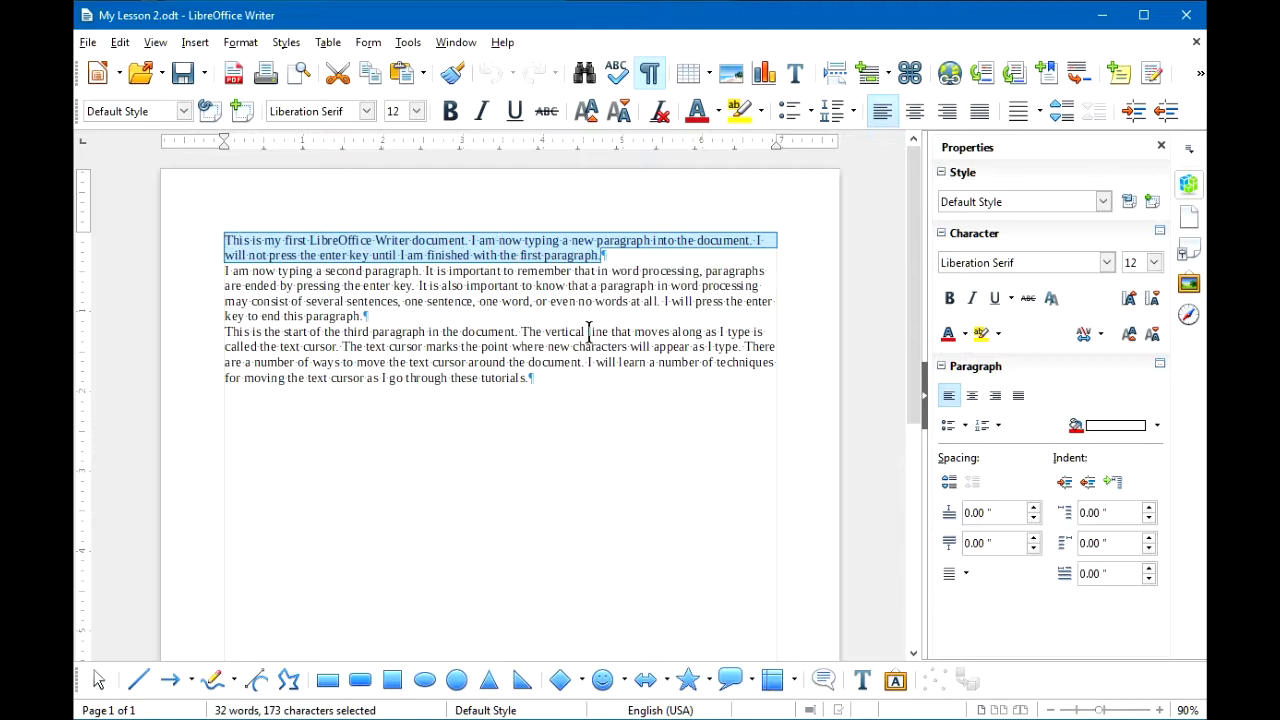
left_click(481, 289)
double_click(481, 289)
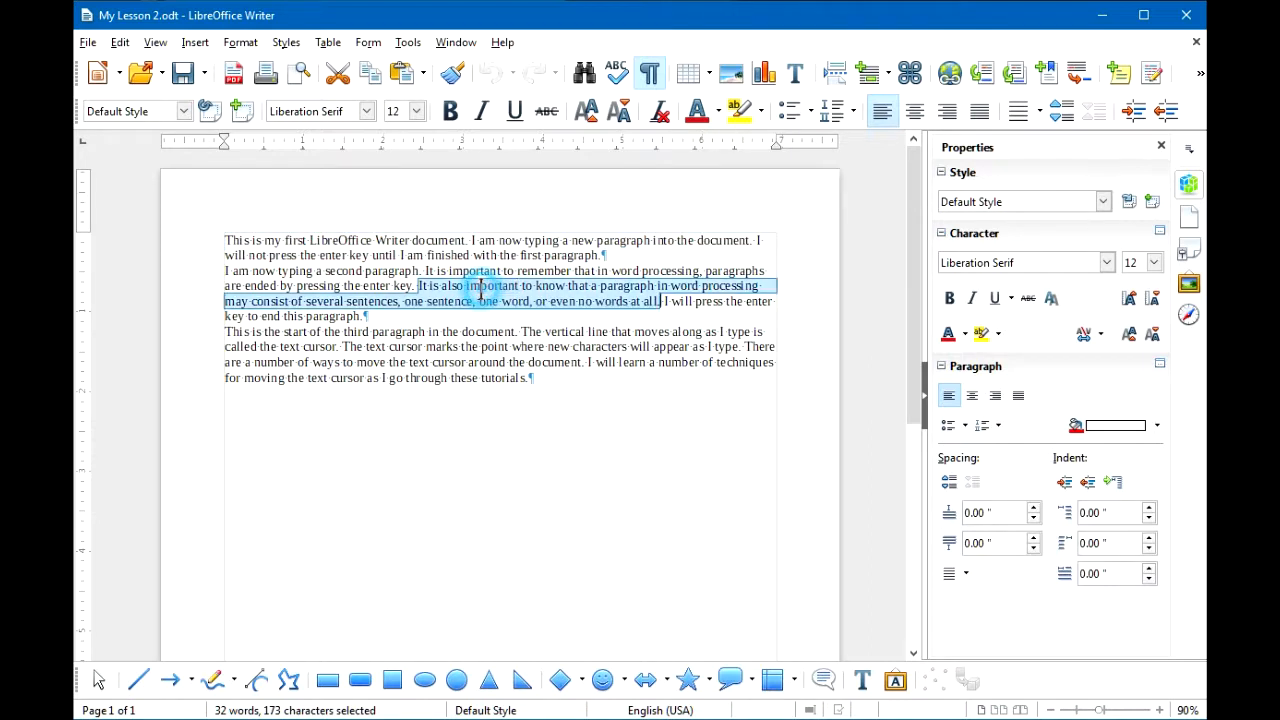
left_click(481, 289)
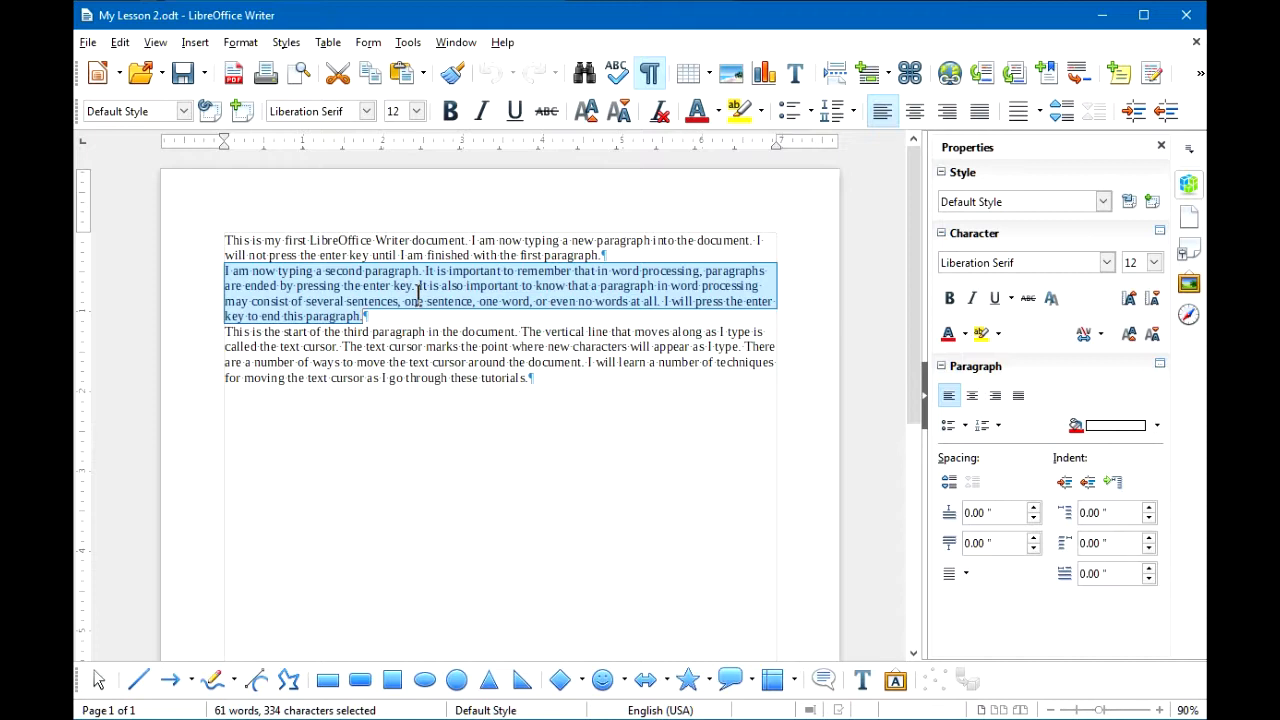
left_click(558, 385)
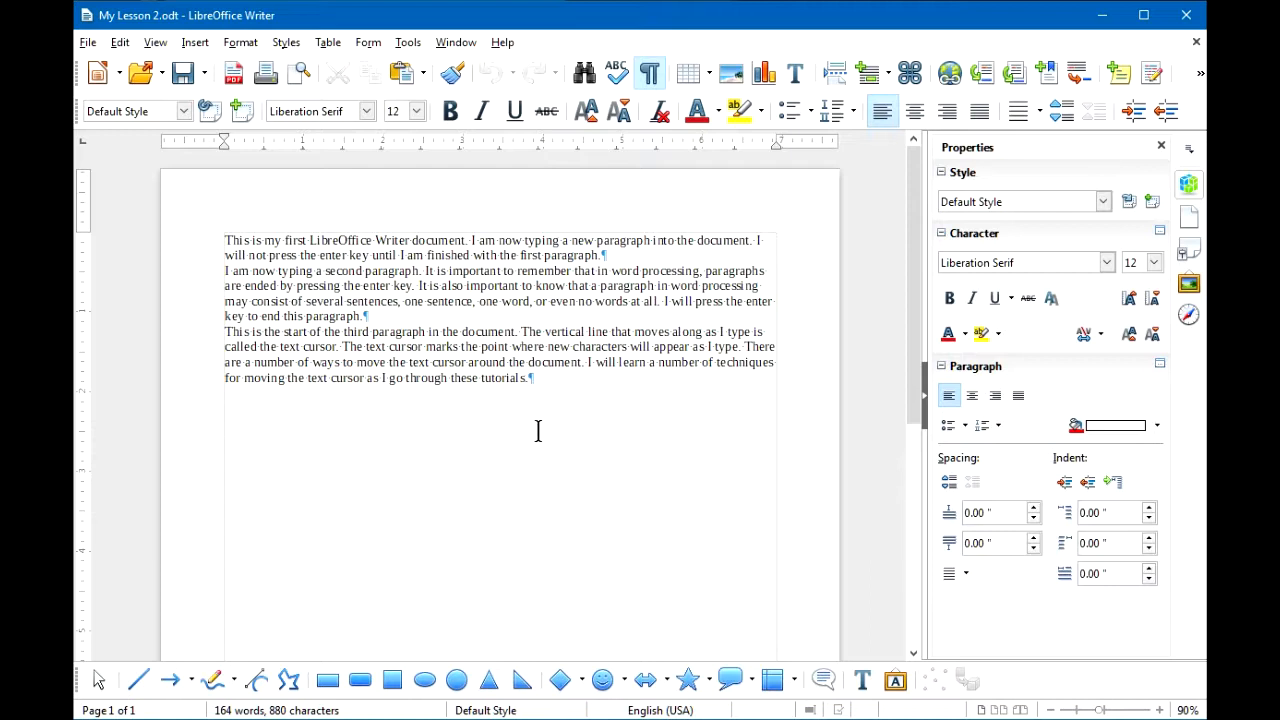
Extend selections to cover "second paragraph. It is important to remember", "one sentence," and "in the document." in turn, and clear the last one
double_click(342, 270)
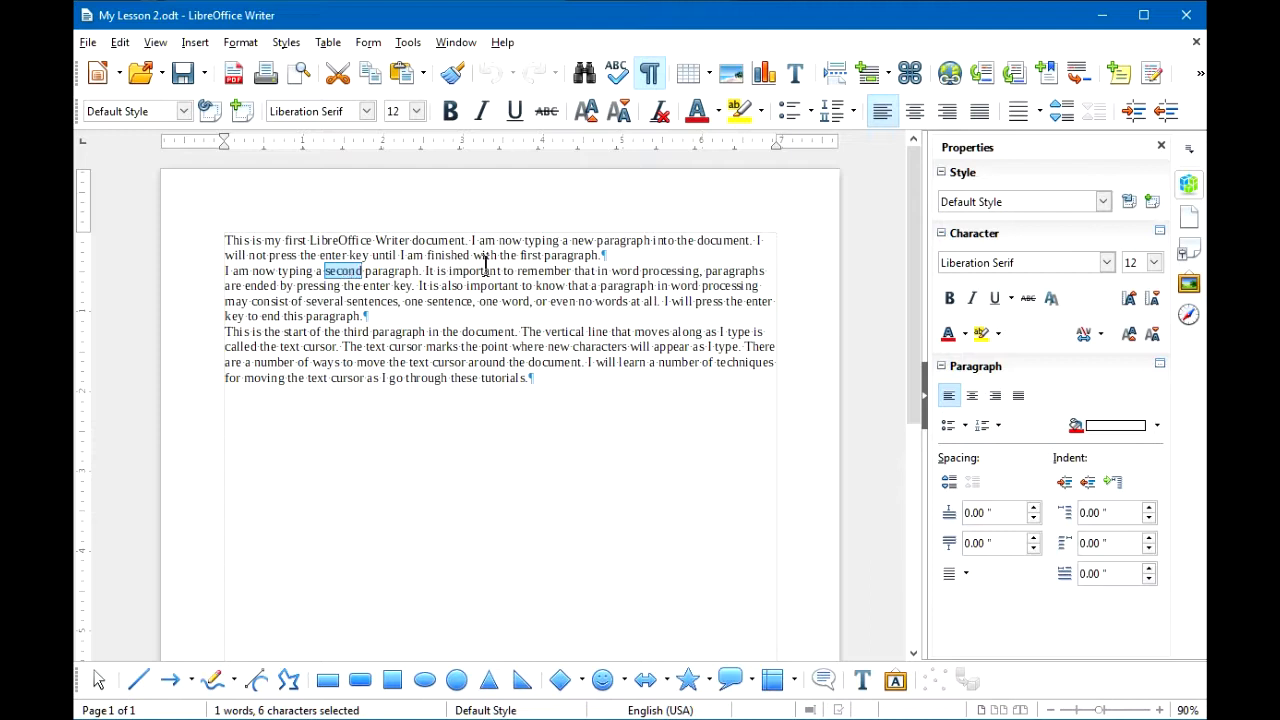
left_click(568, 270, "shift")
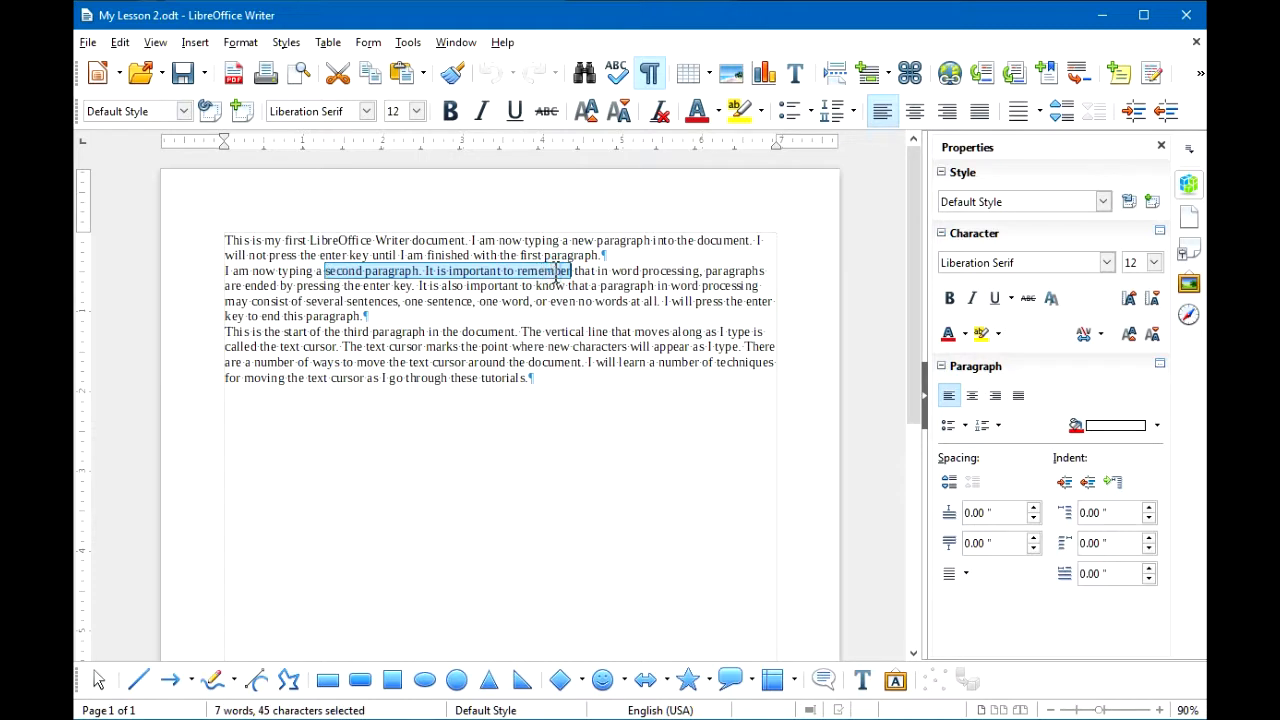
left_click(404, 299)
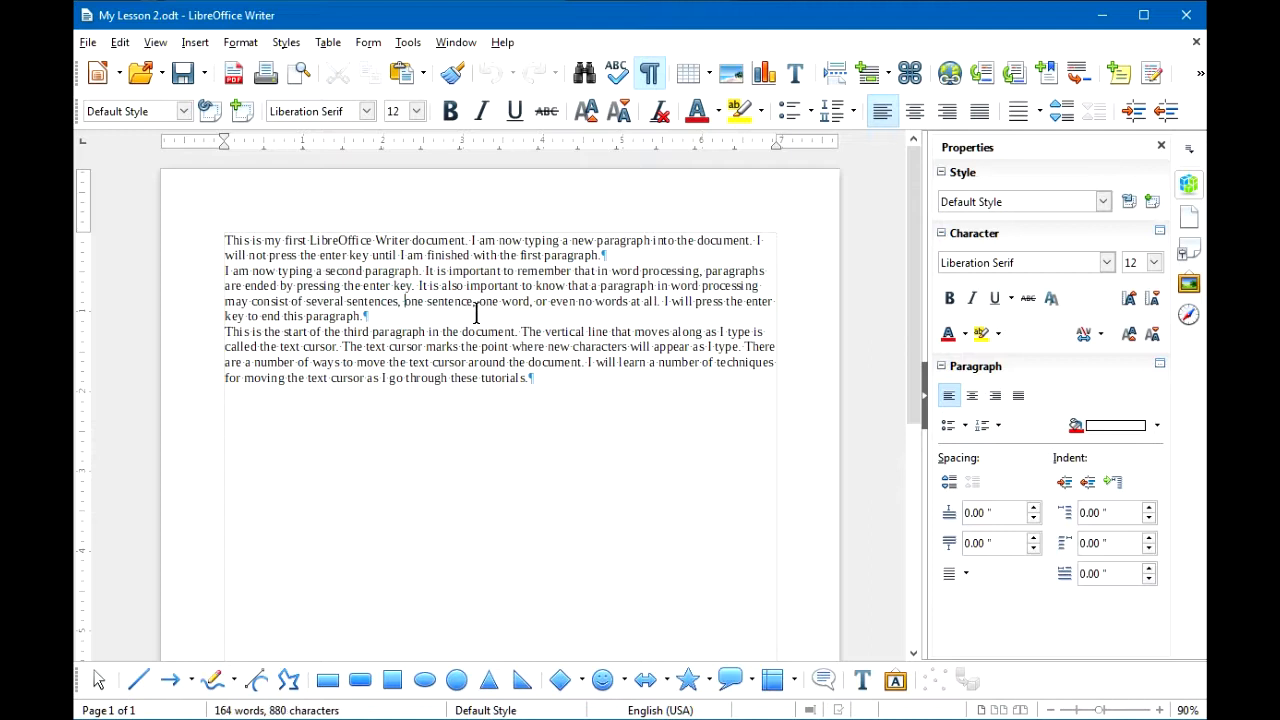
left_click(476, 301, "shift")
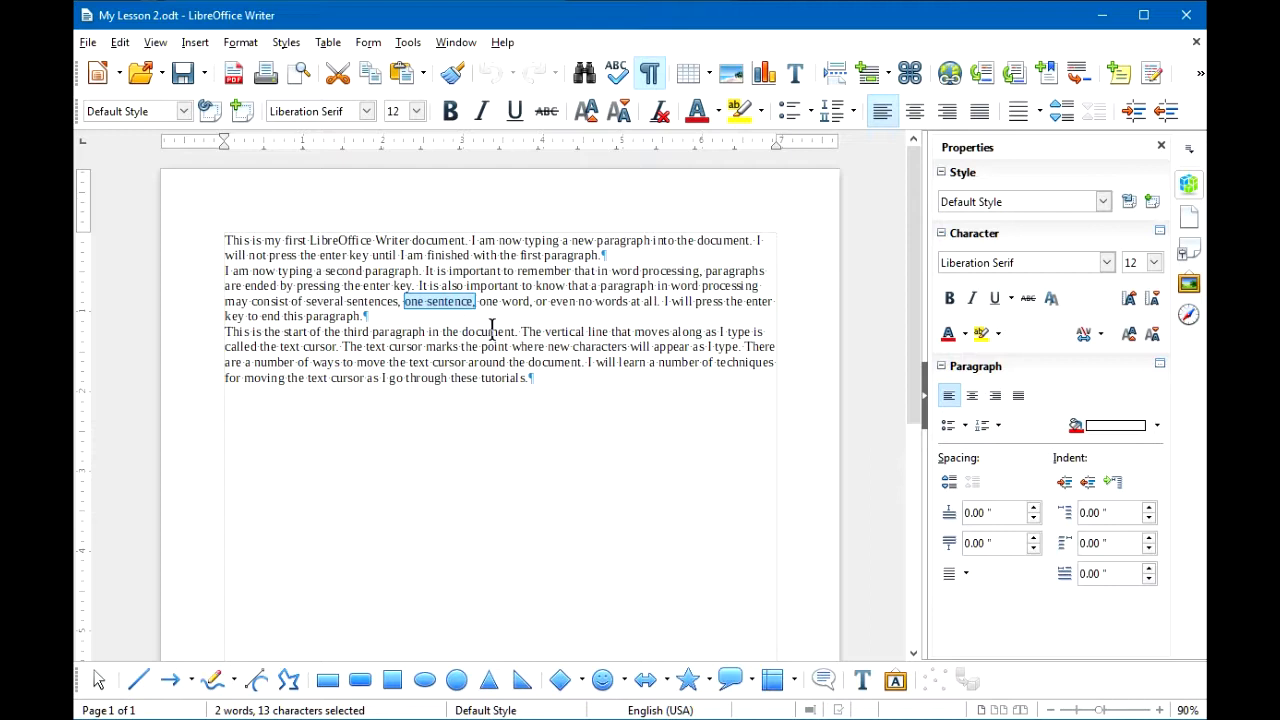
double_click(433, 331)
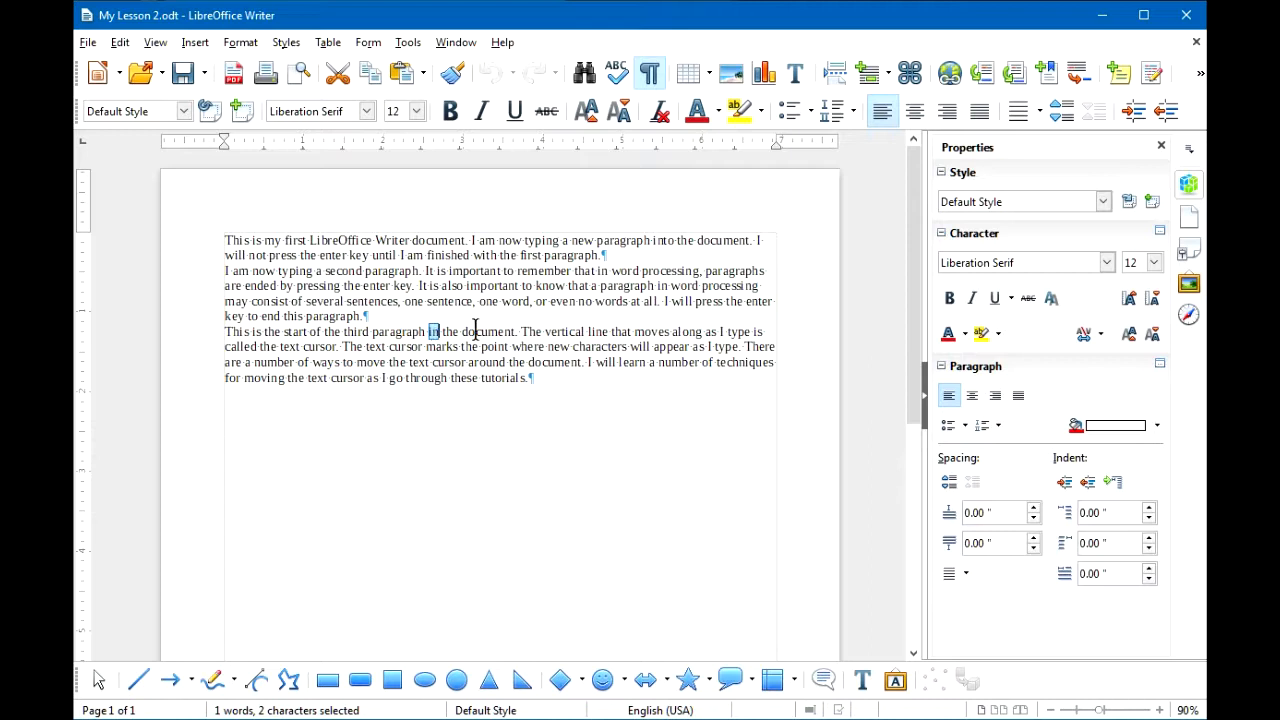
left_click(517, 331, "shift")
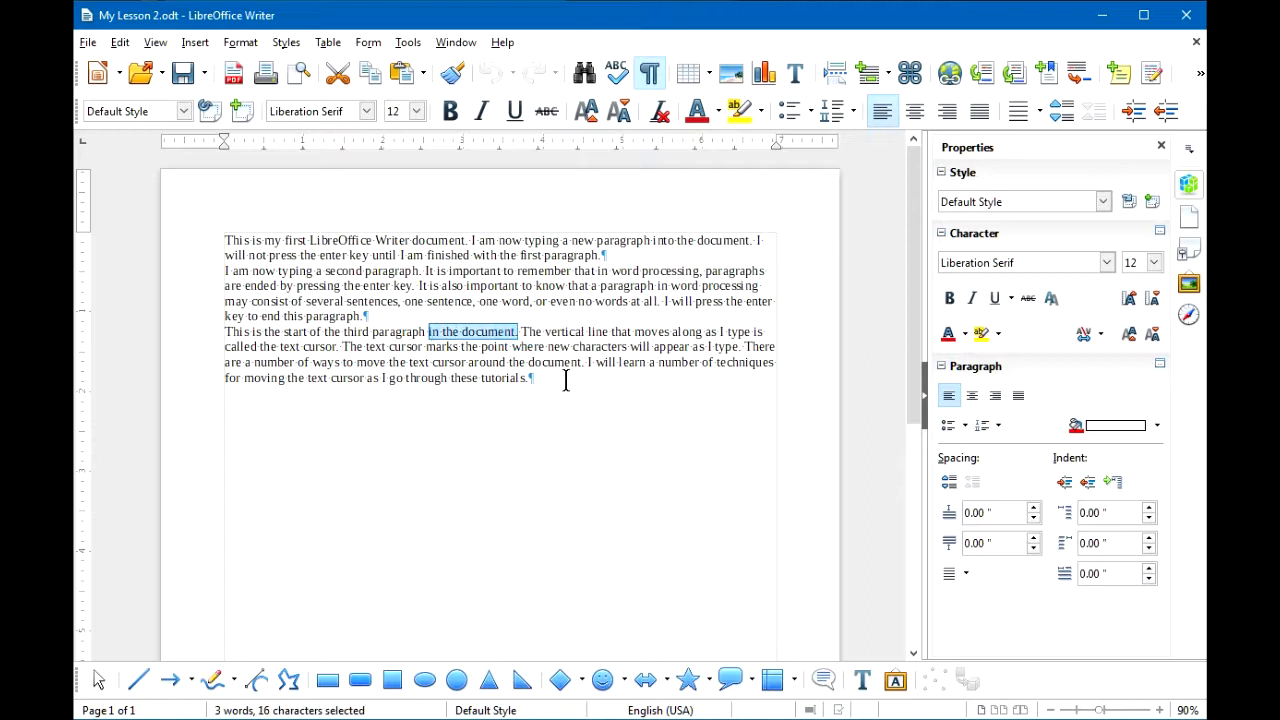
left_click(560, 379)
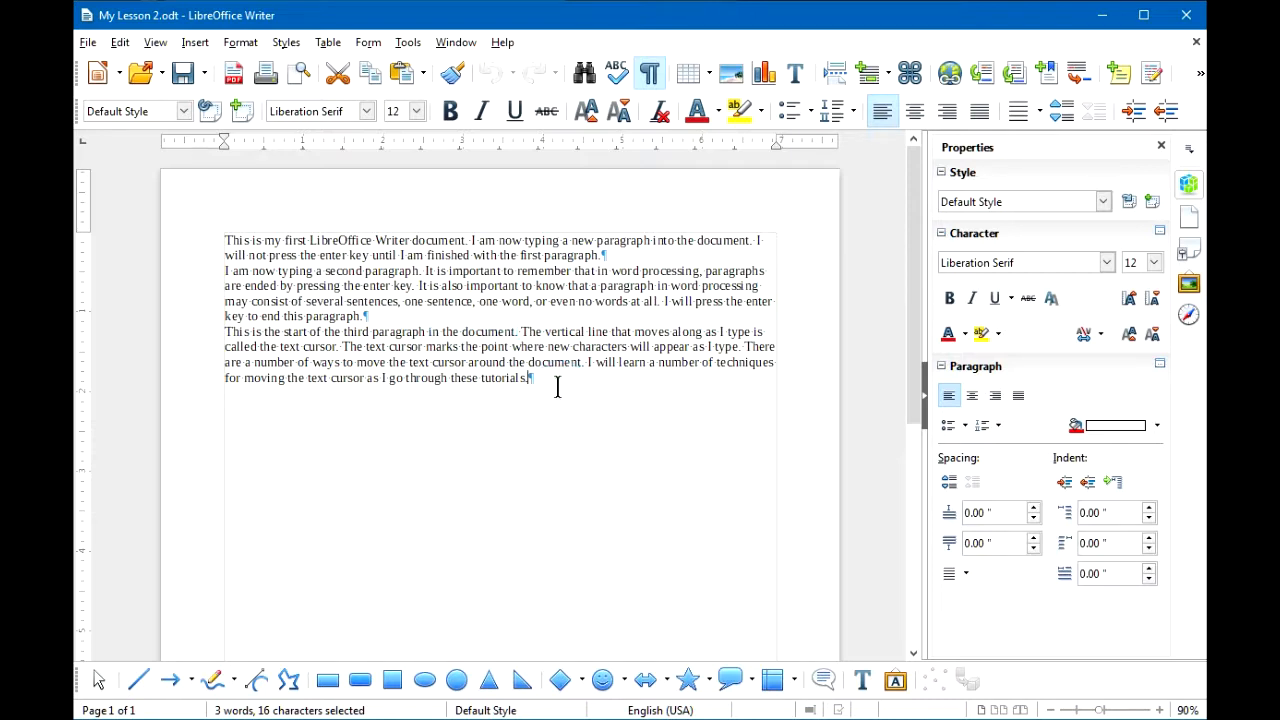
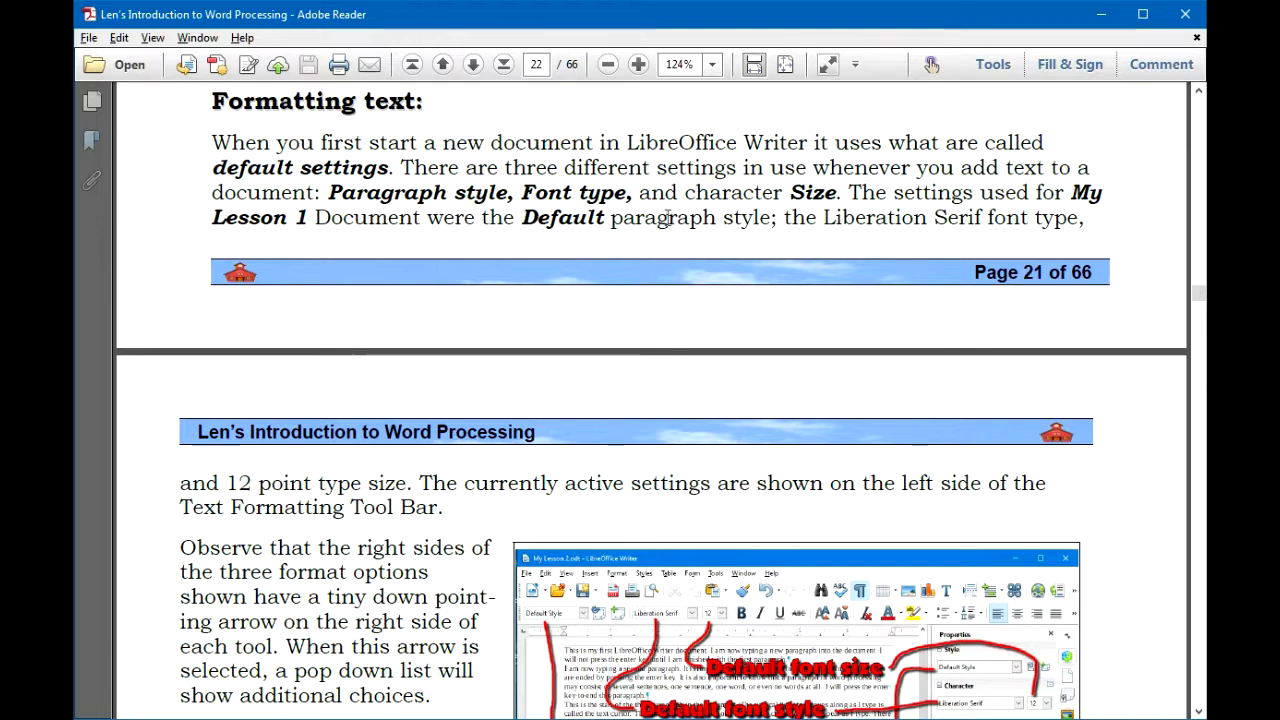
Read on in the tutorial's section on formatting text, and examine the available paragraph styles in My Lesson 2.odt without choosing one
scroll(668, 217, "down", 5)
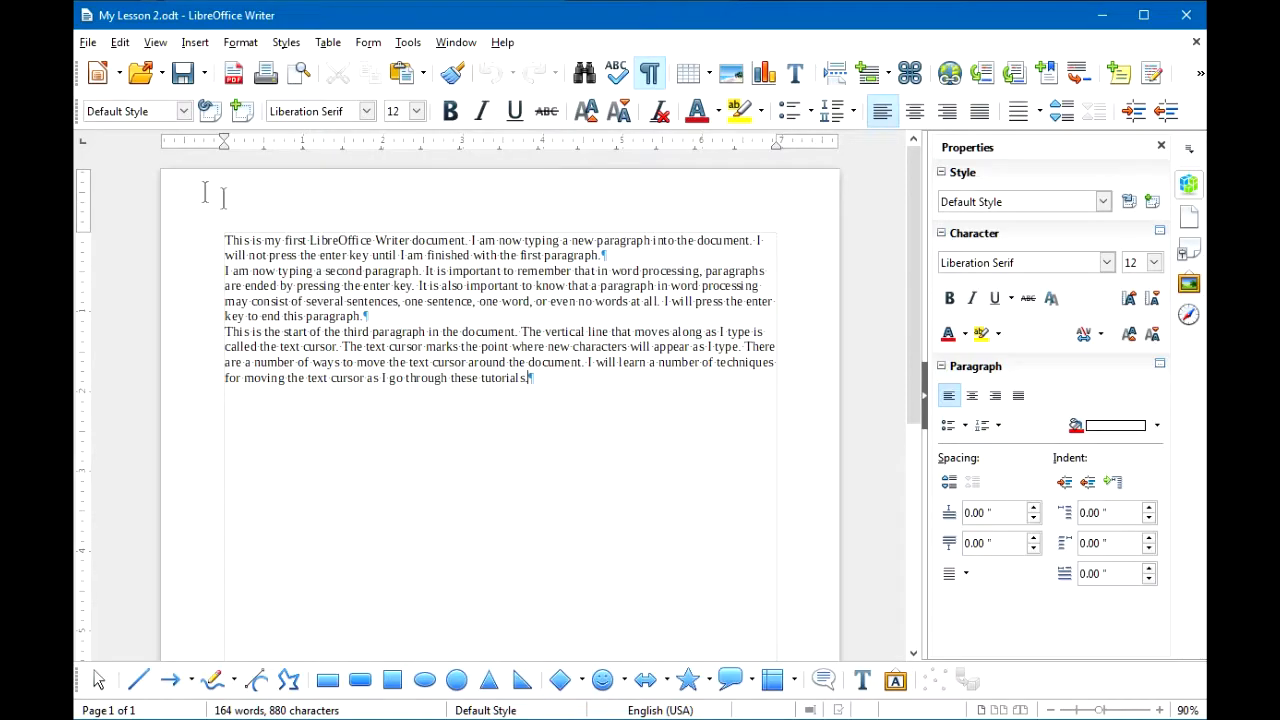
left_click(184, 112)
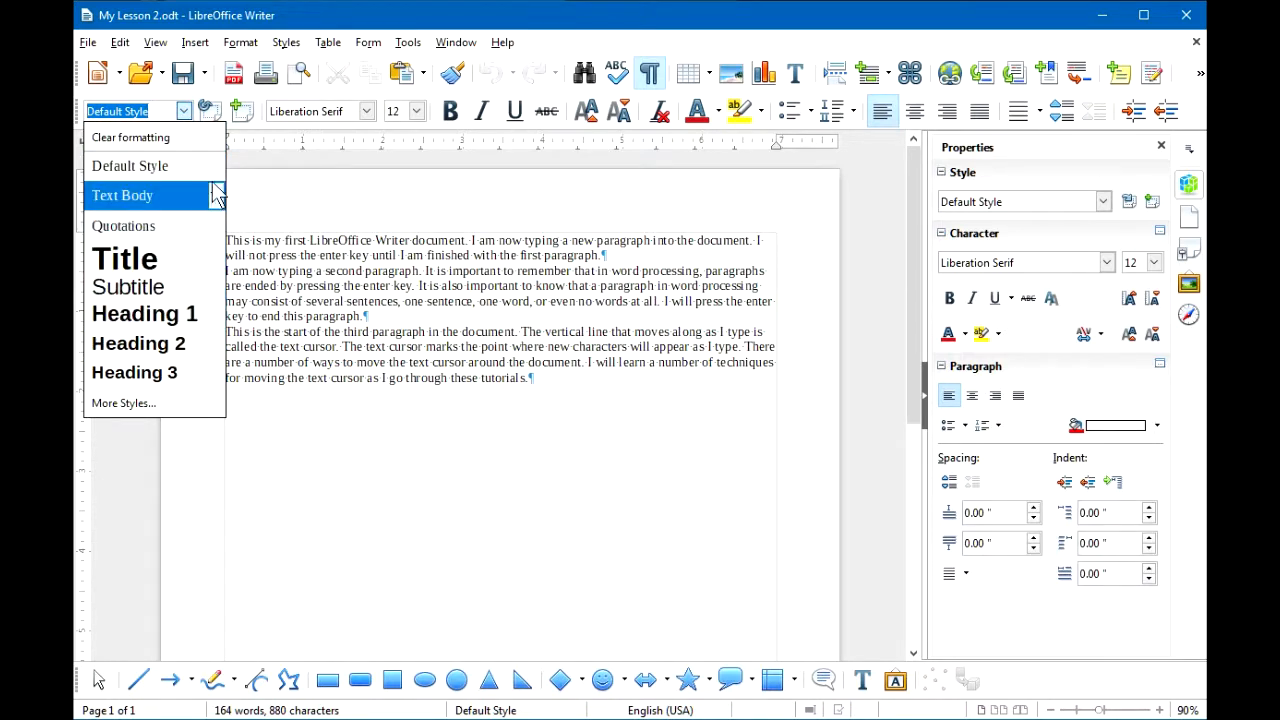
left_click(390, 195)
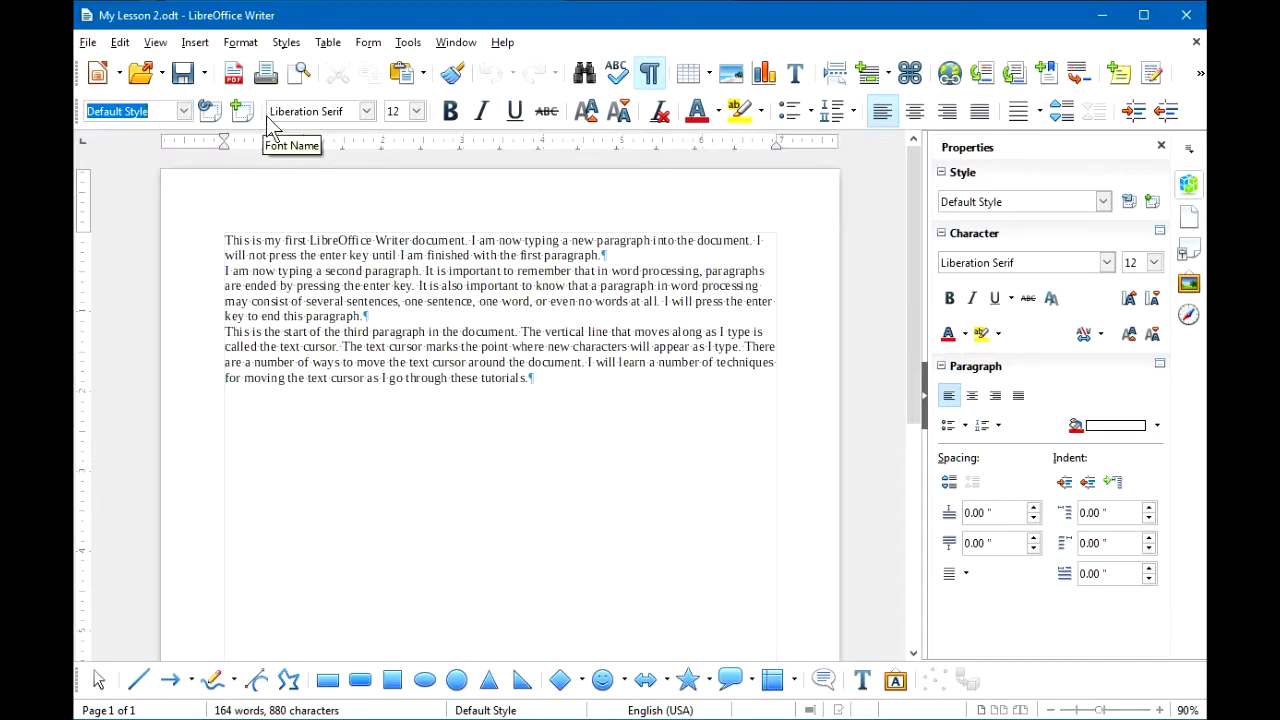
Look through the available font names and font sizes without changing either setting
left_click(367, 111)
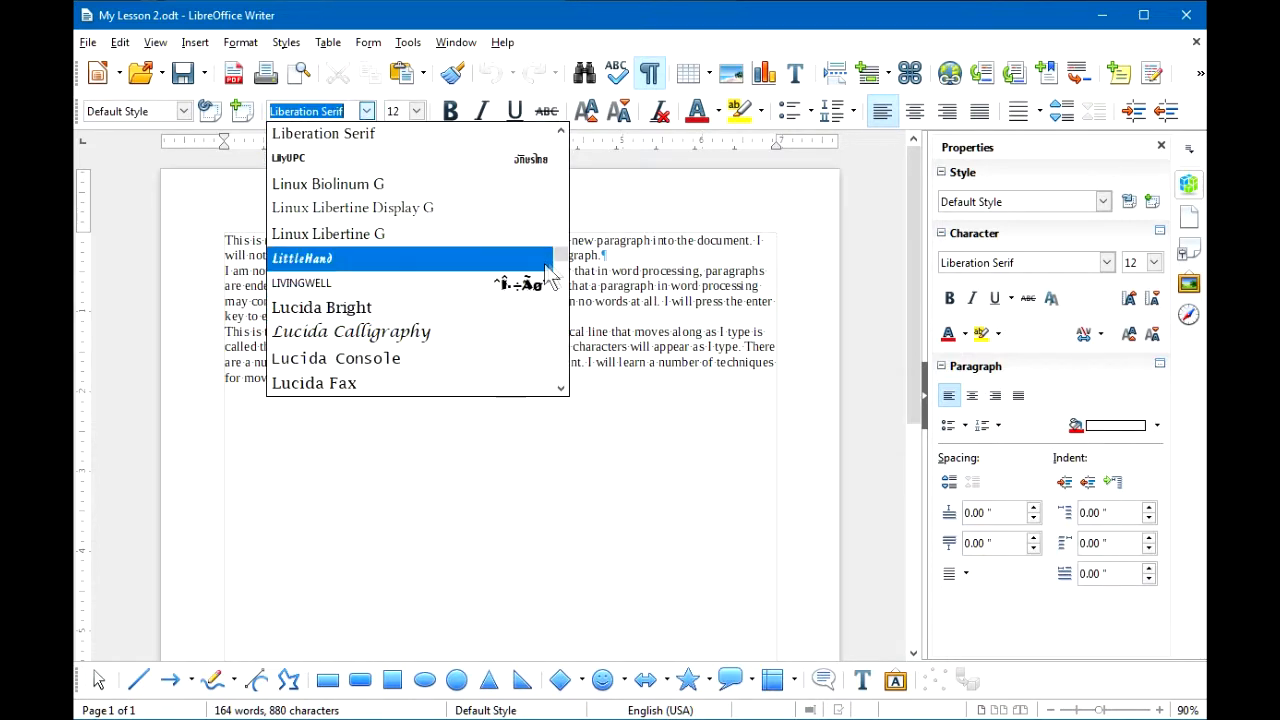
left_click_drag(561, 255, 560, 145)
left_click(242, 160)
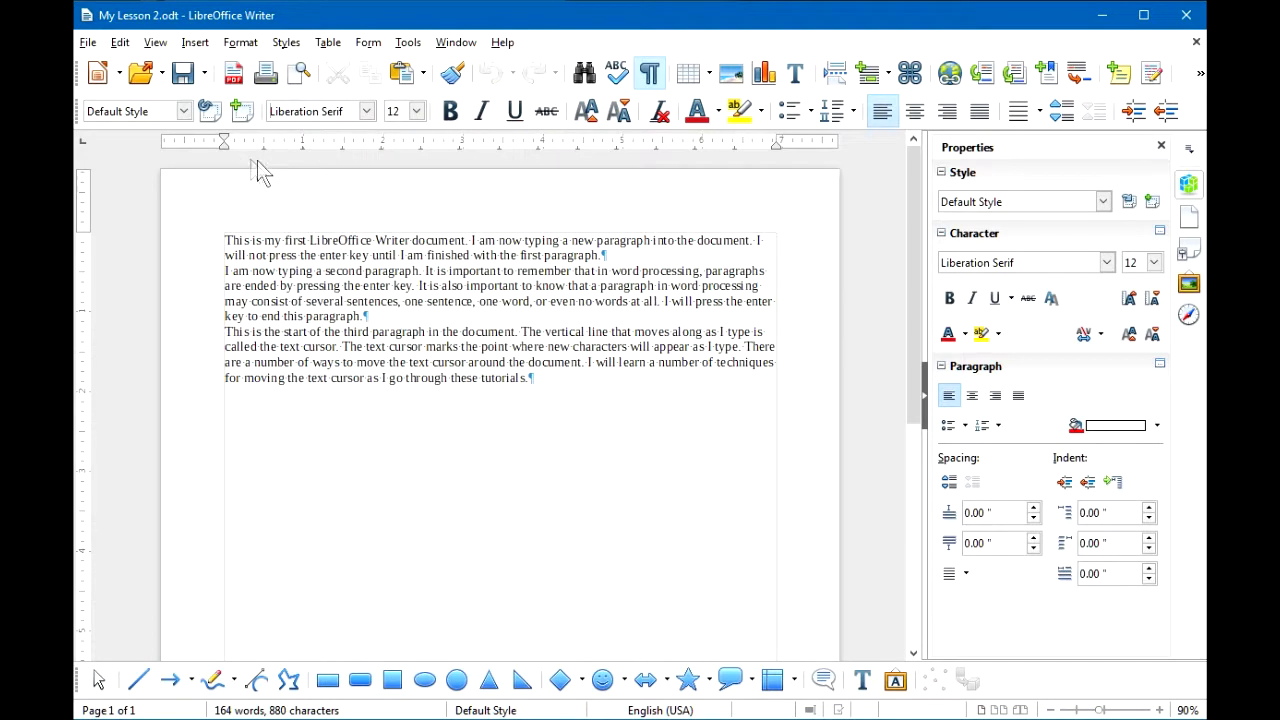
left_click(416, 111)
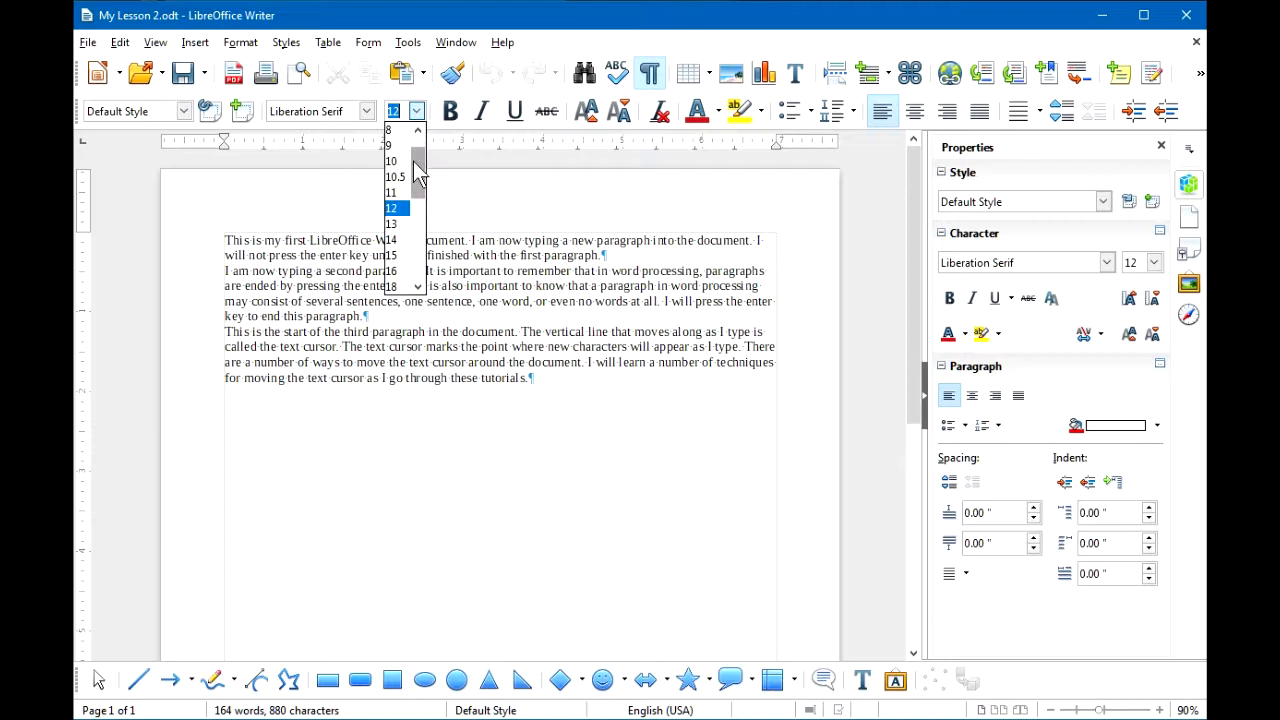
scroll(418, 158, "up", 1)
left_click_drag(418, 158, 425, 240)
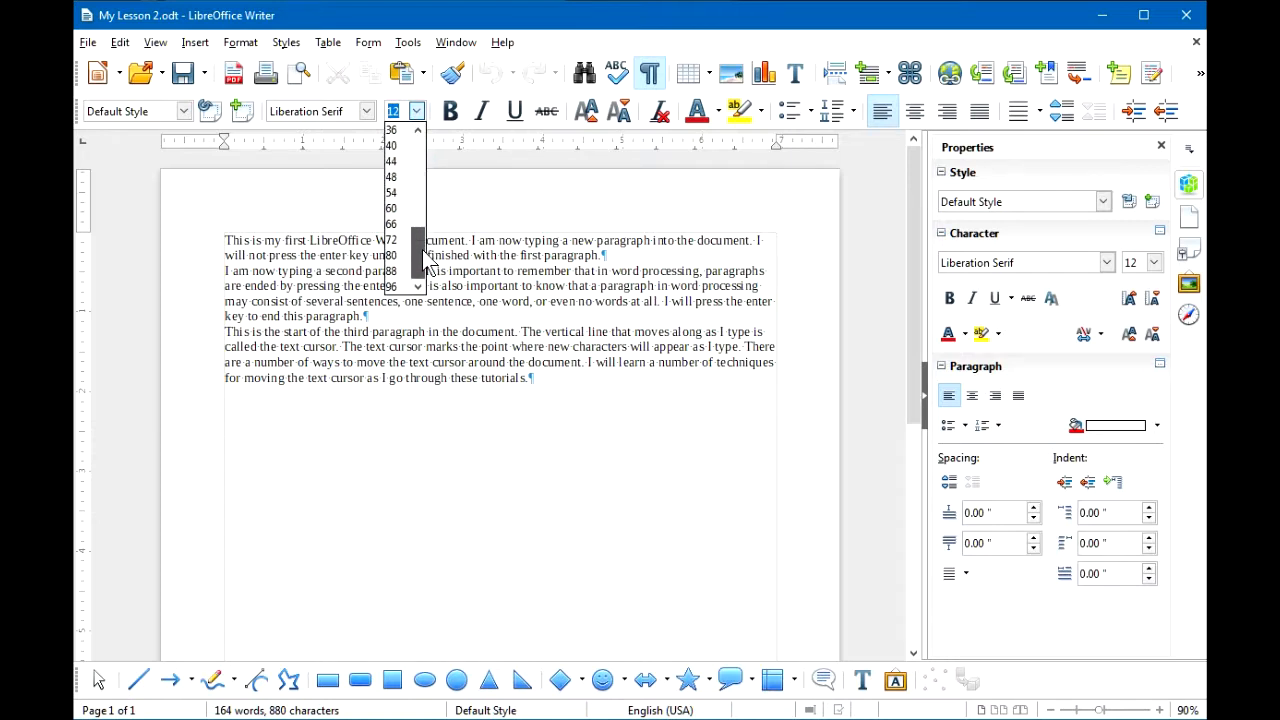
left_click(378, 155)
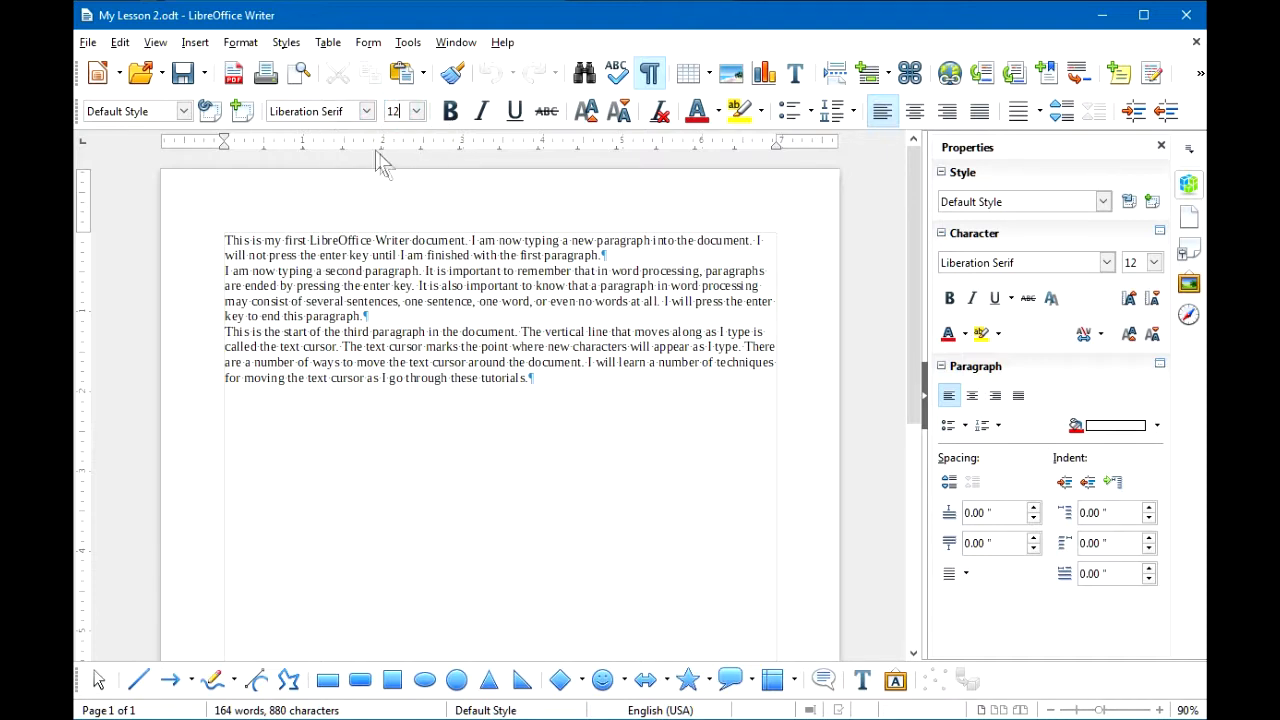
Apply the Text Body paragraph style to the entire document, and clear the selection
left_click(344, 111)
left_click(155, 111)
left_click(561, 379)
key("ctrl+a")
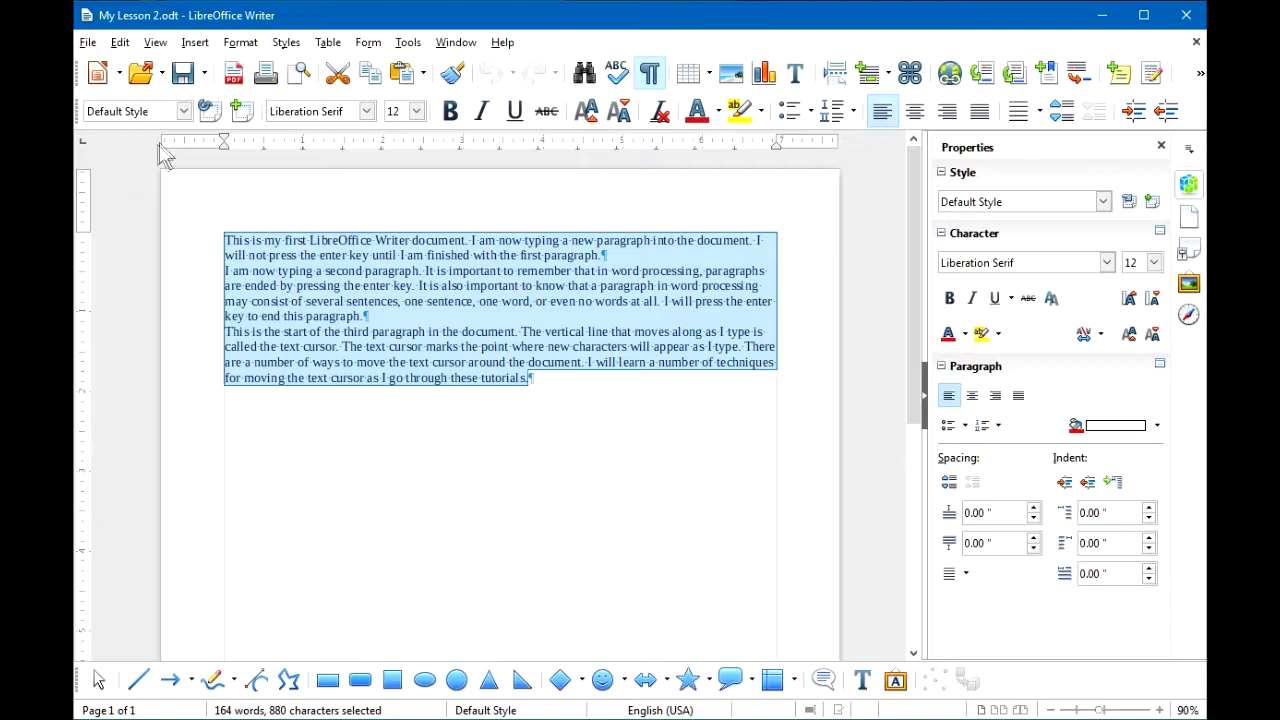
left_click(183, 111)
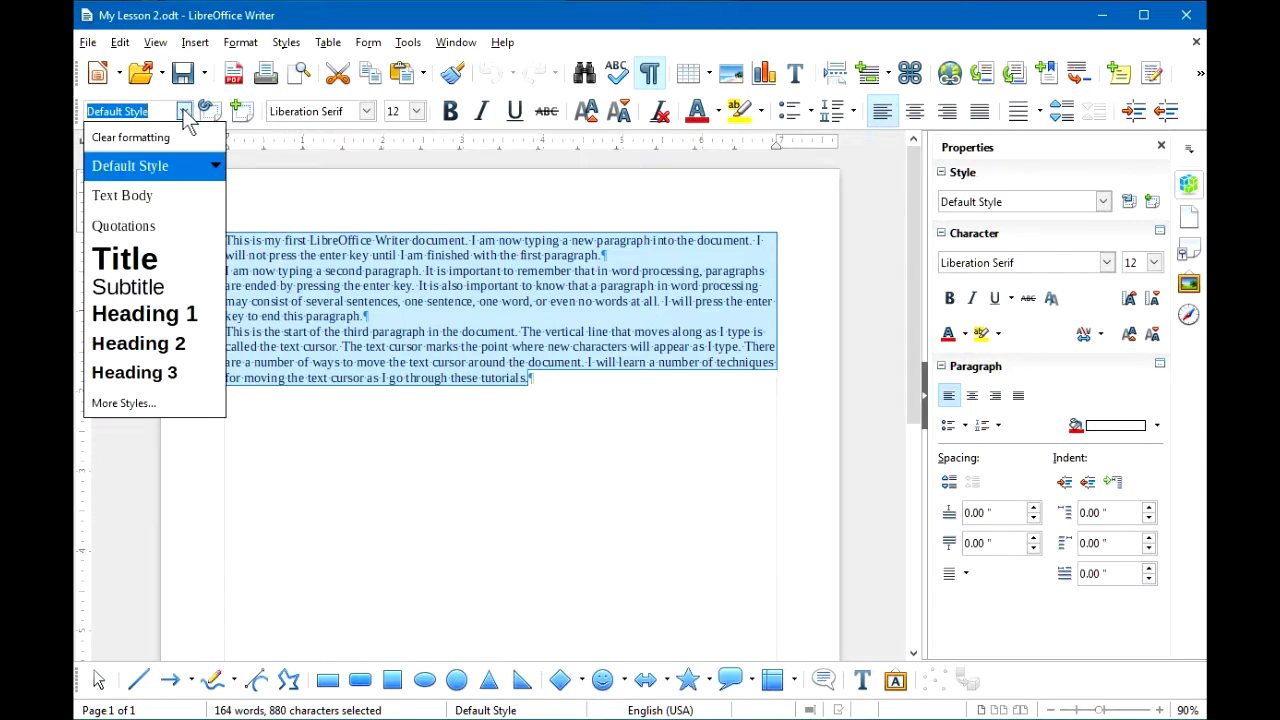
left_click(144, 198)
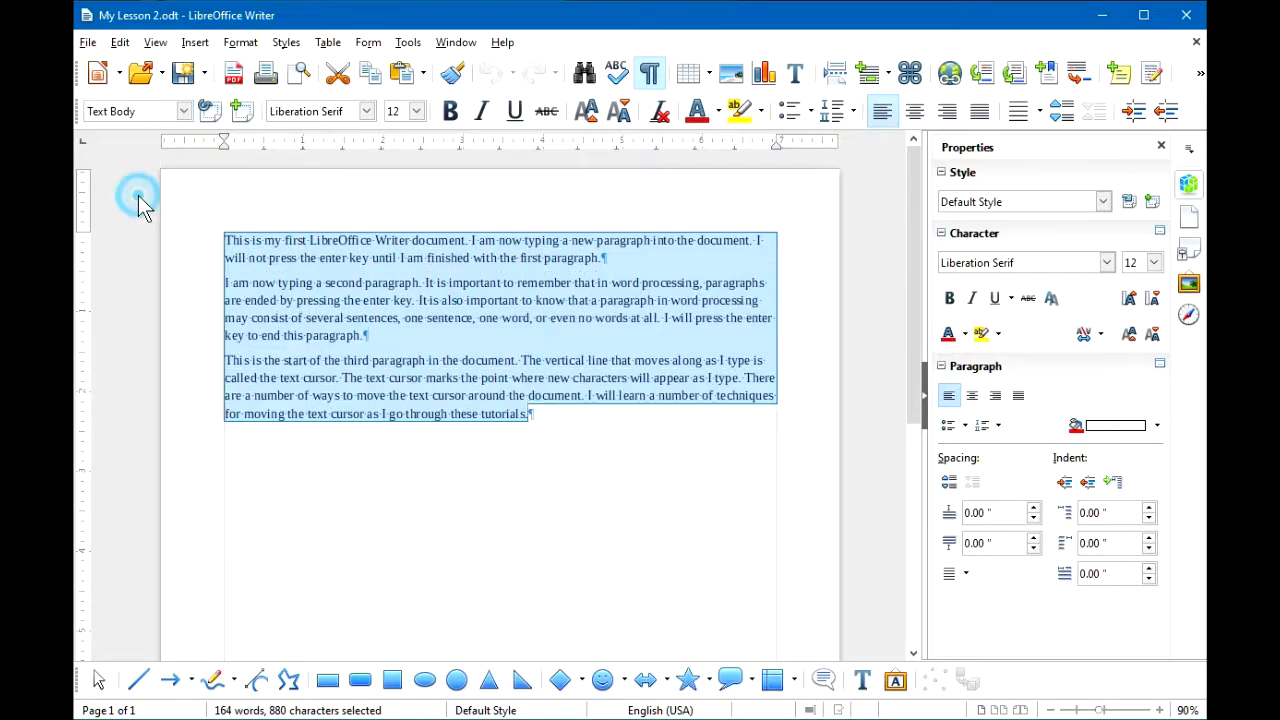
left_click(378, 464)
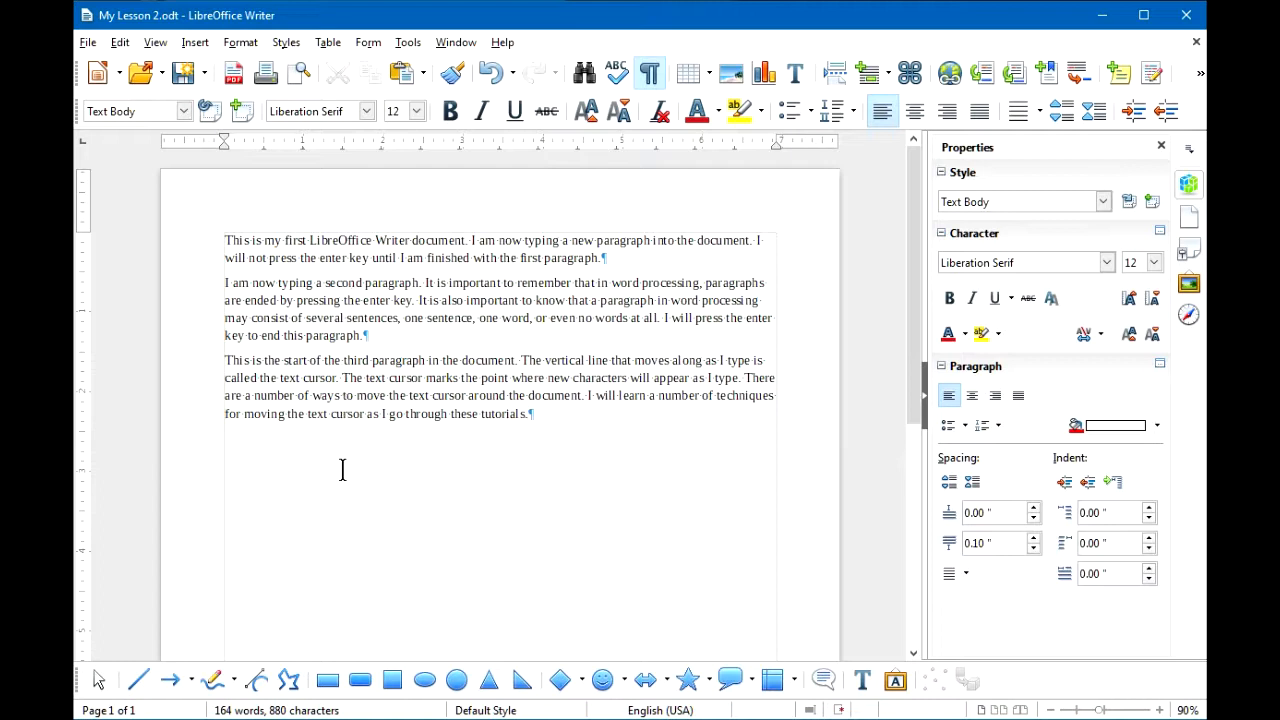
Select the words "LibreOffice Writer" in the first paragraph, toggle bold on and off, and leave them bold
double_click(328, 242)
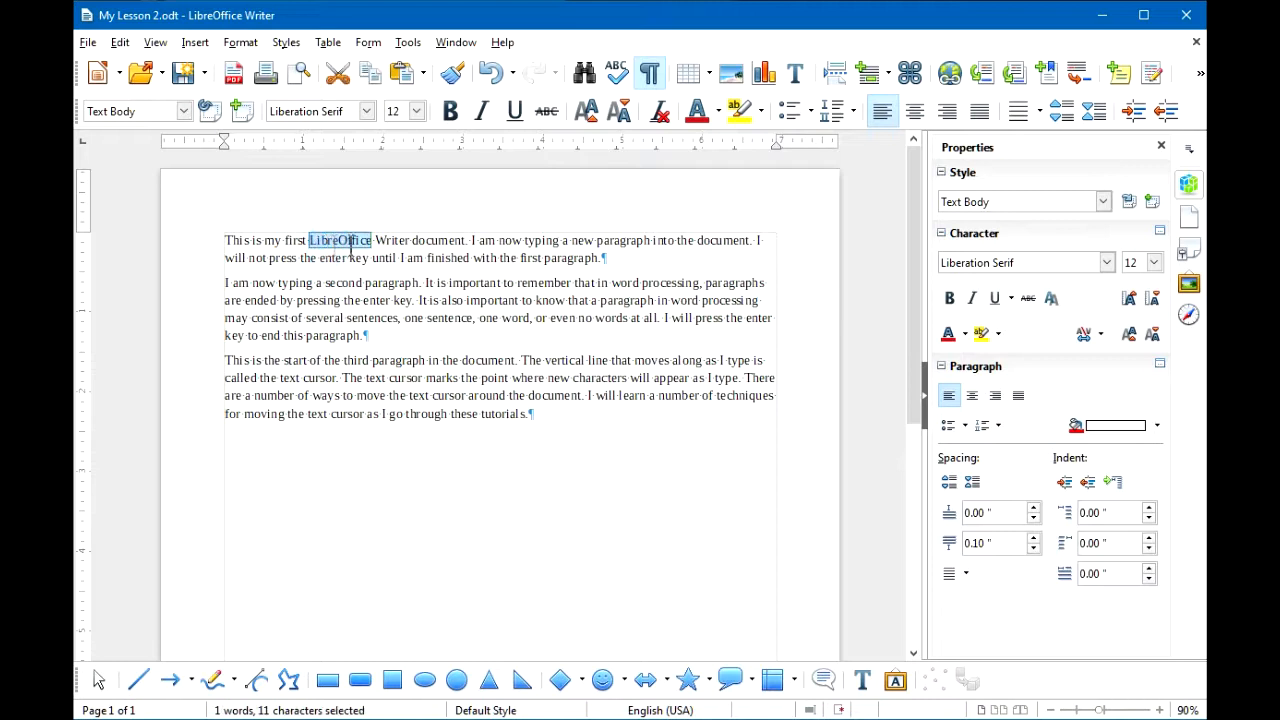
left_click(411, 240, "shift")
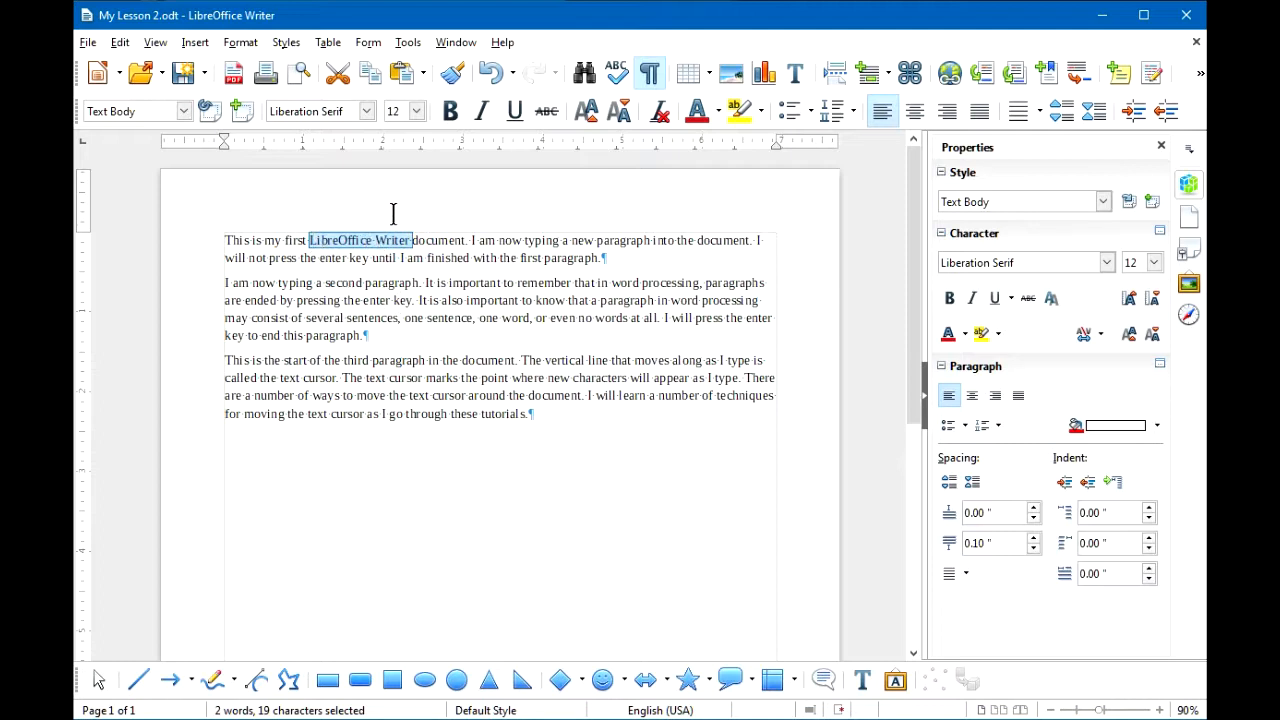
left_click(449, 112)
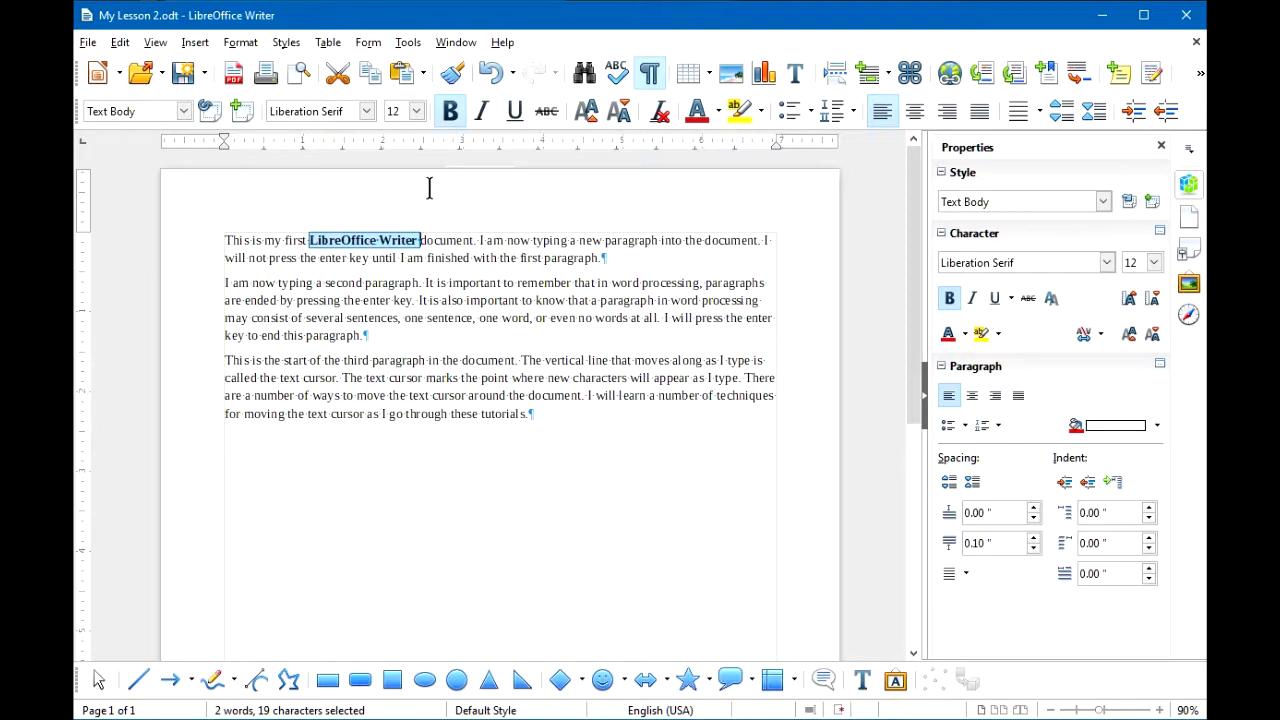
left_click(452, 113)
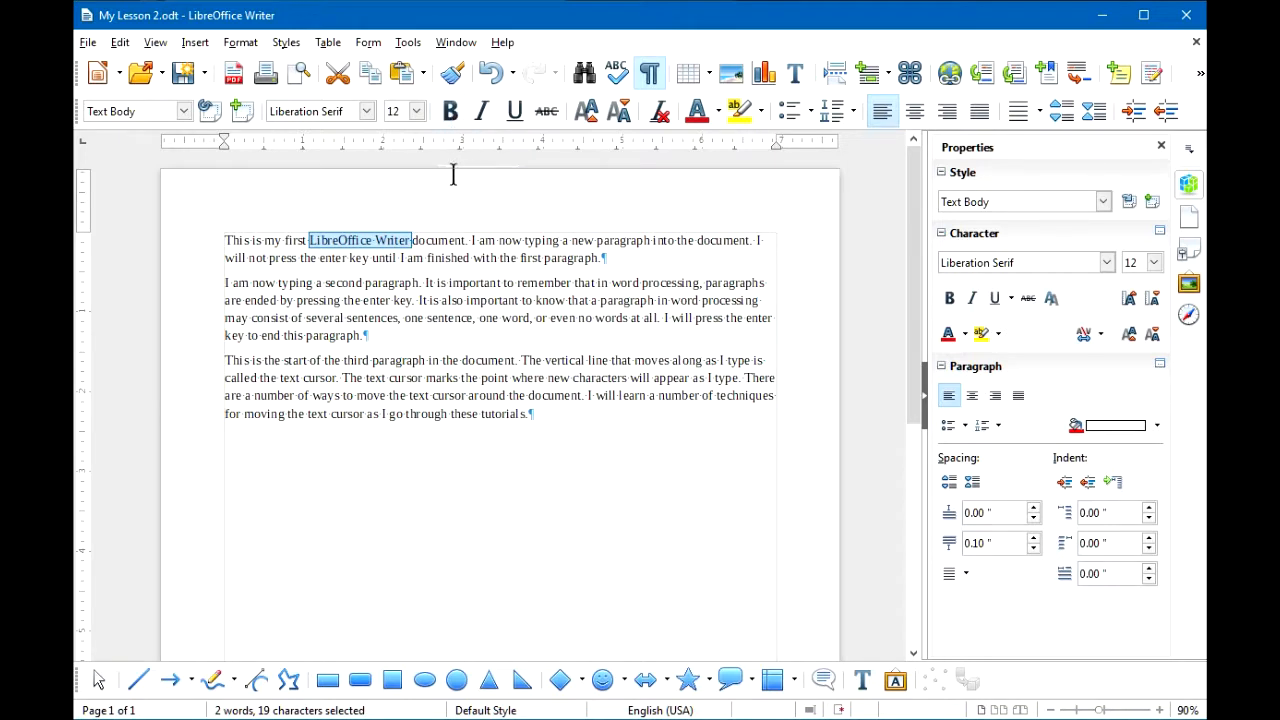
left_click(450, 110)
left_click(451, 112)
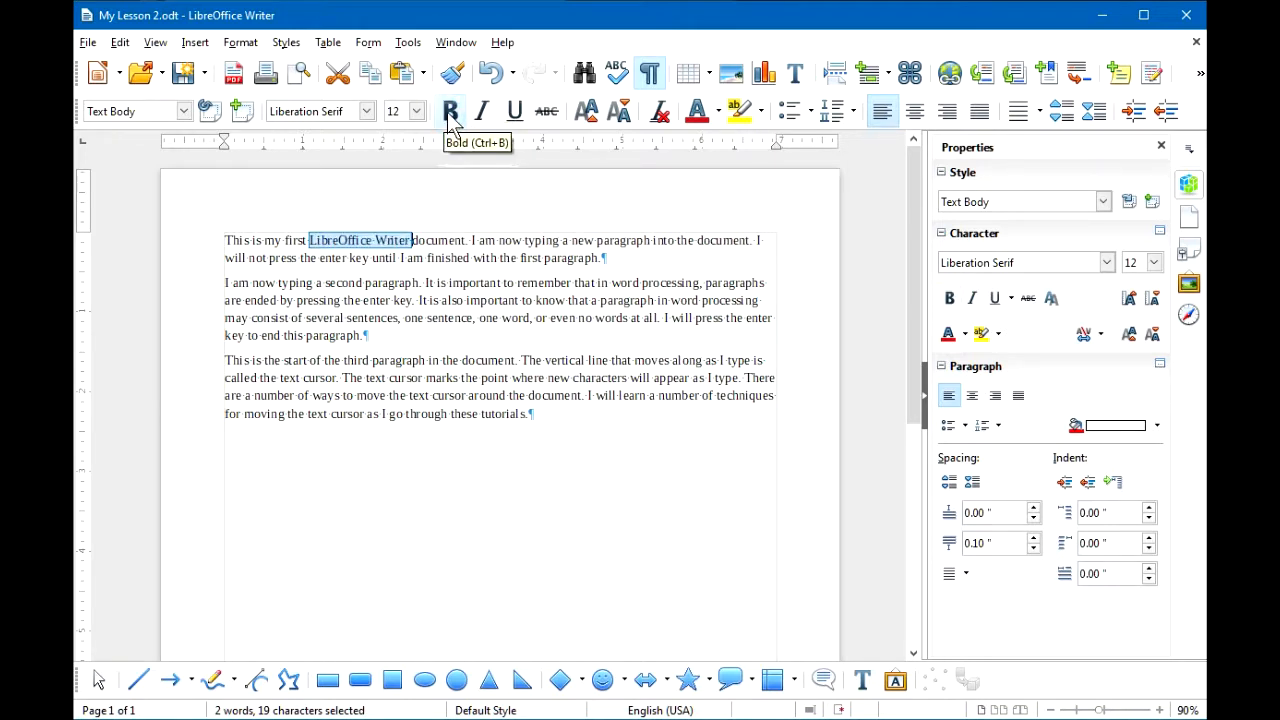
left_click(449, 116)
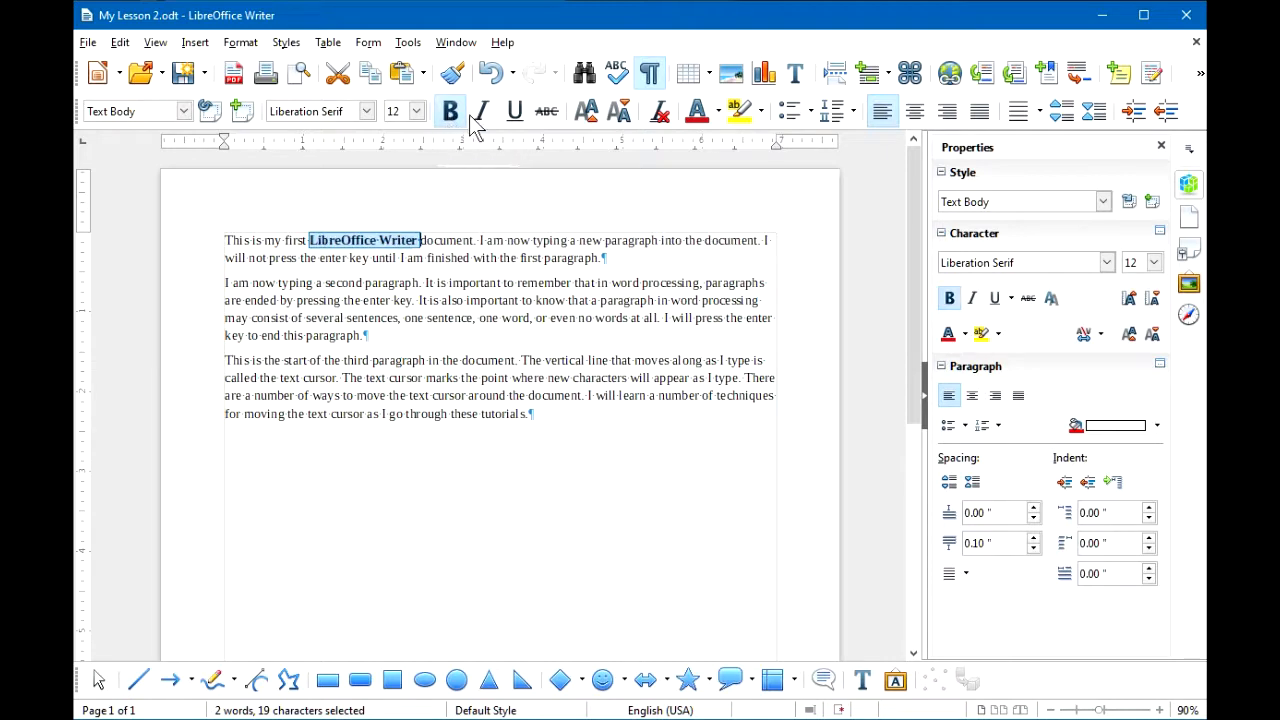
Try italic, underline and strikethrough in turn on "LibreOffice Writer", removing each effect again
left_click(482, 113)
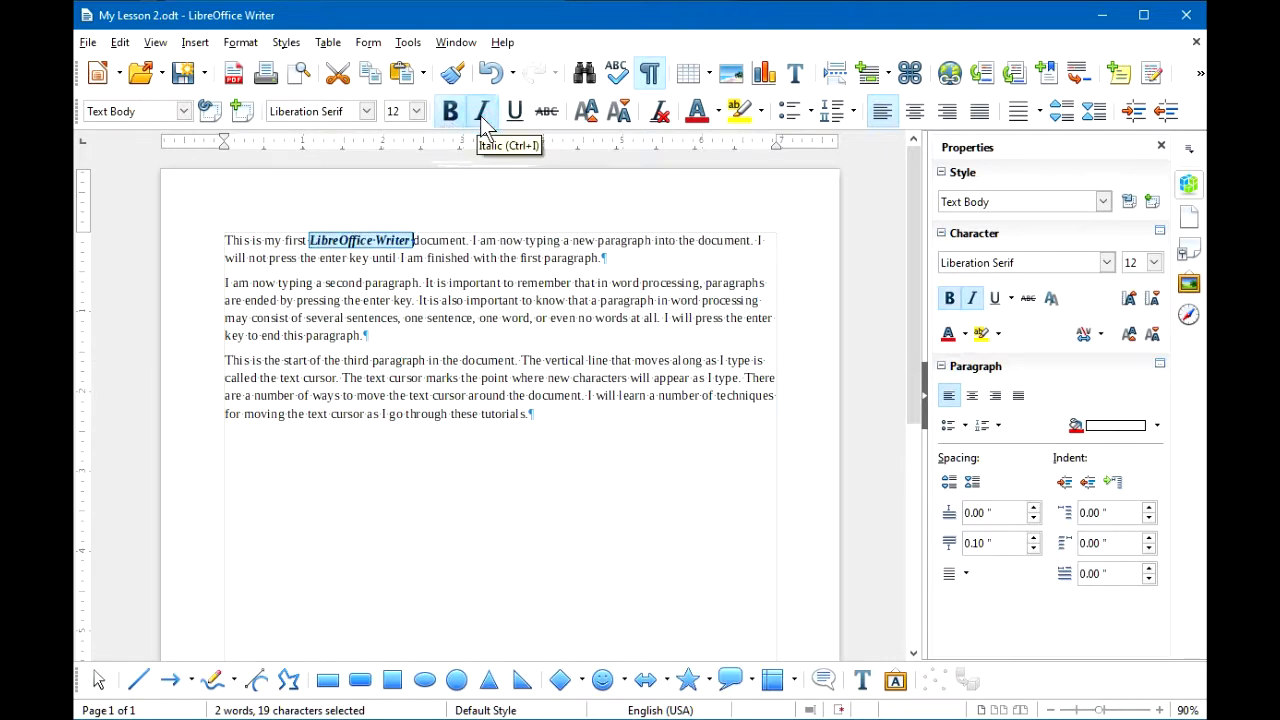
left_click(482, 113)
left_click(513, 113)
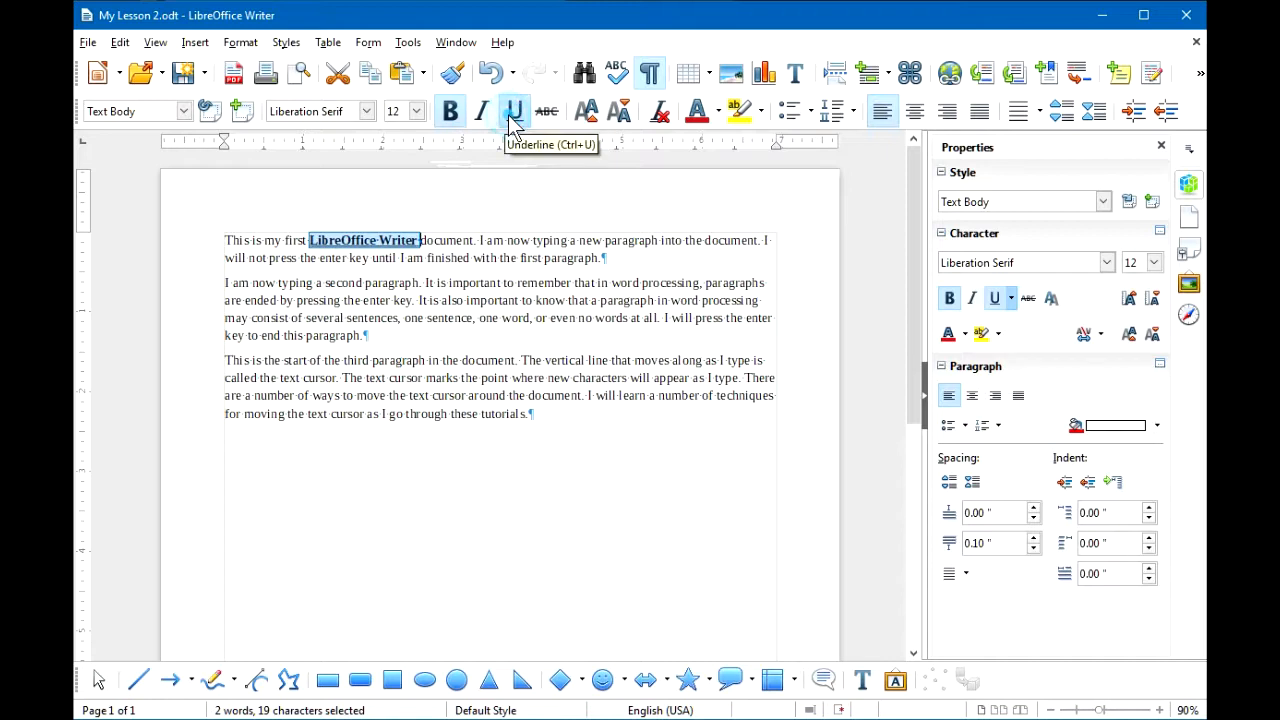
left_click(513, 113)
left_click(545, 111)
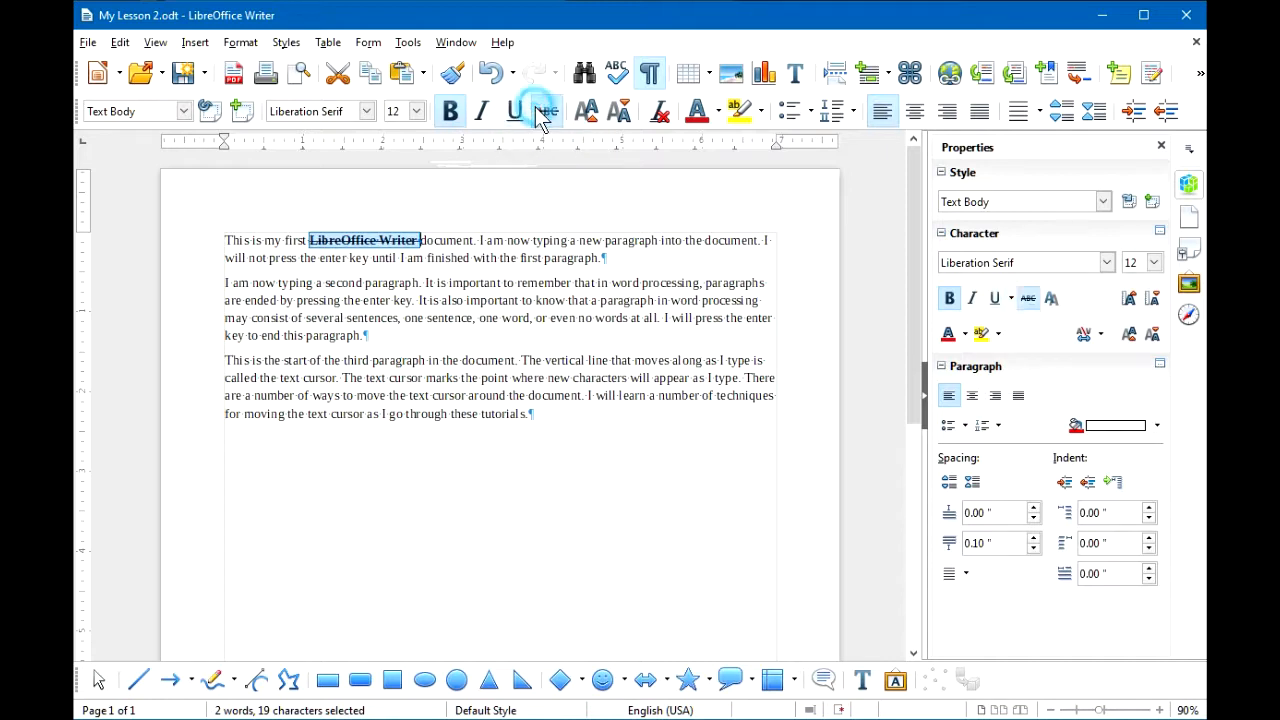
left_click(543, 111)
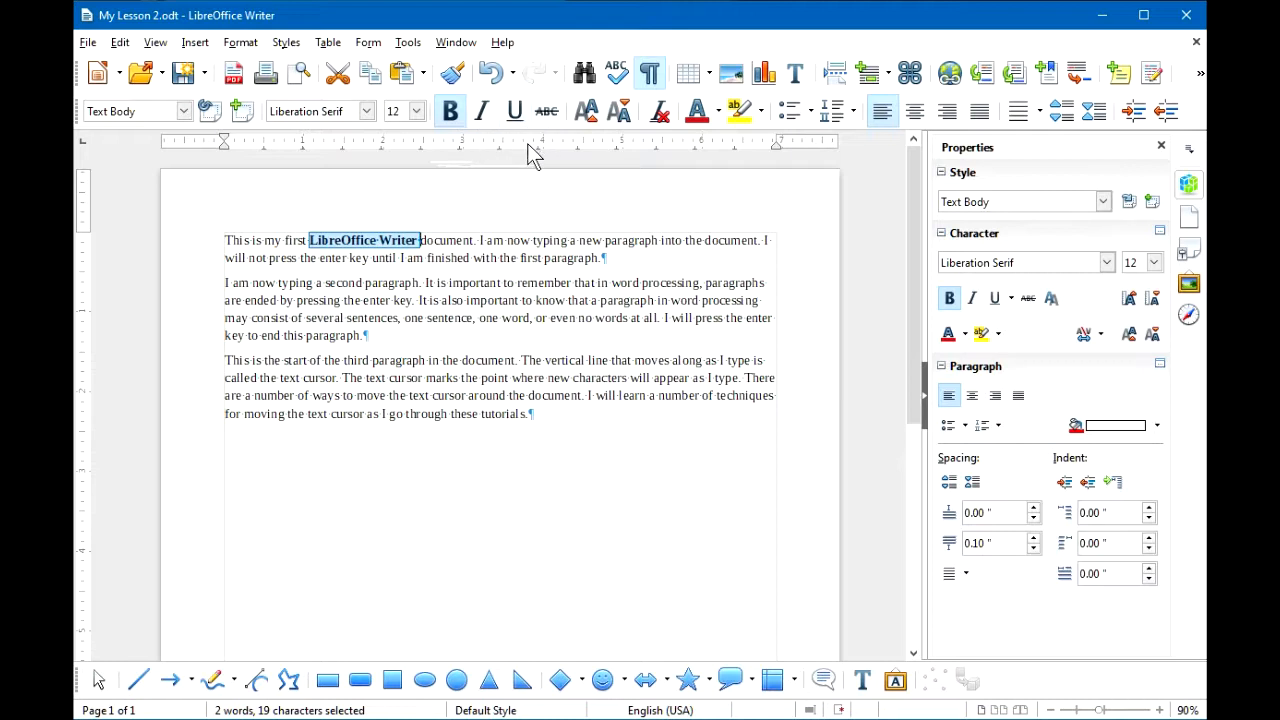
Make the words "enter key" in the first paragraph bold and italic
left_click(332, 262)
double_click(332, 262)
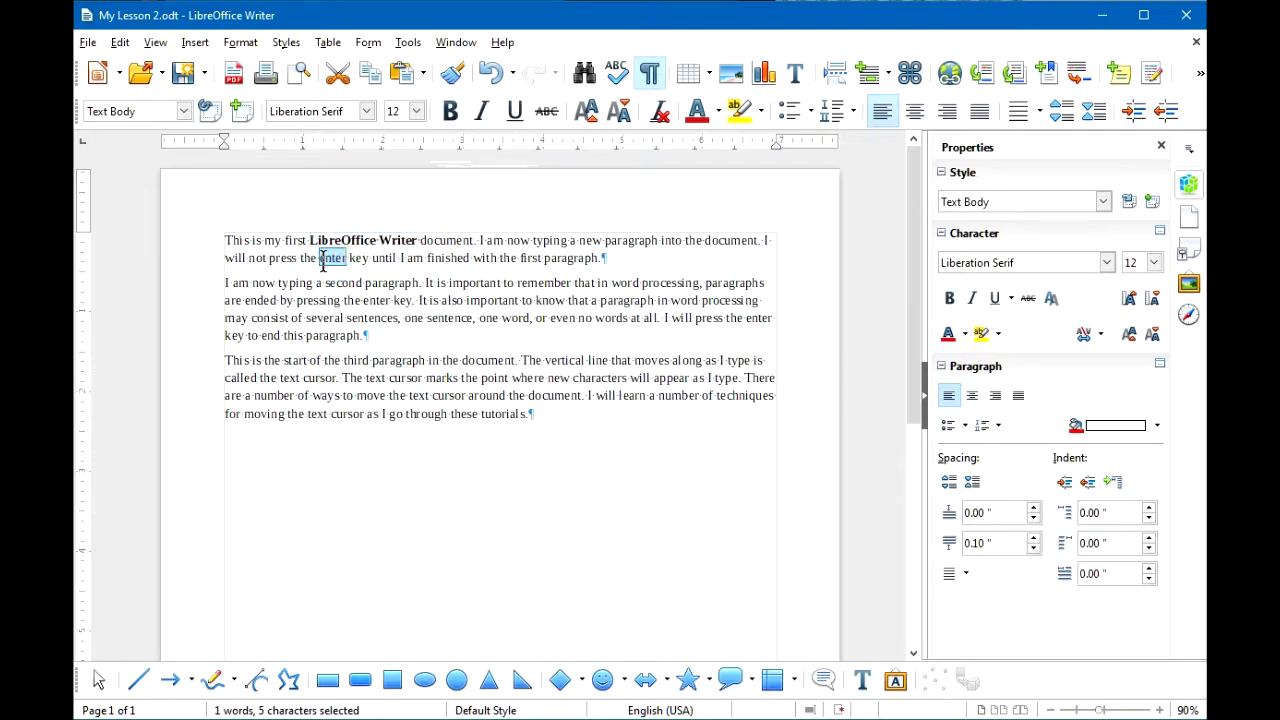
left_click_drag(323, 264, 374, 262)
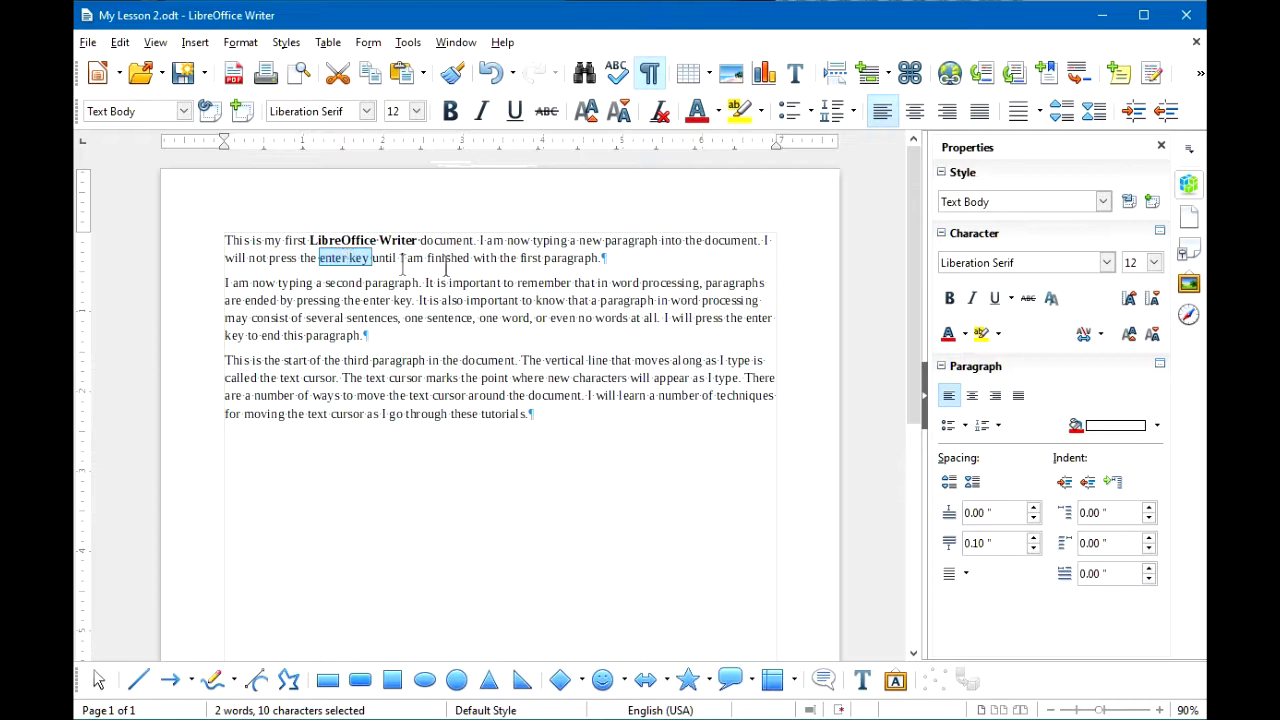
left_click(950, 298)
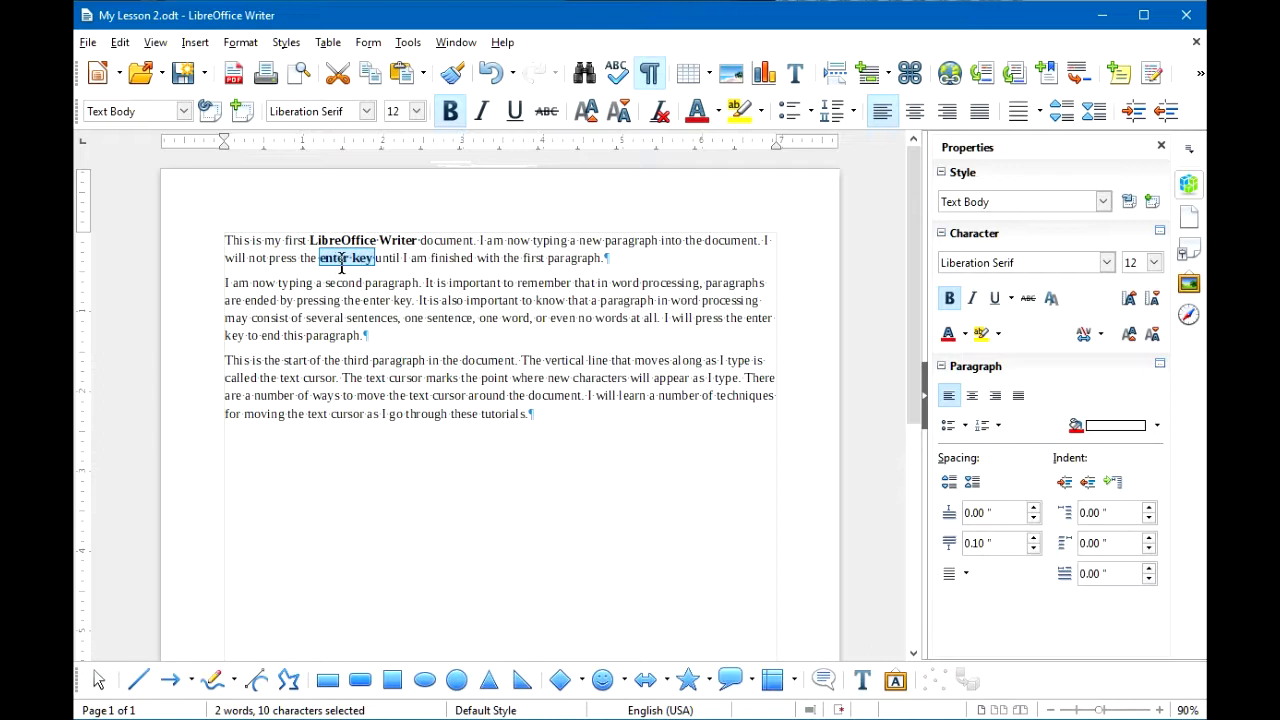
left_click(972, 299)
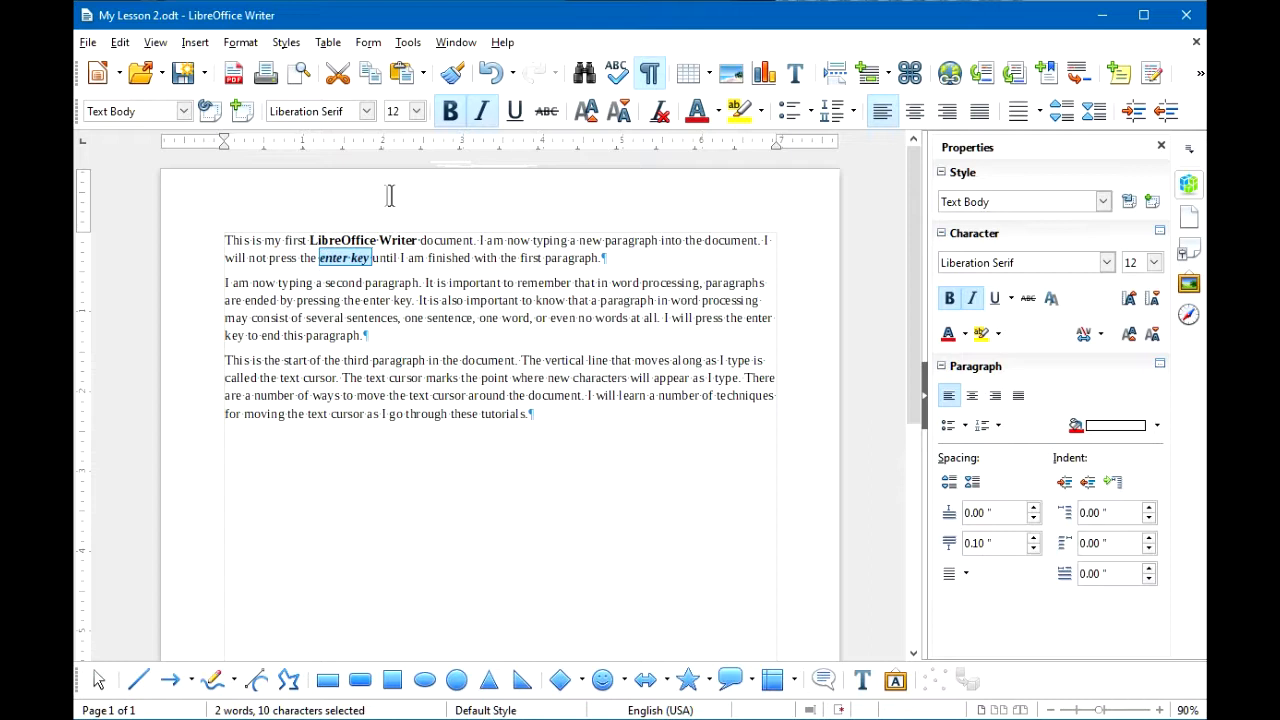
Convert the selected words "enter key" in the first paragraph to uppercase
left_click(242, 44)
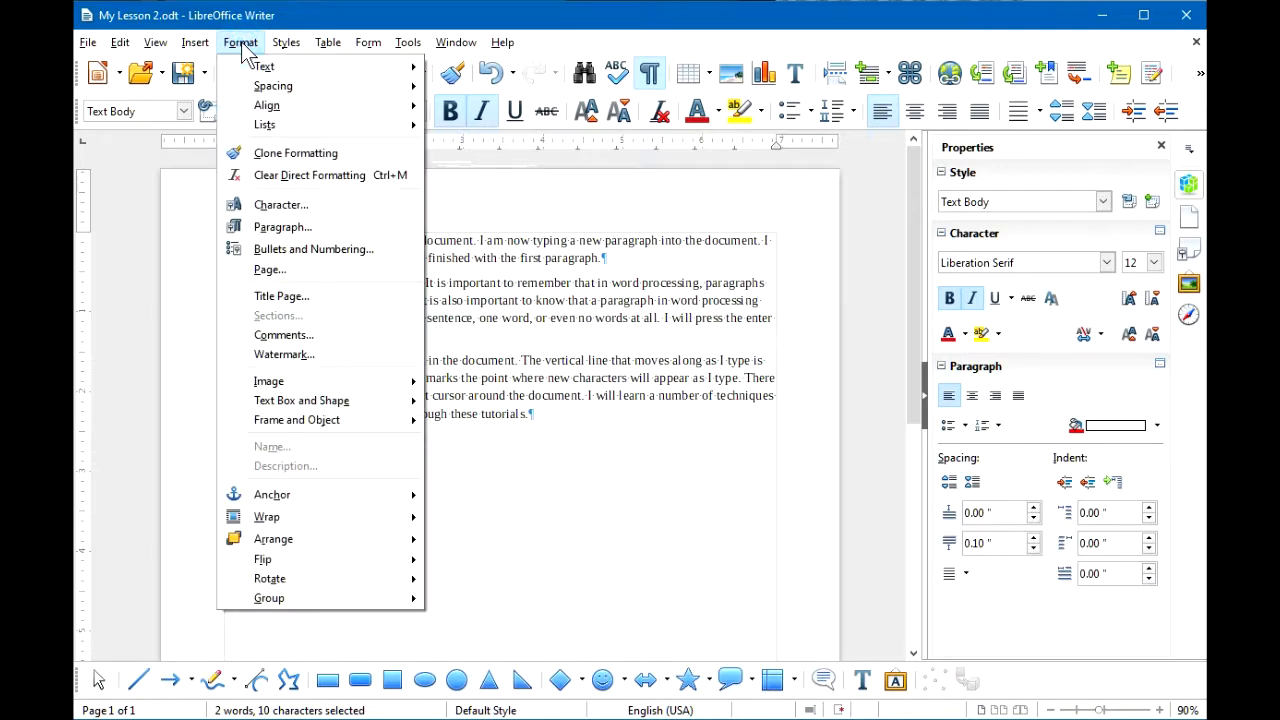
mouse_move(268, 70)
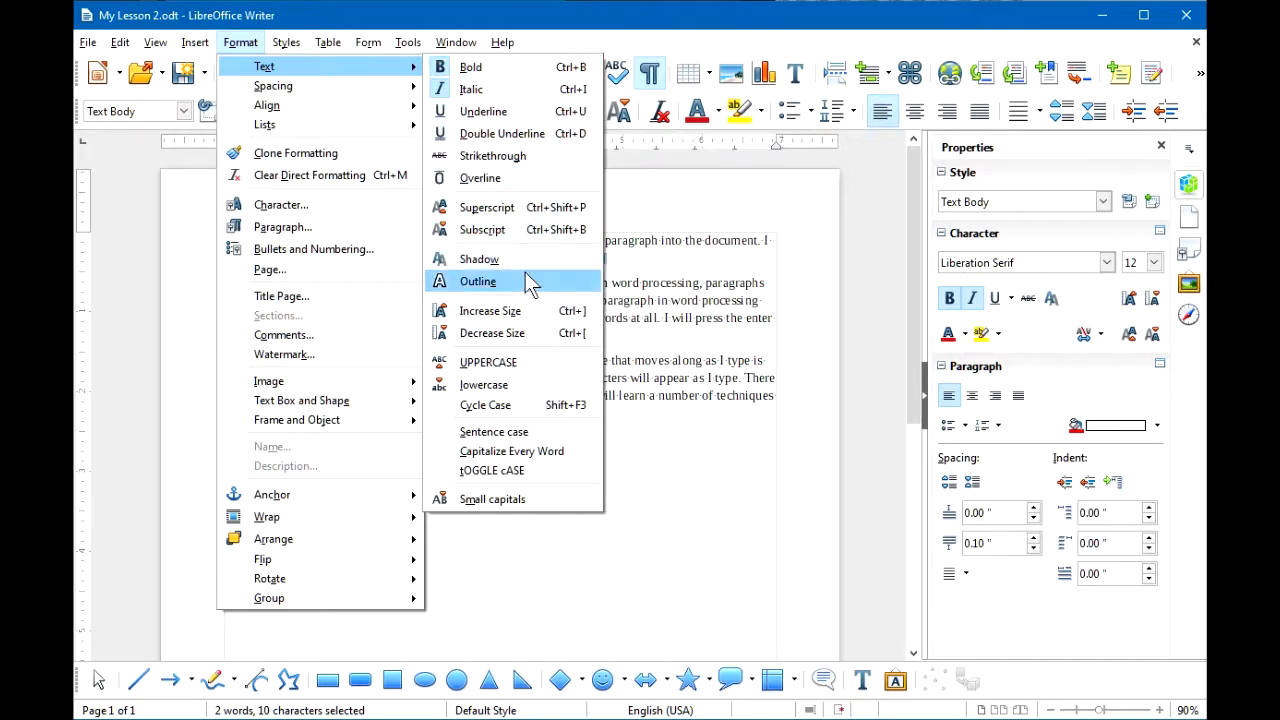
left_click(557, 362)
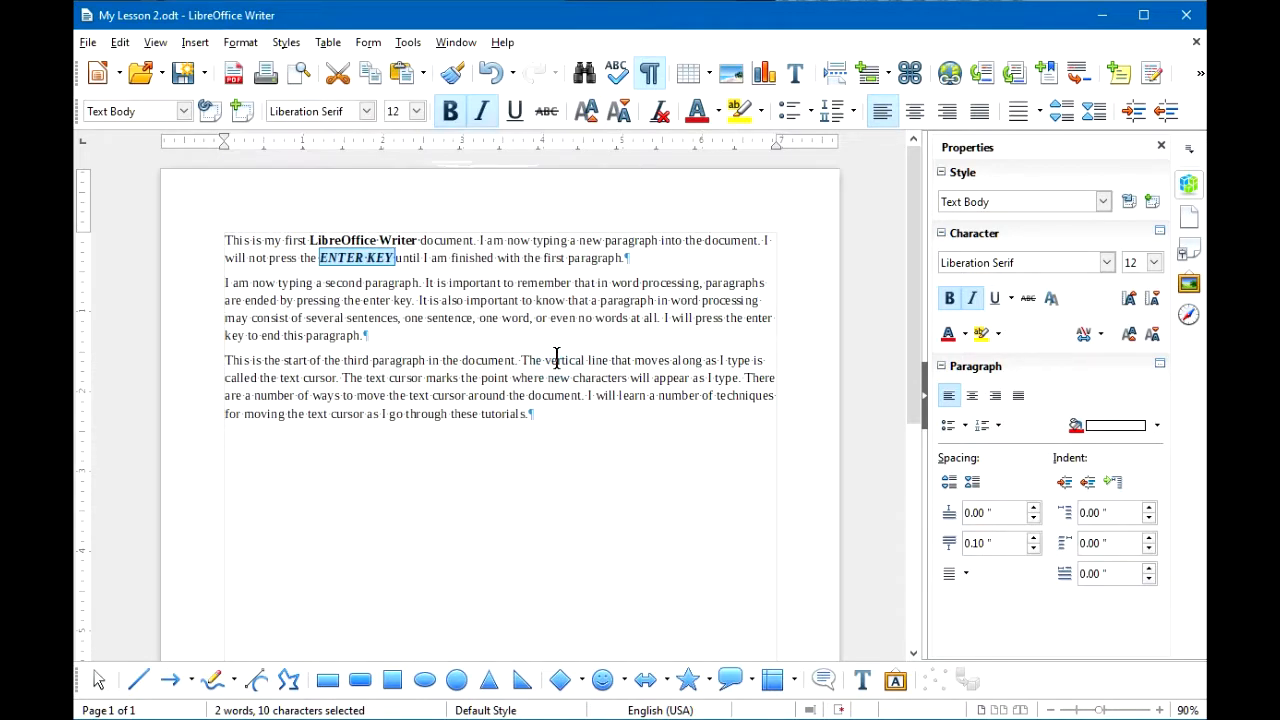
Add "When I am typING SOME TIMES I DON'T LOO. Until it's too late." after a blank paragraph at the end, and briefly select its last sentence
left_click(570, 428)
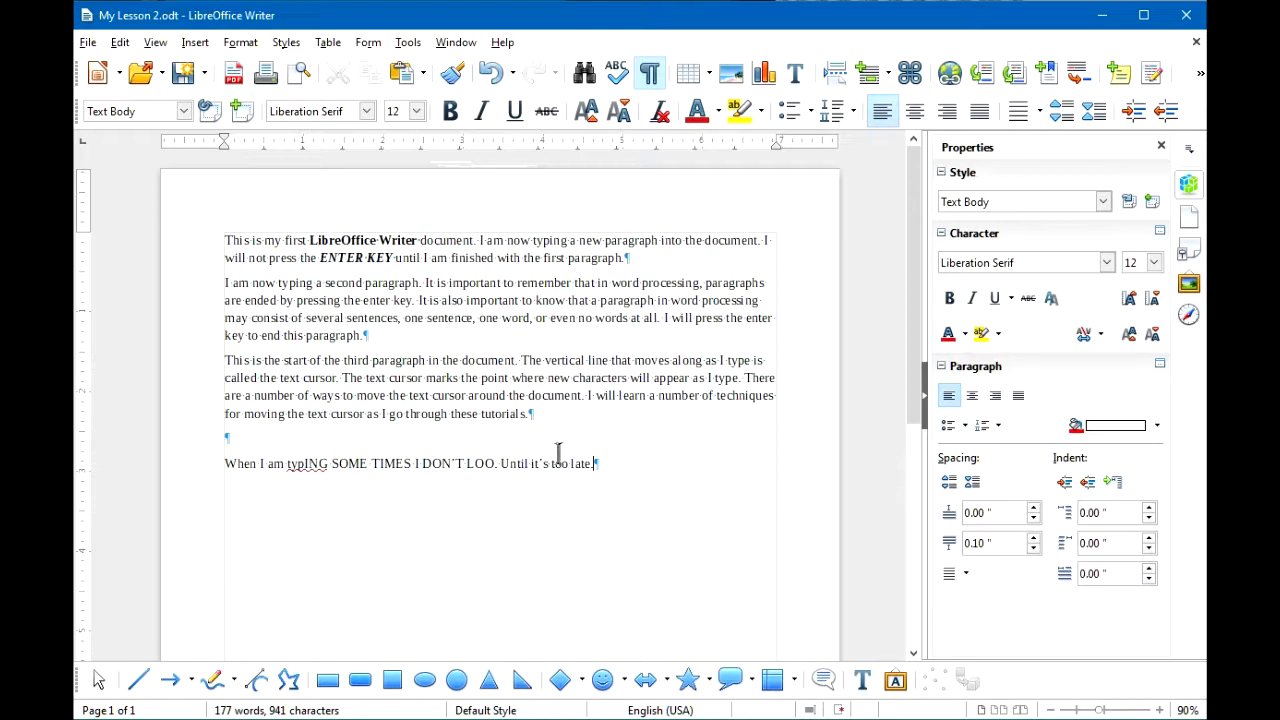
double_click(512, 462)
left_click(512, 462)
left_click(510, 462)
triple_click(514, 462)
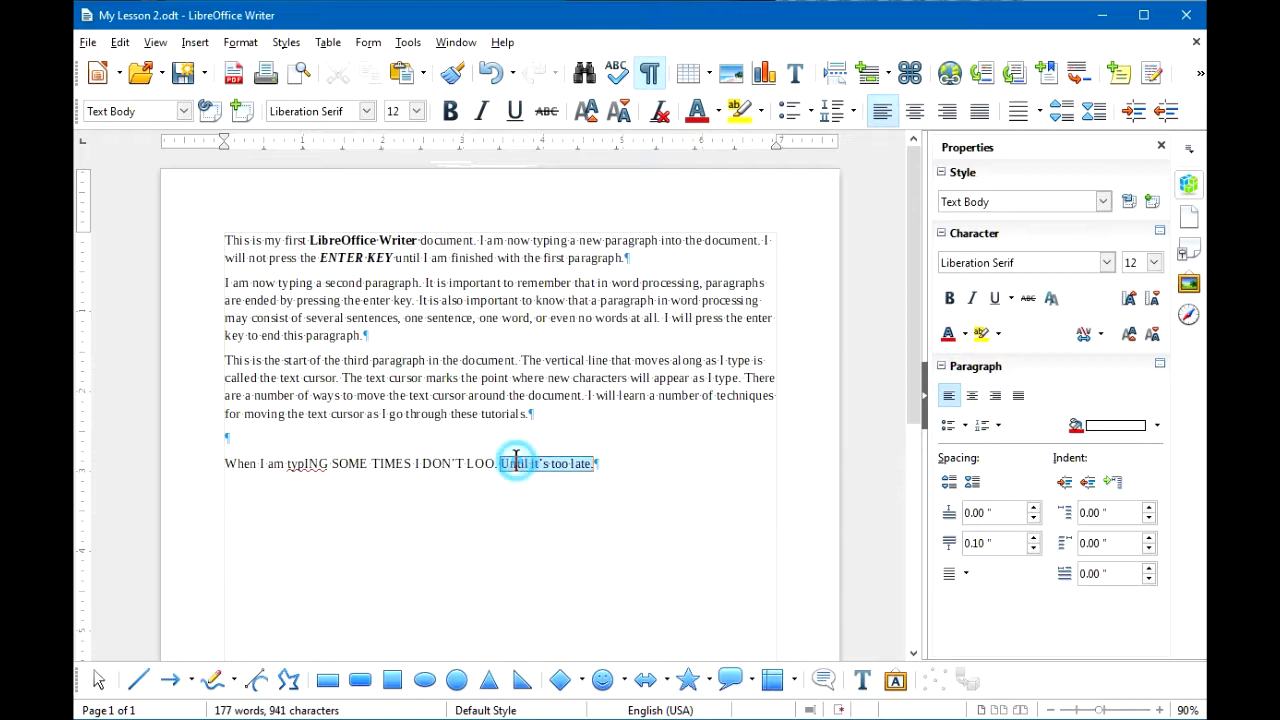
left_click(519, 488)
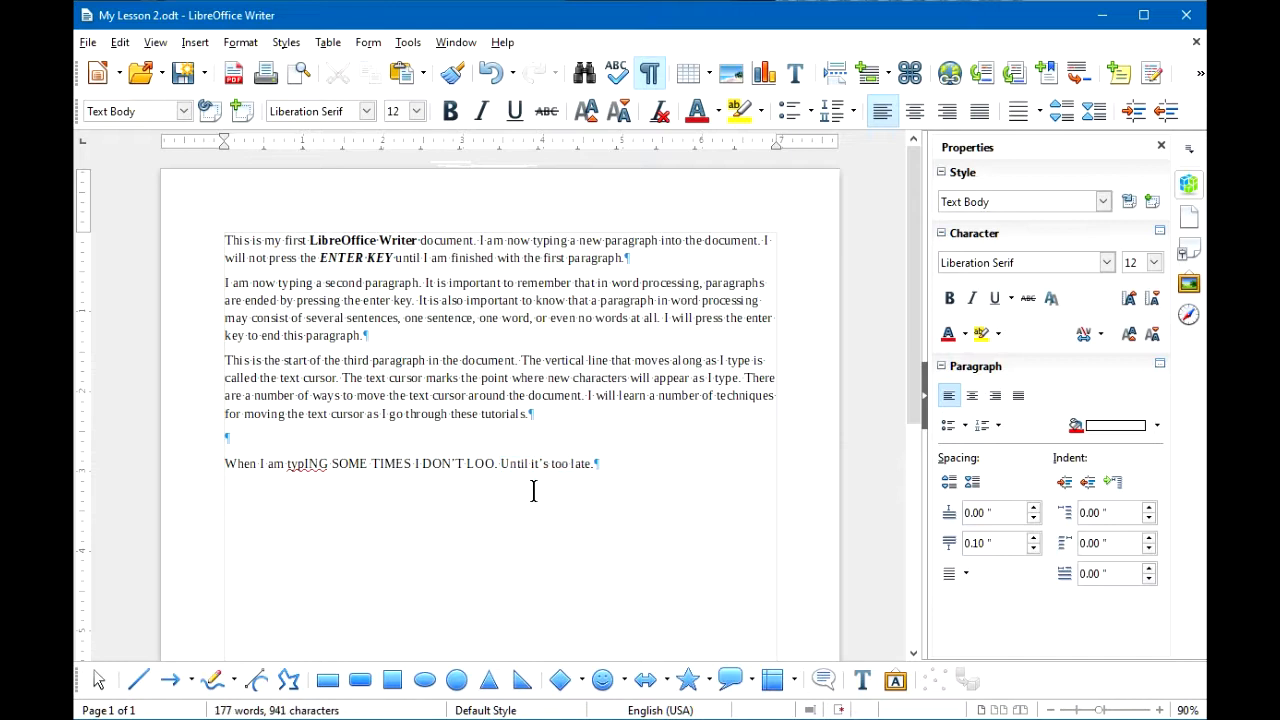
Select the whole last paragraph, toggle its letter case, and convert it to sentence case
double_click(432, 466)
double_click(432, 466)
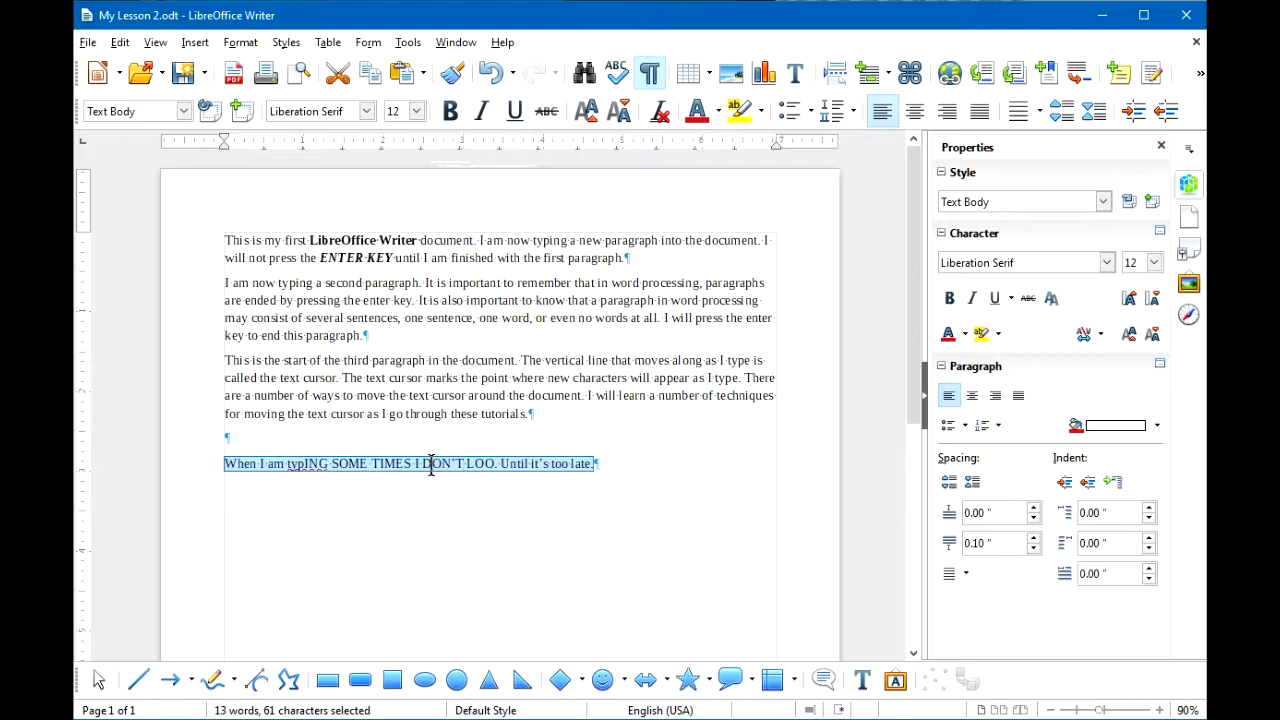
left_click(240, 42)
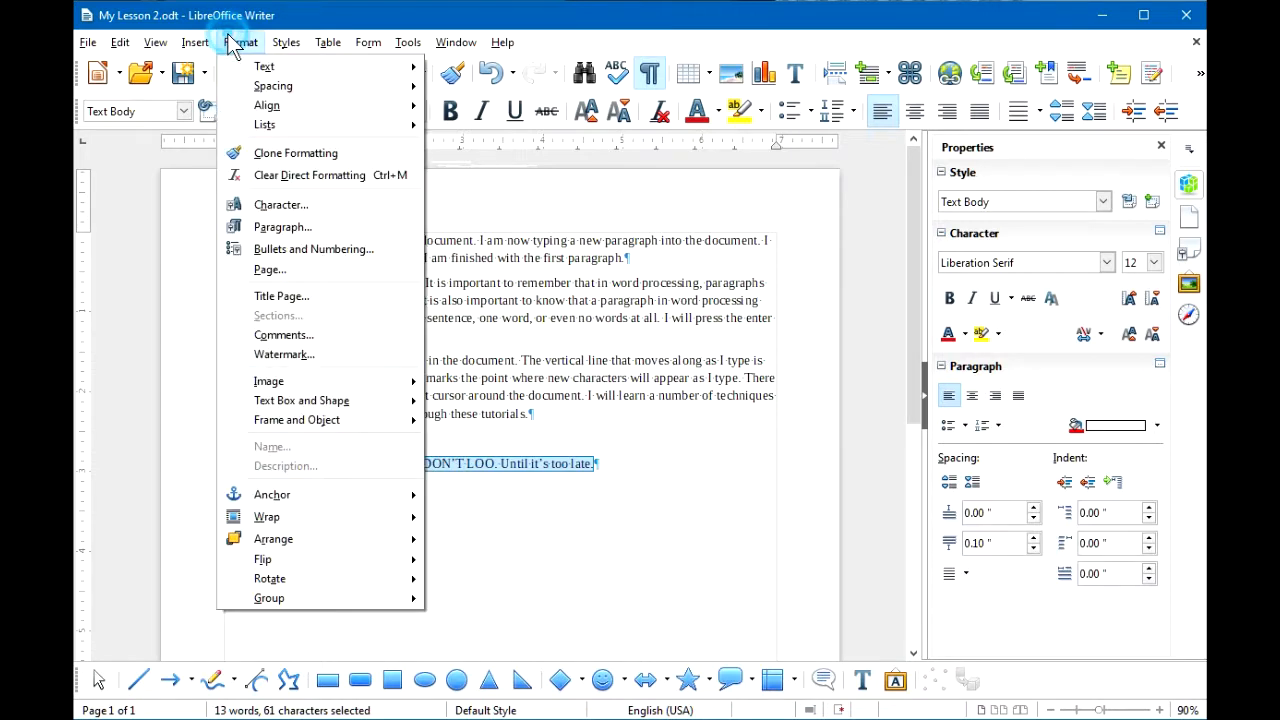
mouse_move(273, 68)
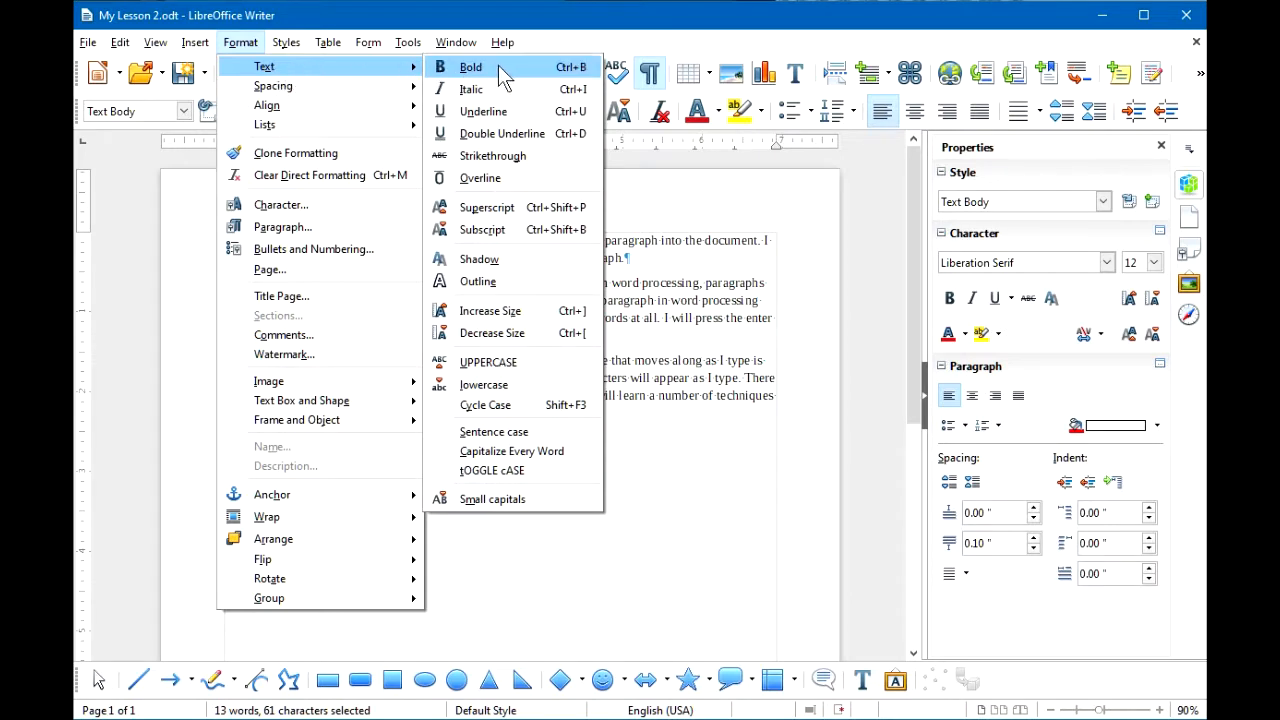
left_click(549, 469)
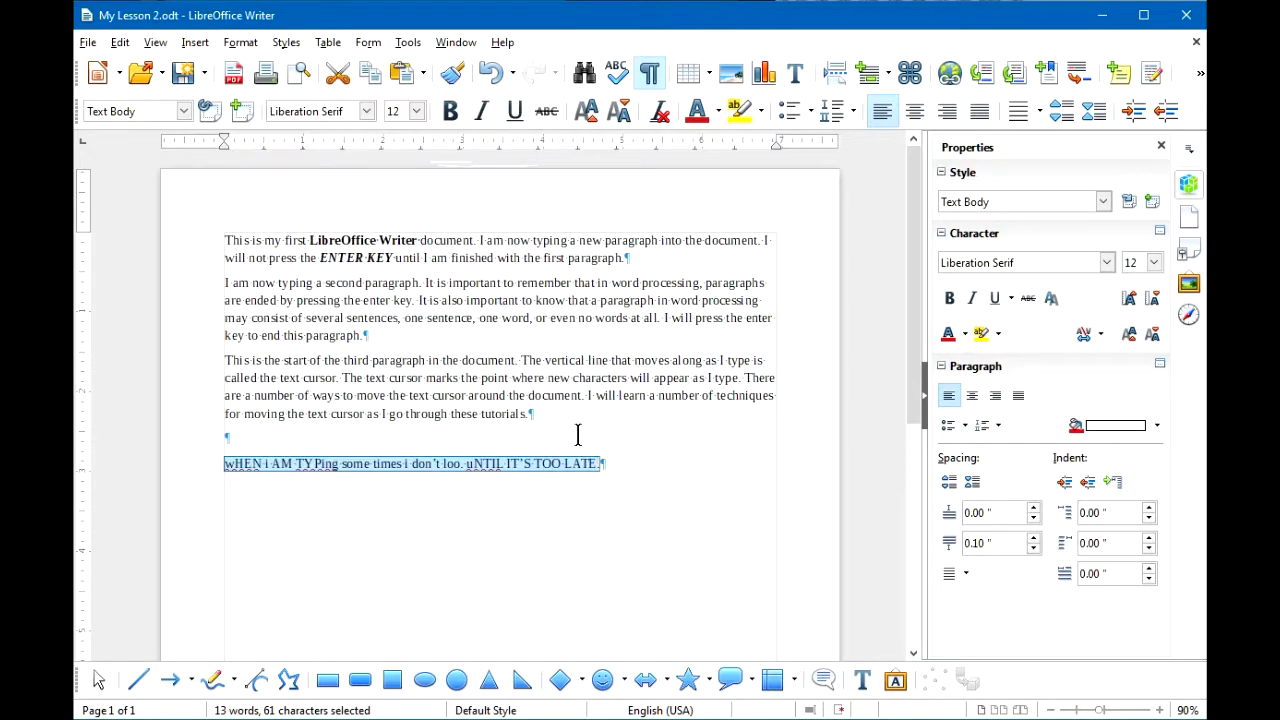
left_click(240, 44)
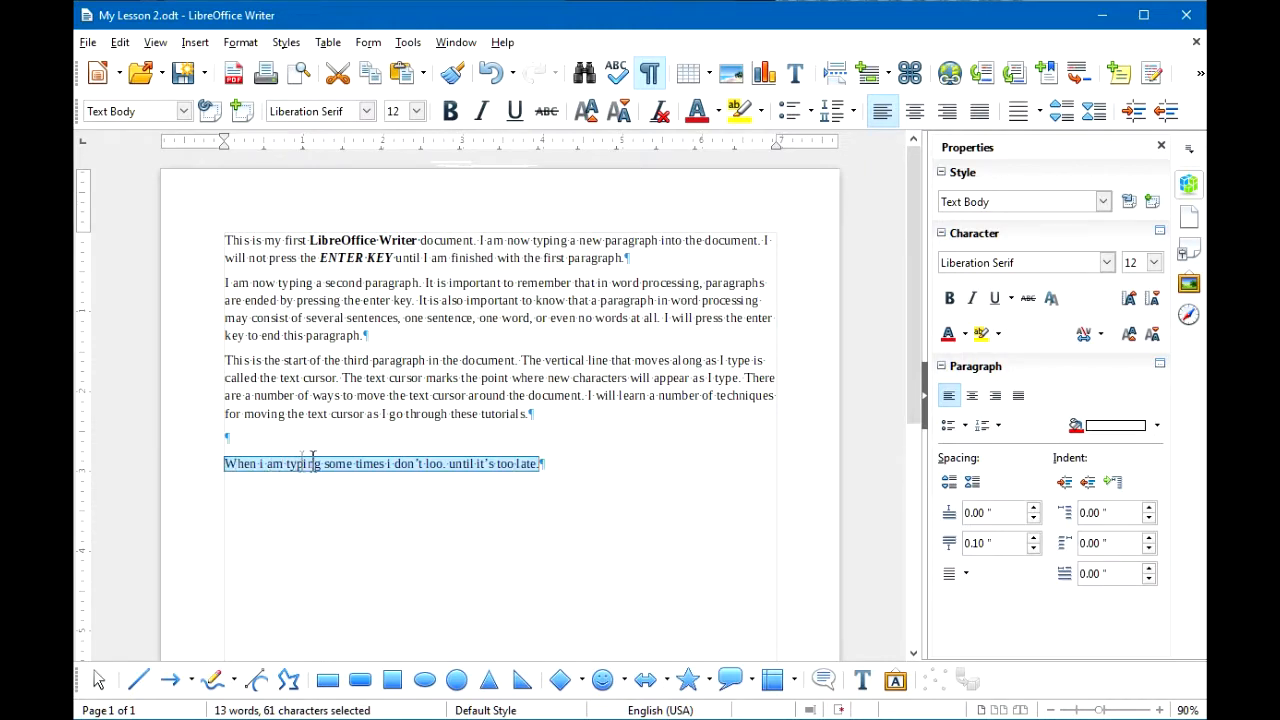
Correct "loo." to "look" in the last paragraph so both parts form one sentence
left_click(441, 464)
type("k")
key("Delete")
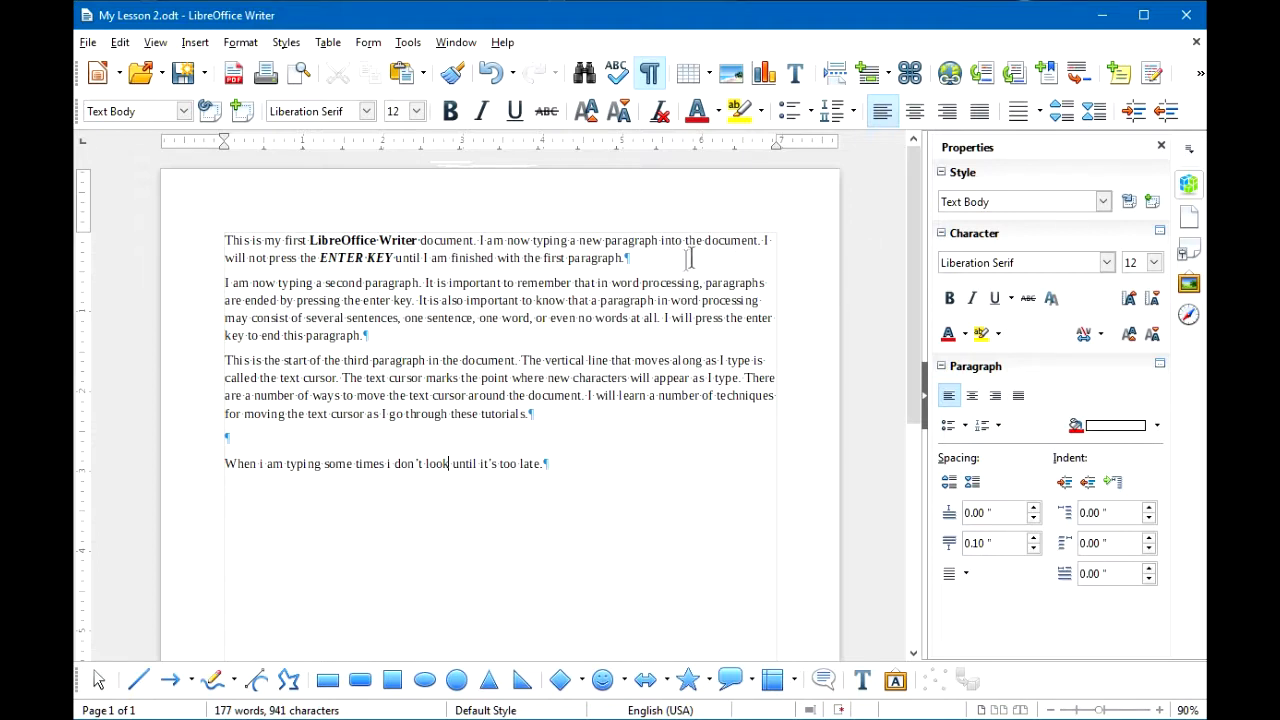
Increase the second paragraph's indent by three levels, and decrease it by one level
left_click(470, 283)
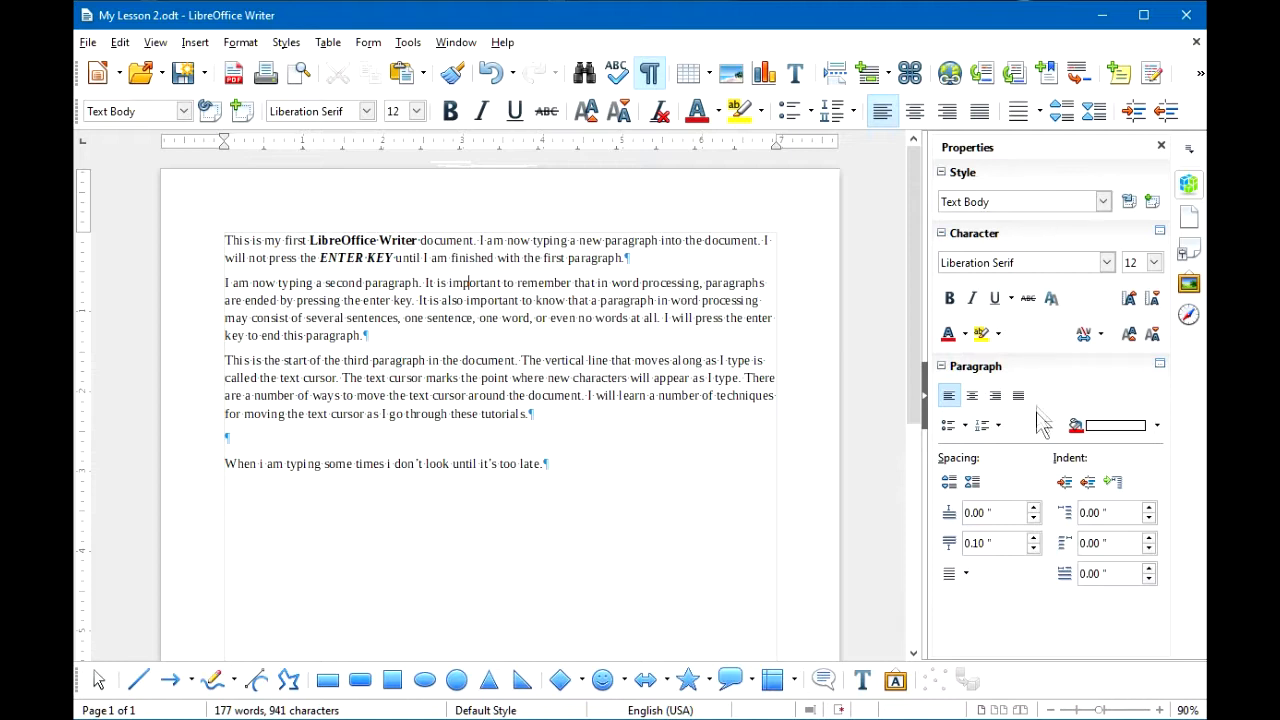
left_click(1066, 484)
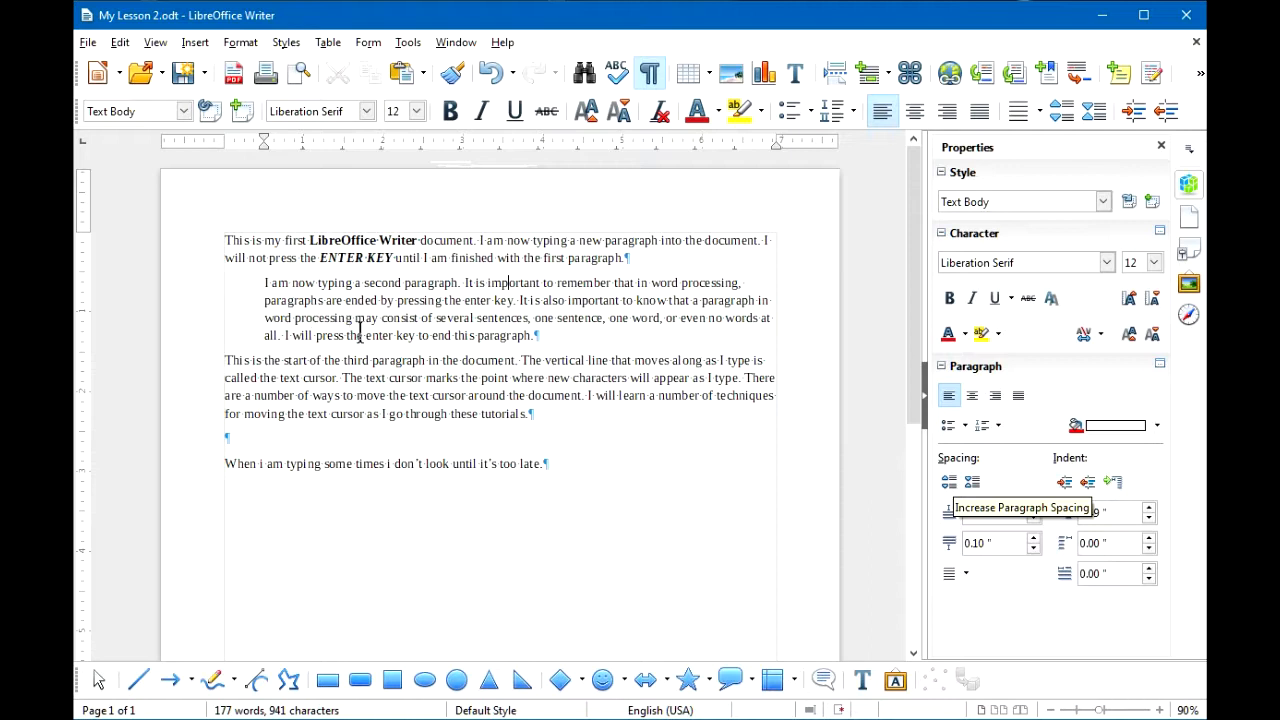
left_click(1065, 483)
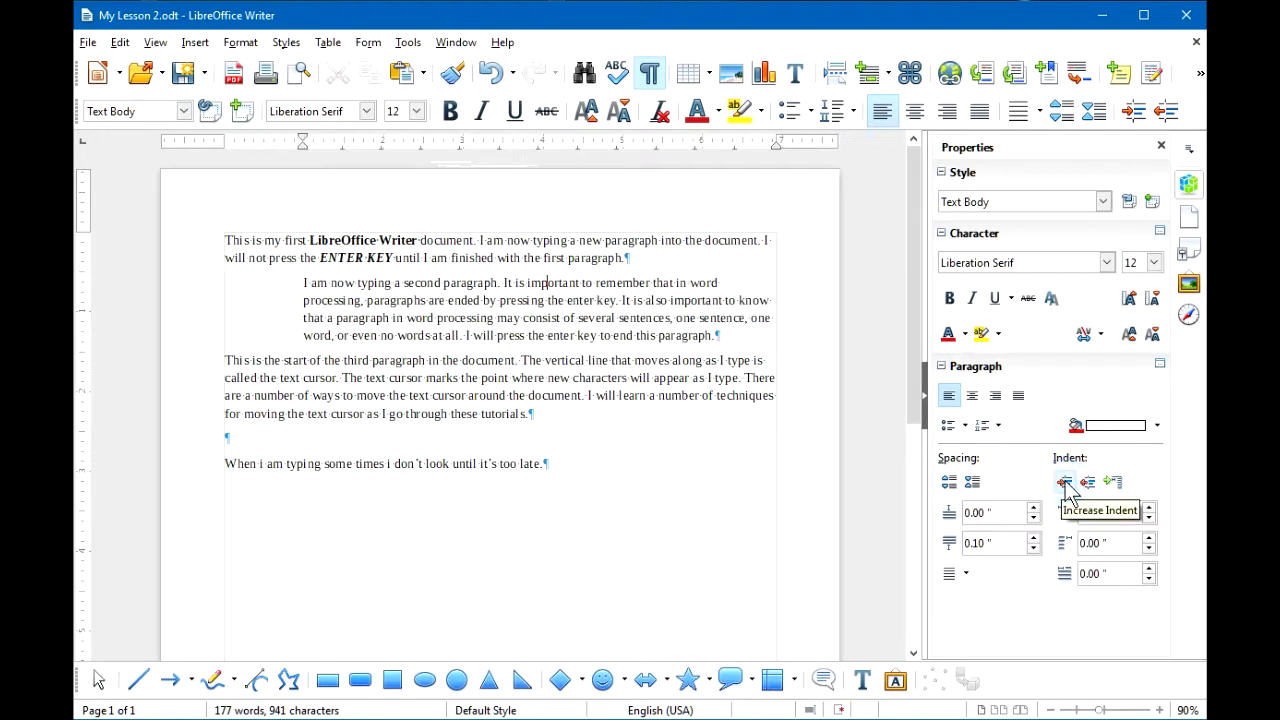
left_click(1065, 483)
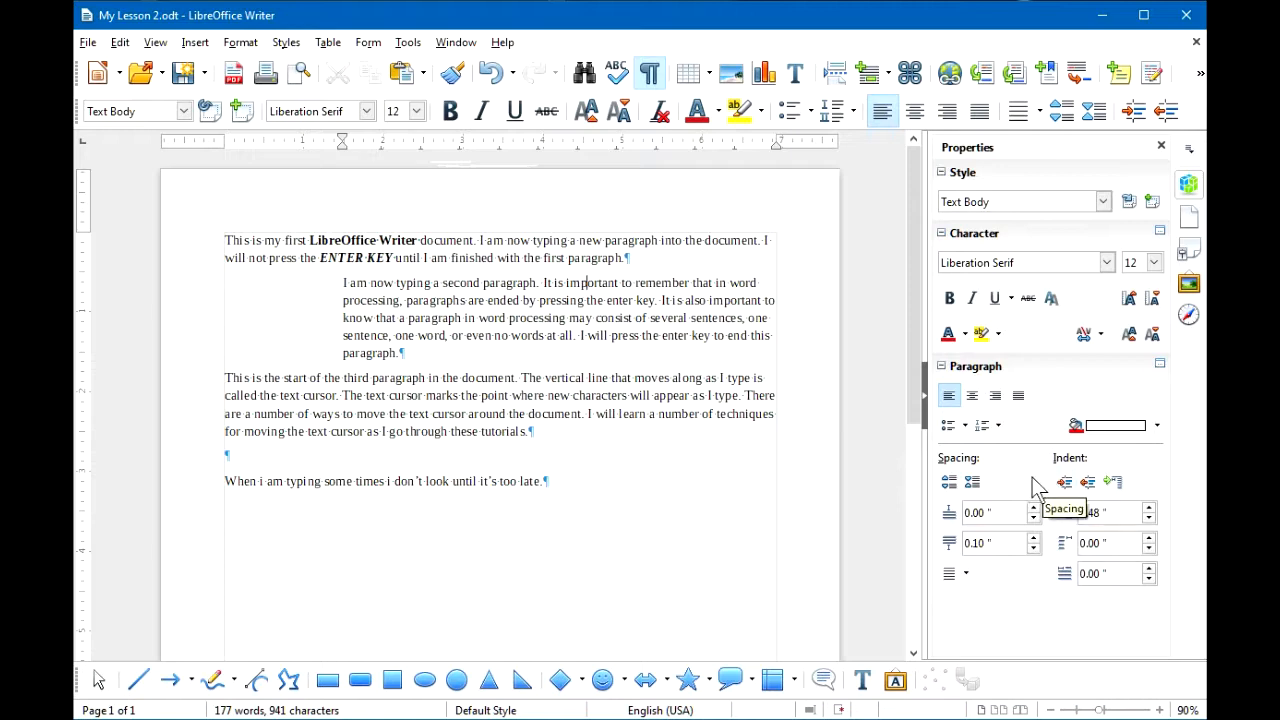
left_click(1088, 484)
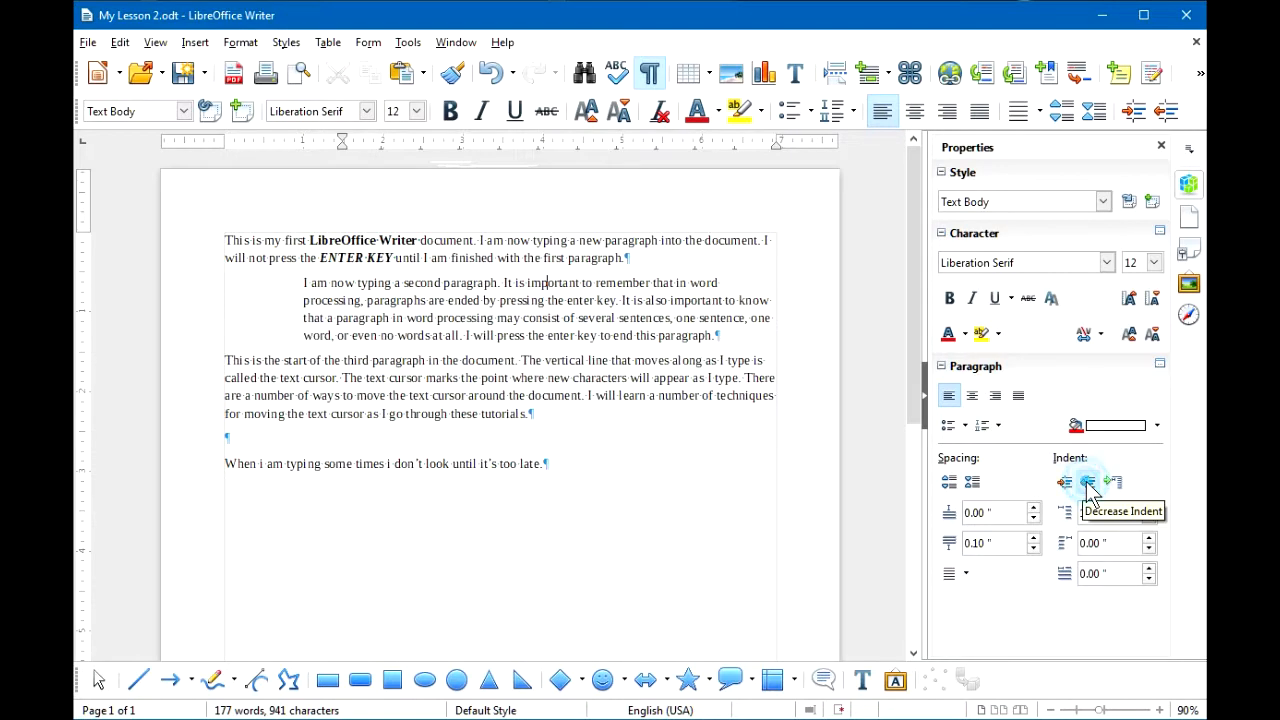
Decrease the second paragraph's indent by one more level, and add the title "My Text Document" on its own line above the first paragraph
left_click(1089, 485)
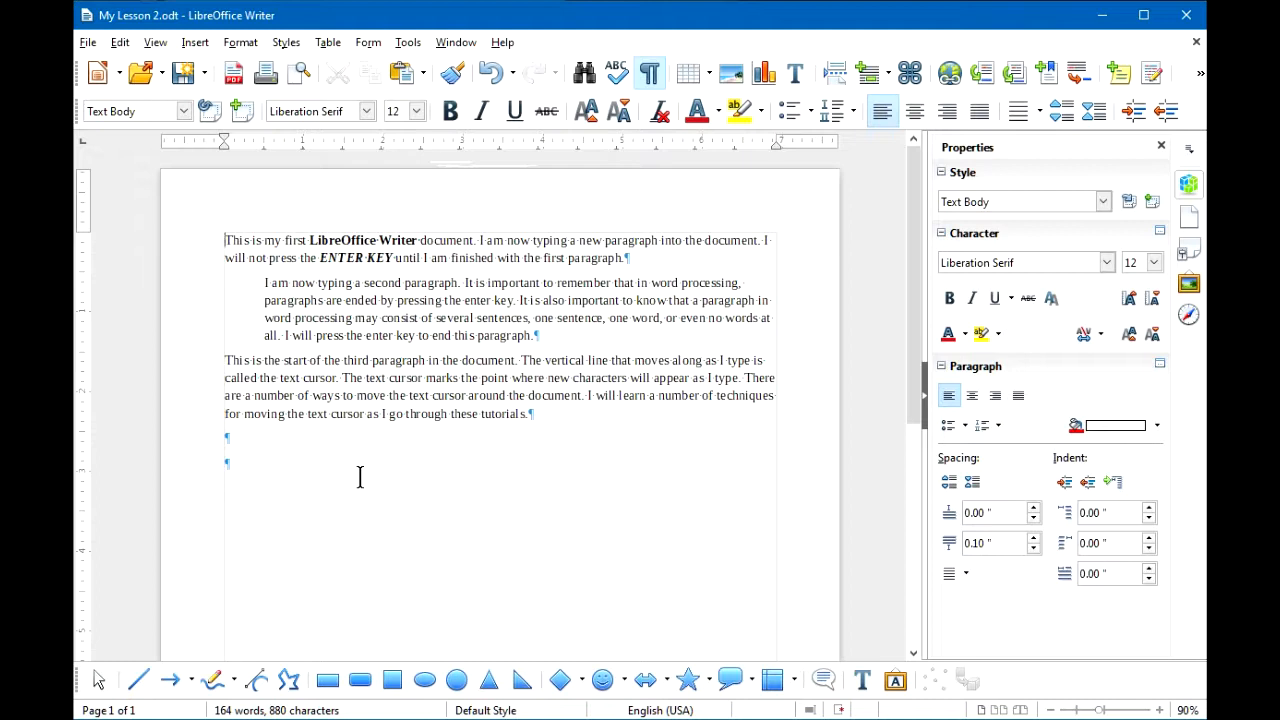
key("Return")
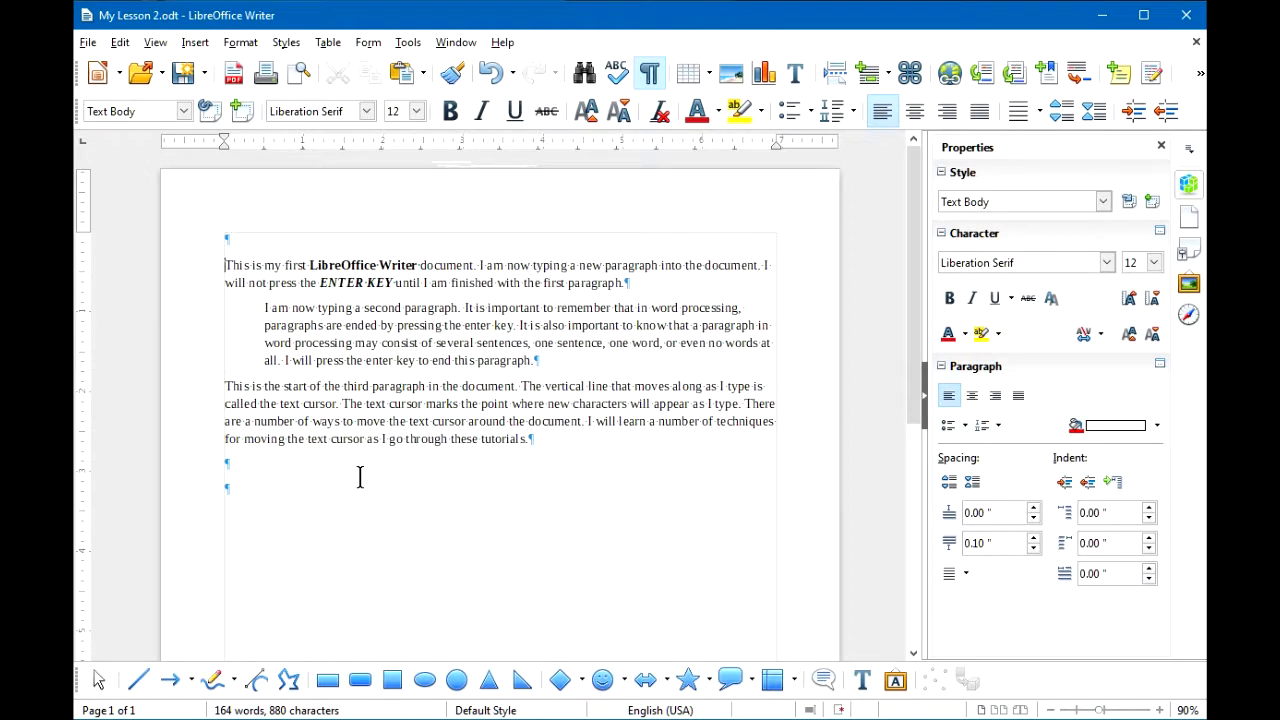
left_click(245, 240)
type("My Text Document")
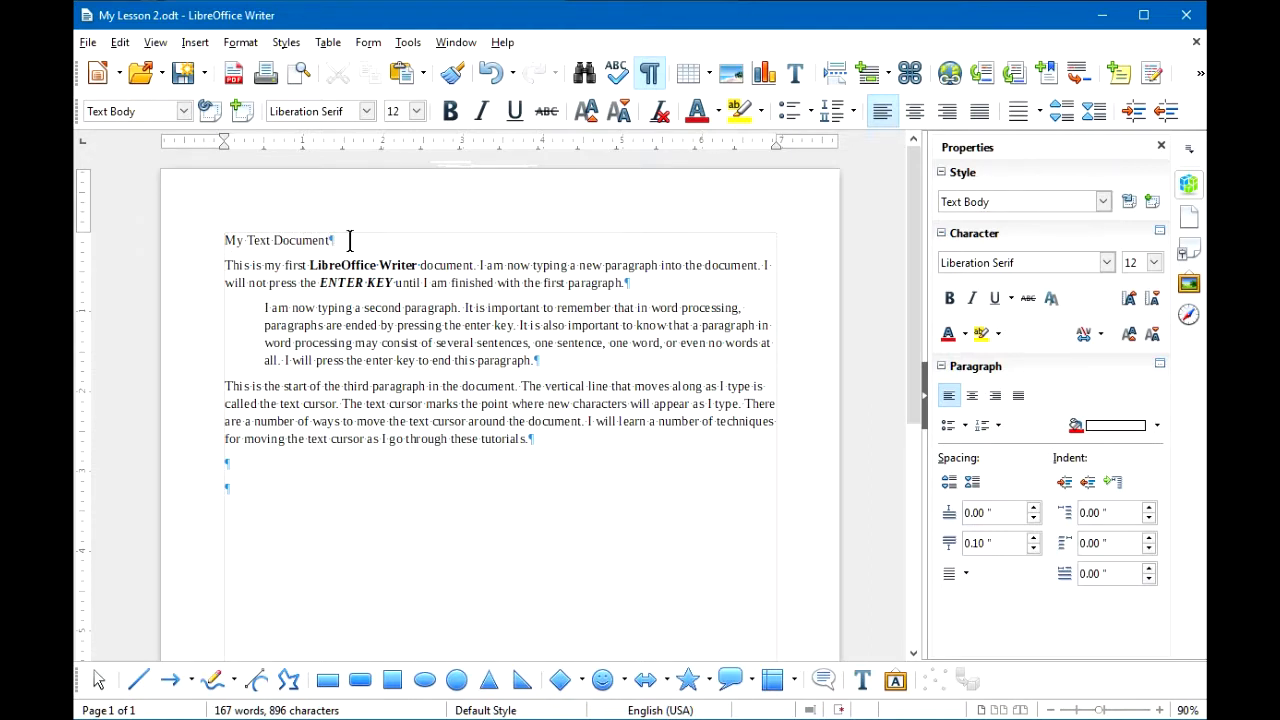
Center the title "My Text Document" and make it bold
triple_click(300, 240)
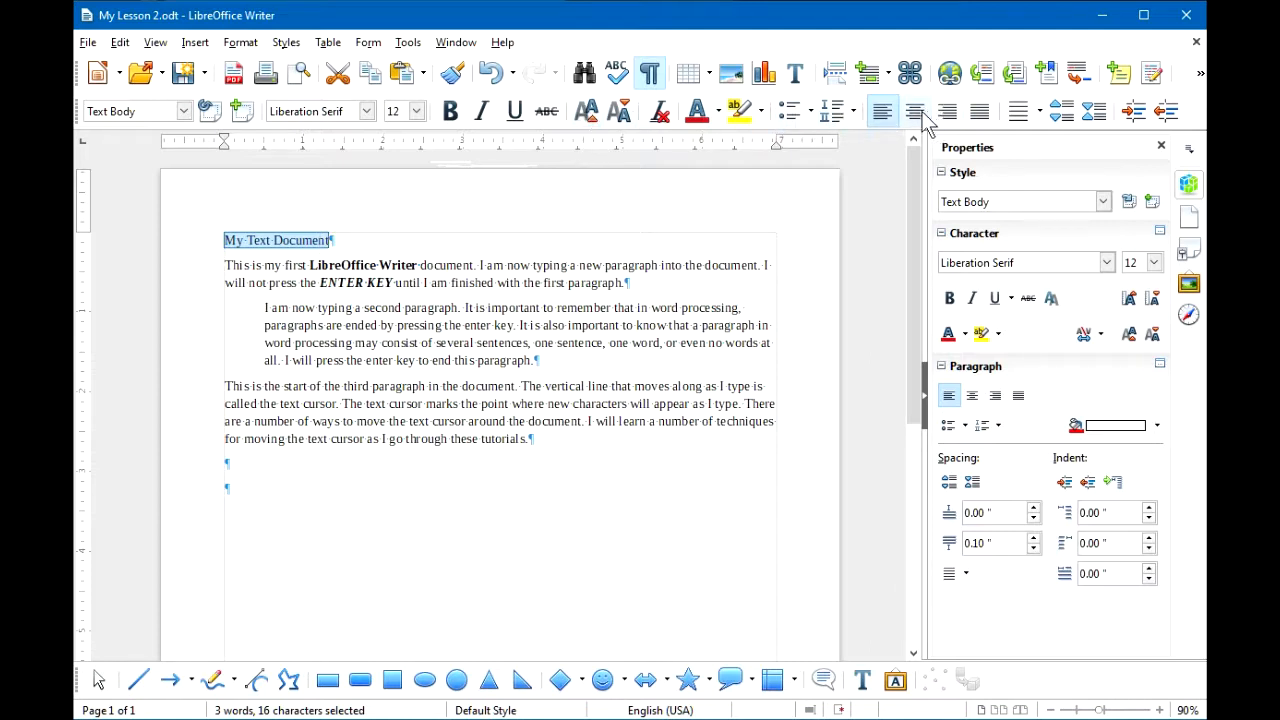
left_click(973, 397)
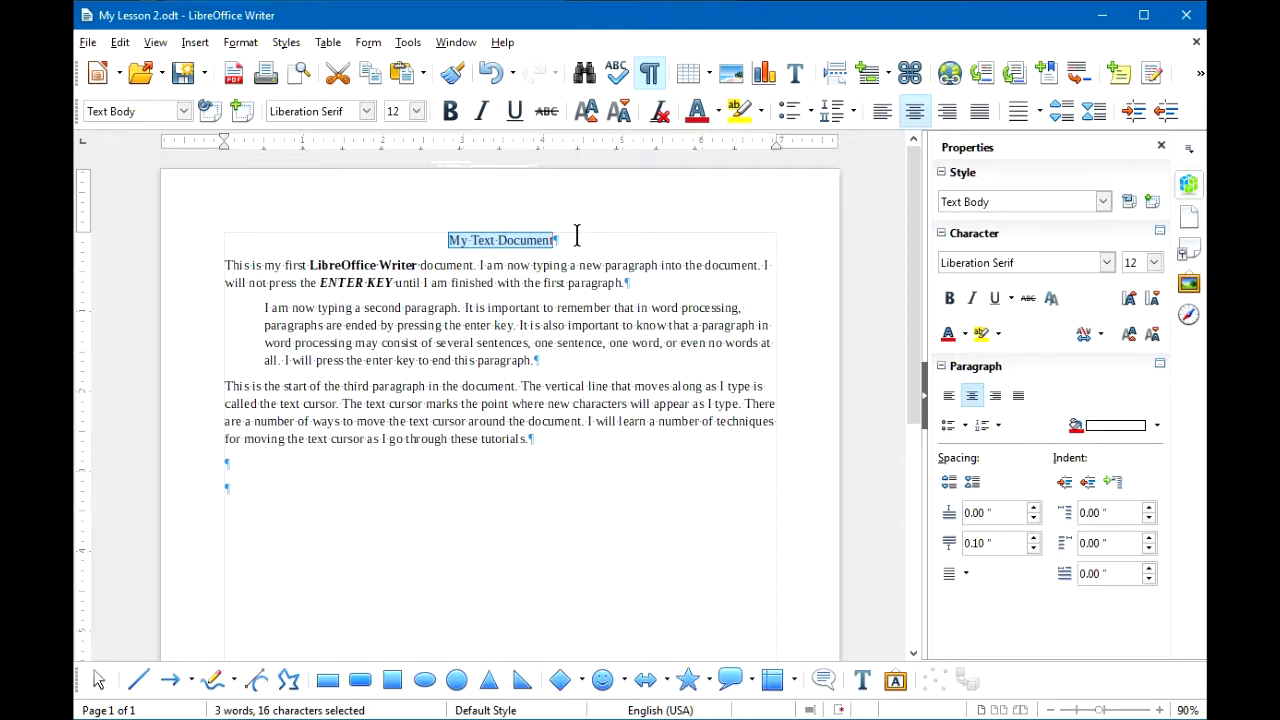
left_click(450, 111)
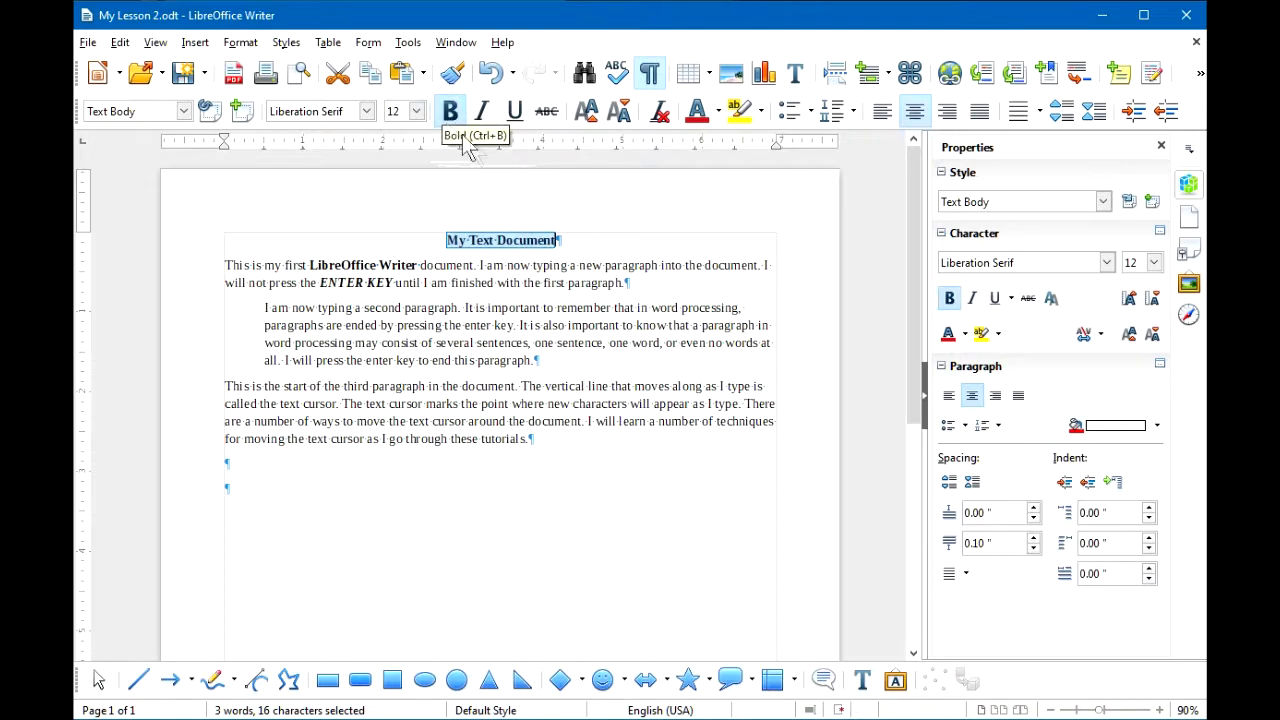
Set the selected title's font to Arial at size 18, and save the document
left_click(367, 111)
left_click_drag(558, 252, 557, 156)
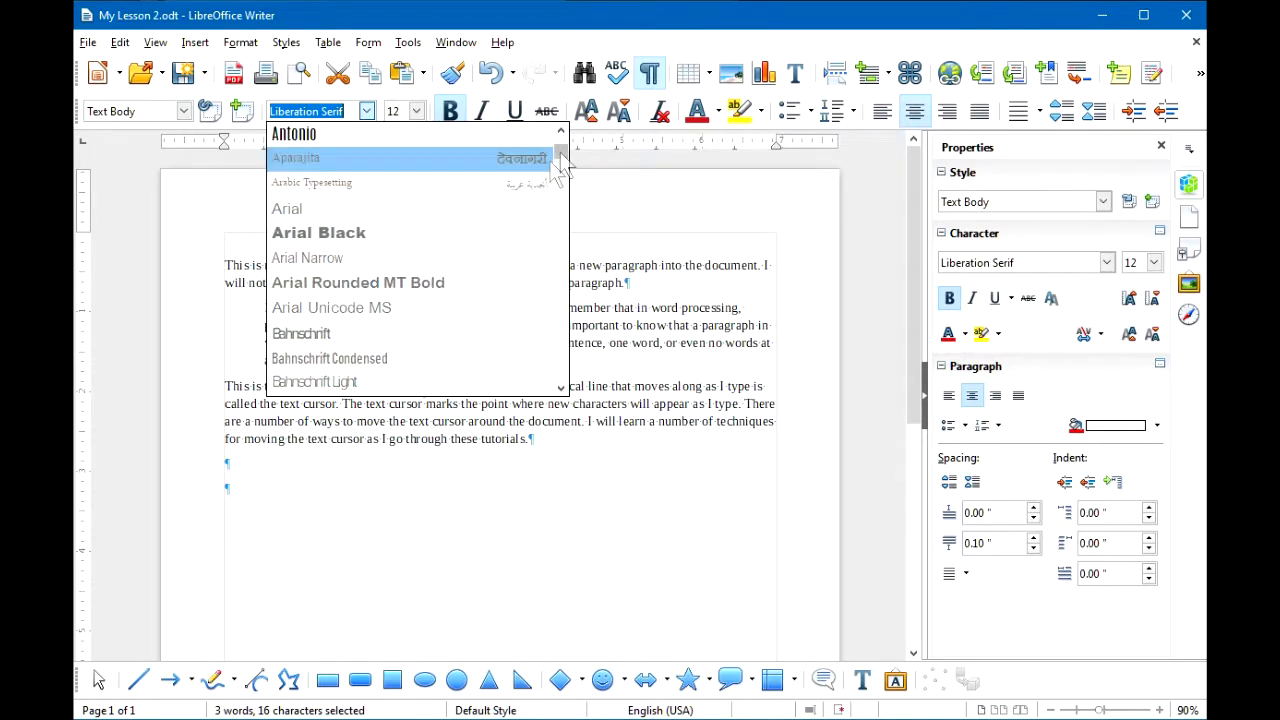
left_click(327, 210)
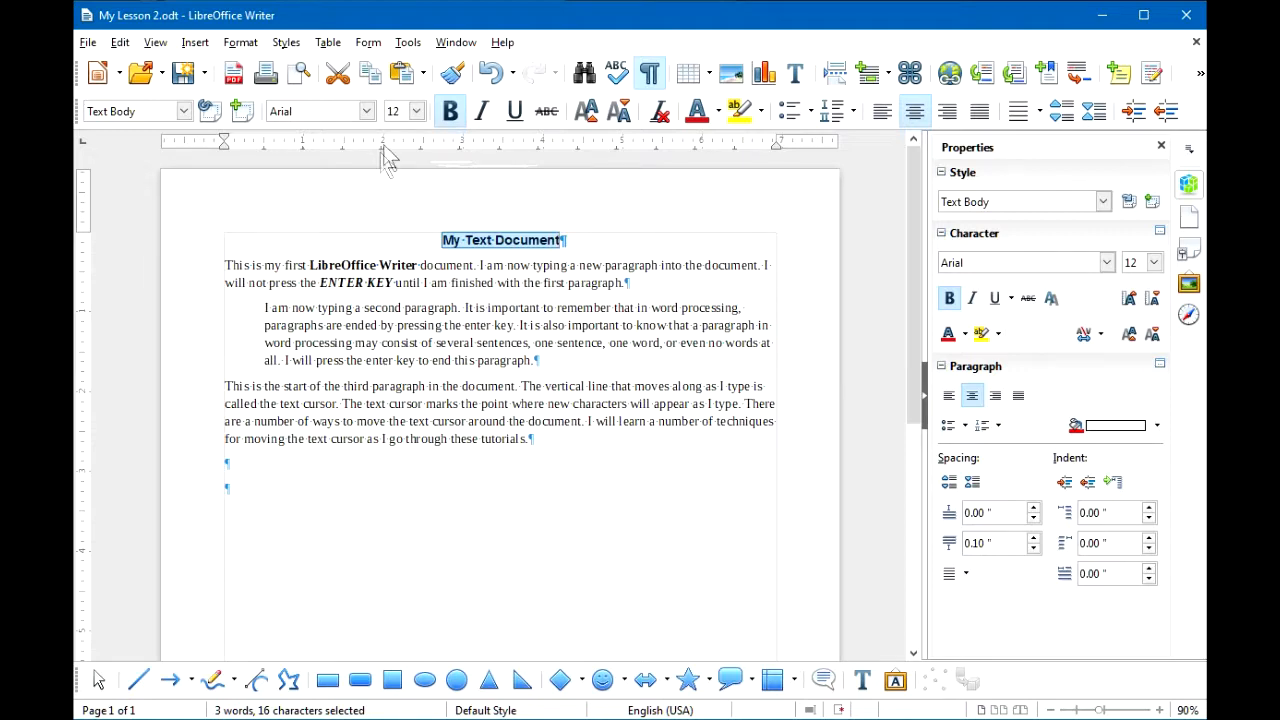
left_click(417, 112)
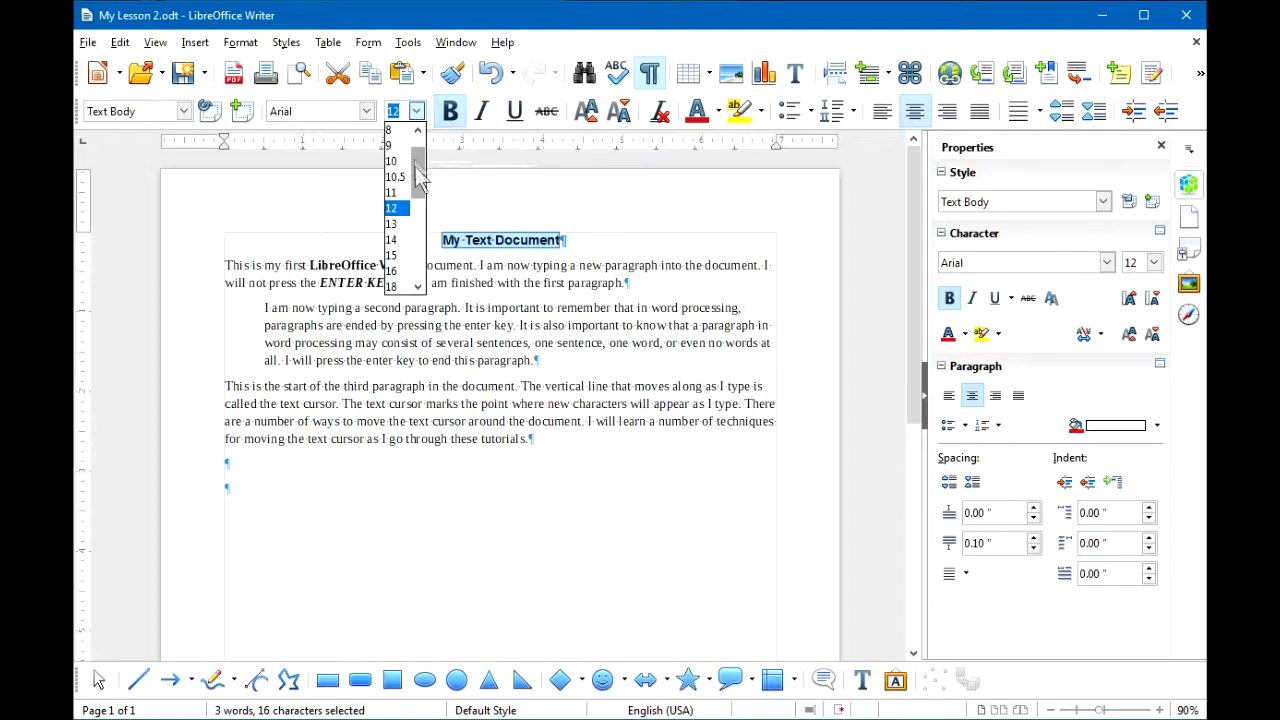
left_click(397, 286)
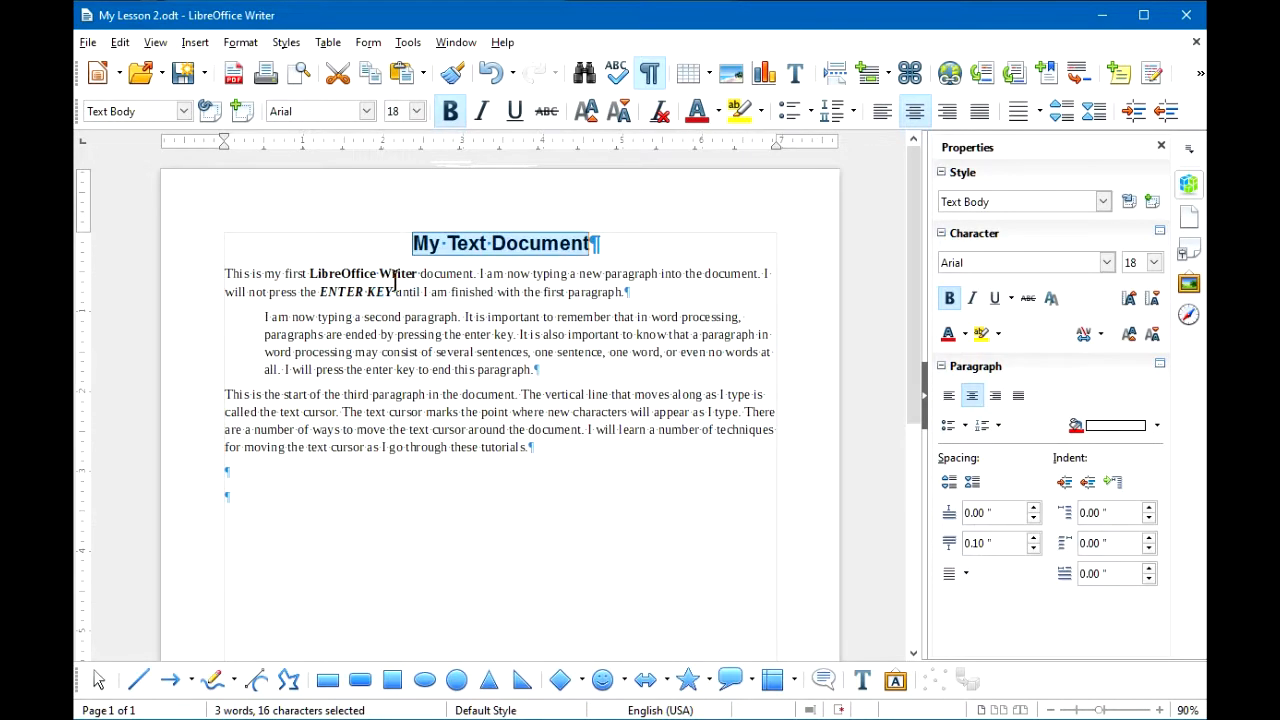
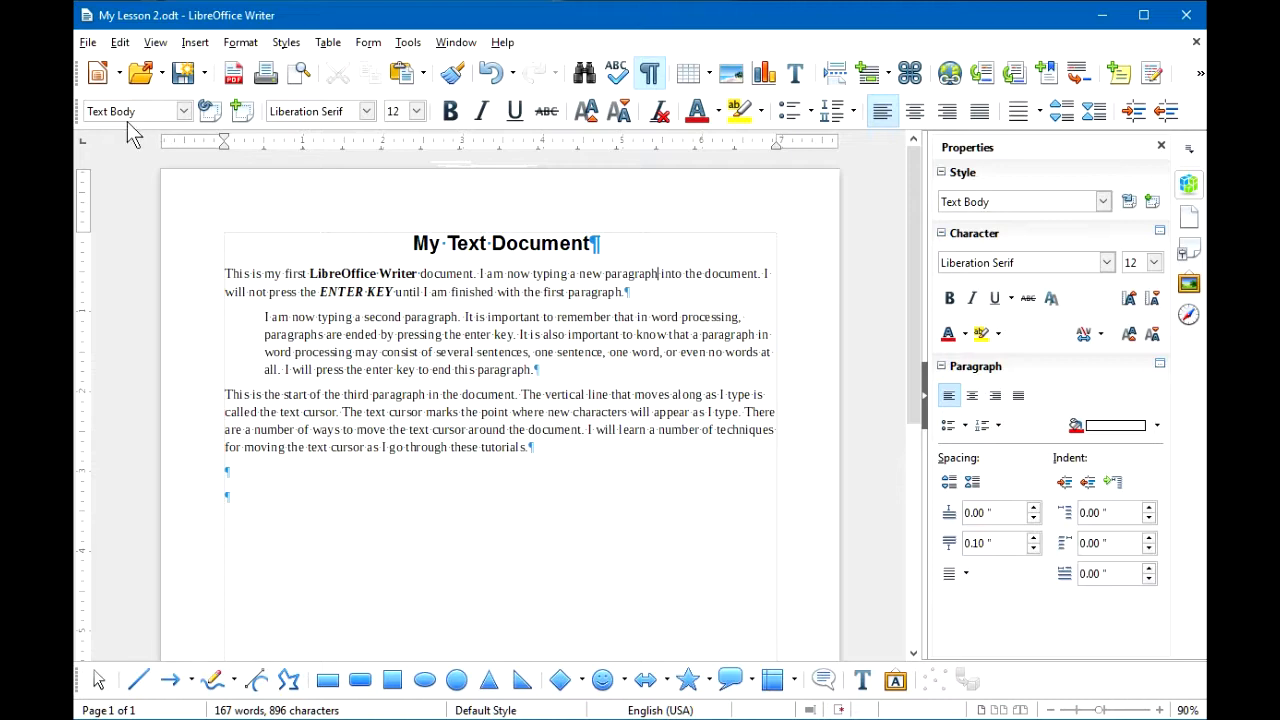
left_click(183, 75)
left_click(183, 75)
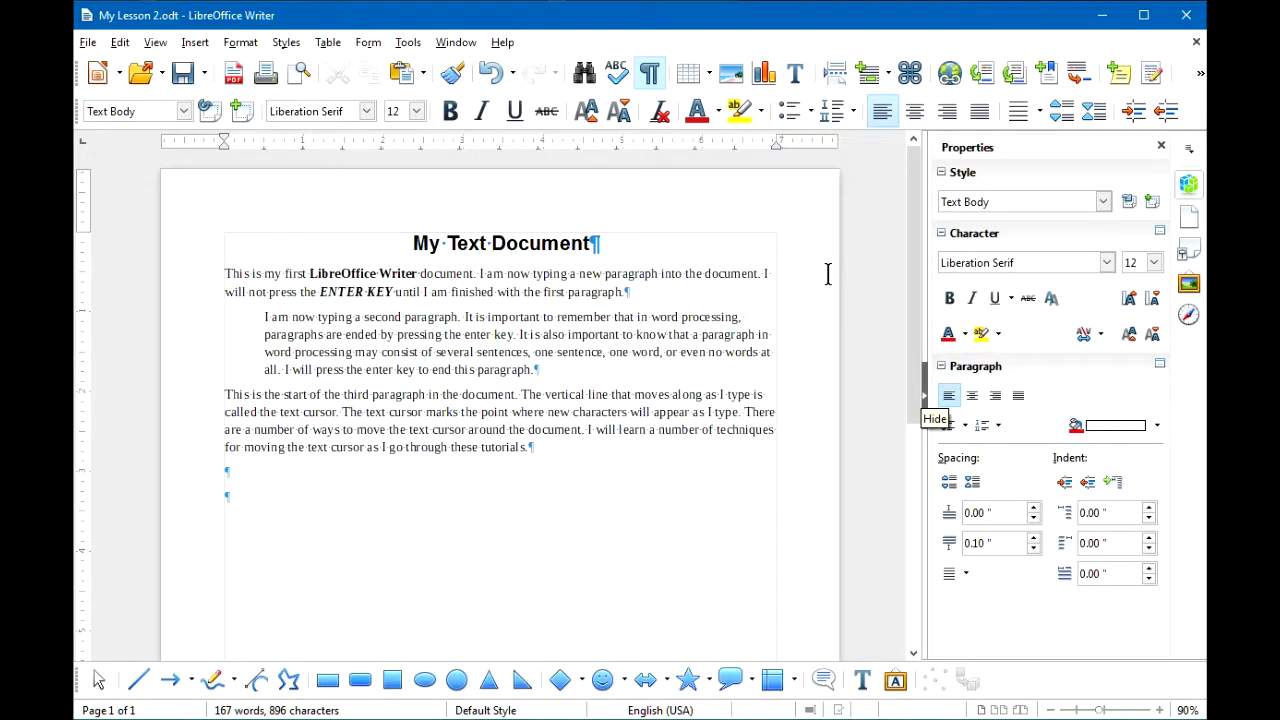
Change the title text's font color to red from the standard palette
triple_click(545, 243)
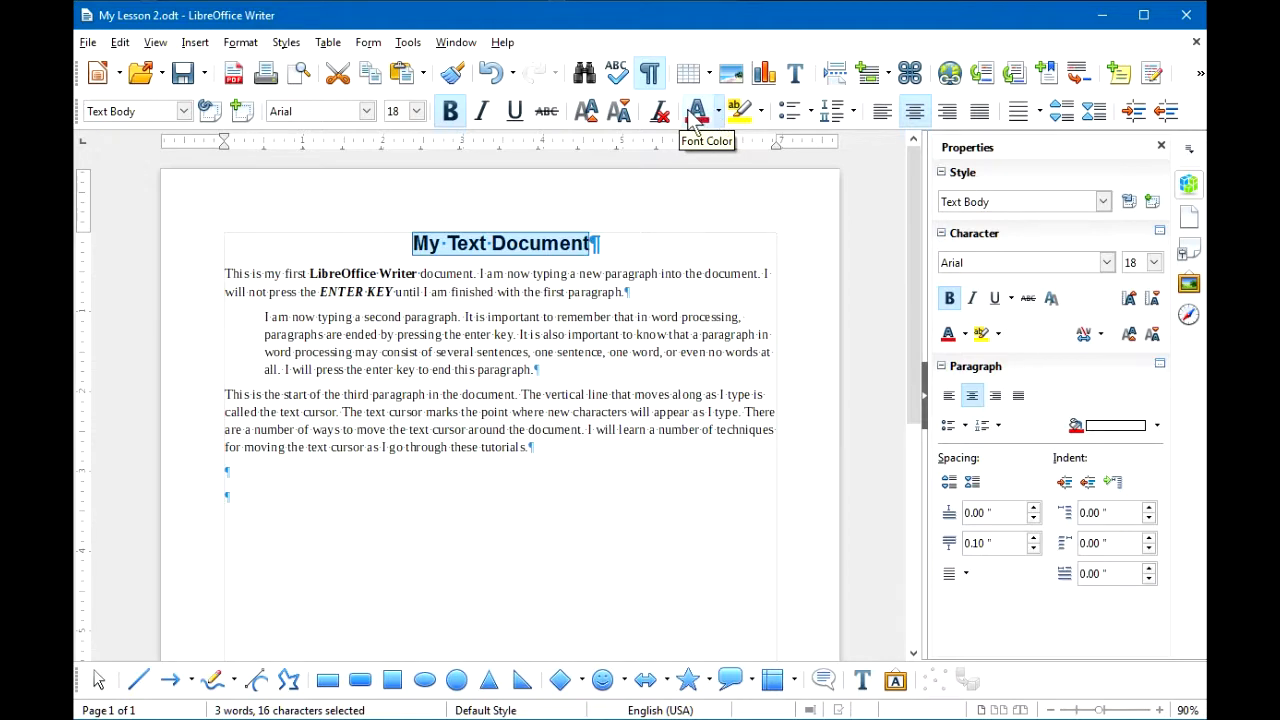
left_click(719, 114)
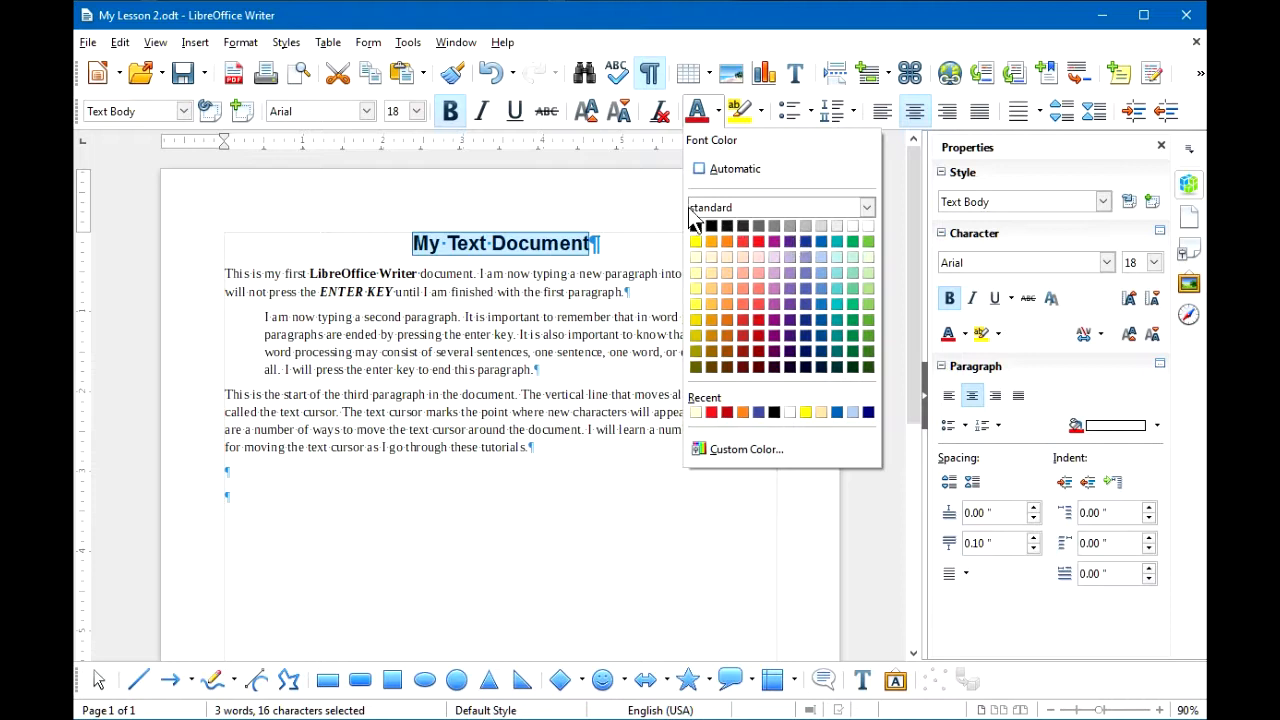
left_click(866, 208)
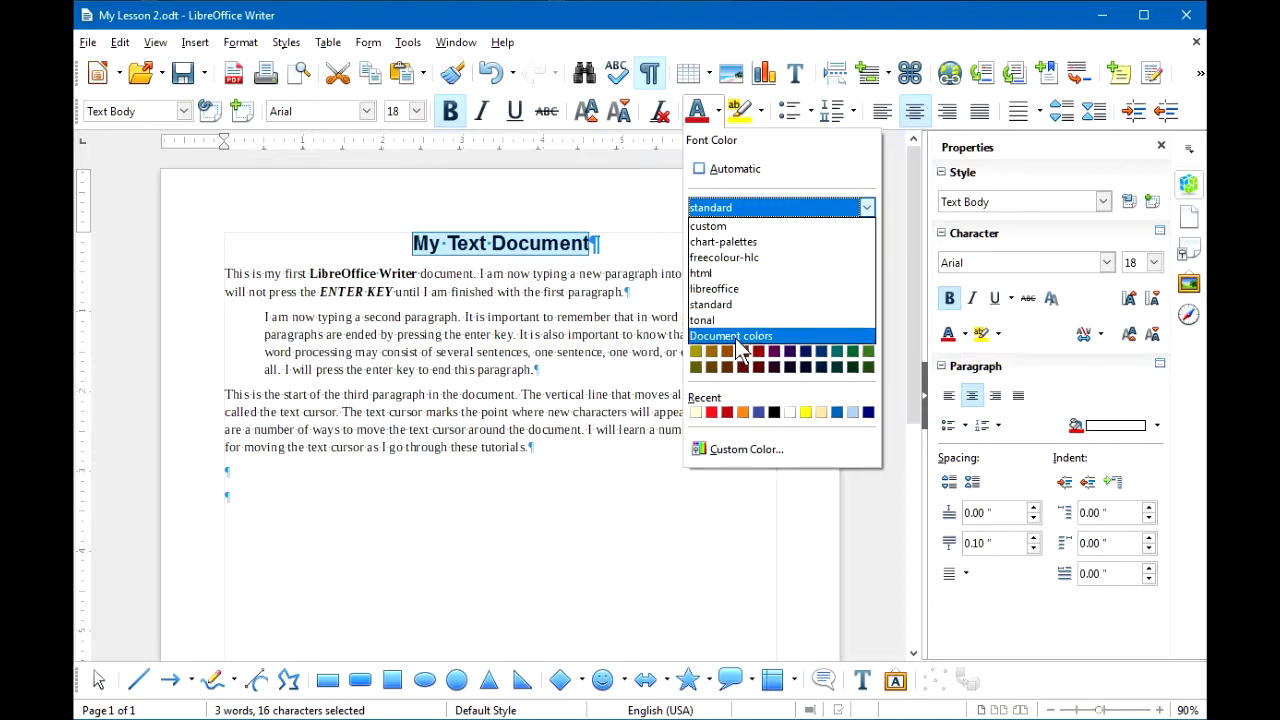
left_click(734, 204)
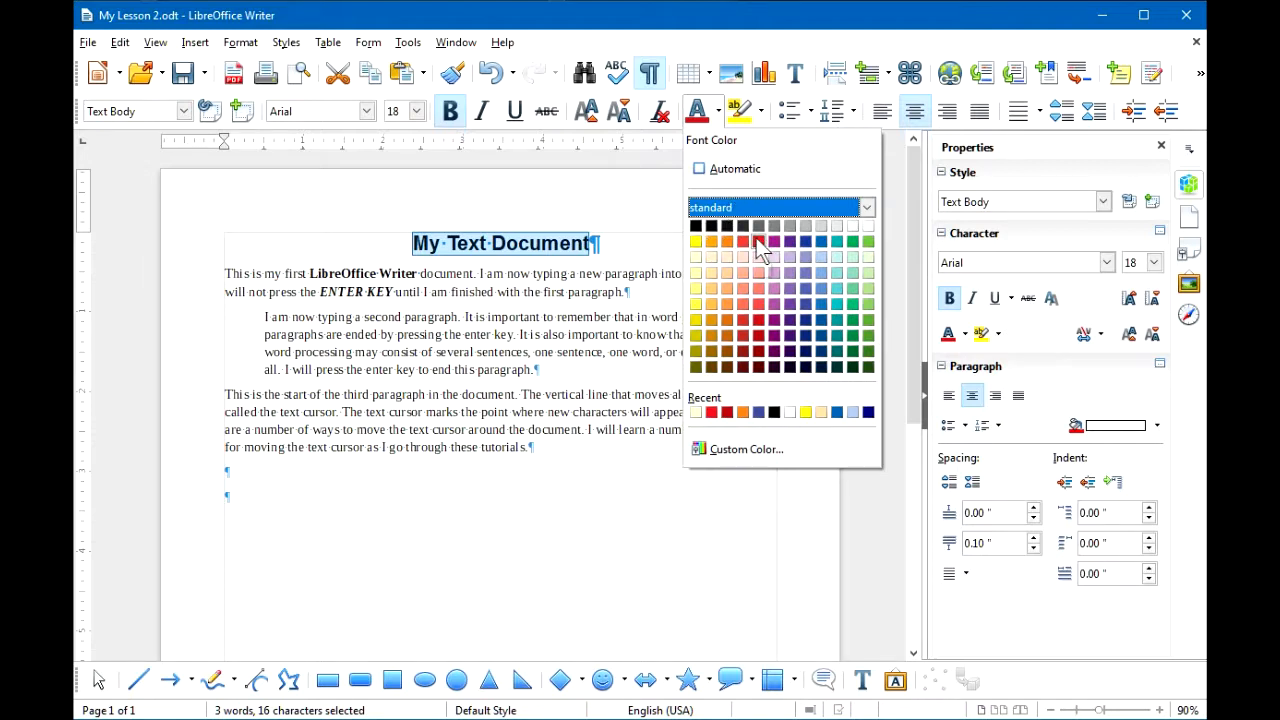
left_click(757, 240)
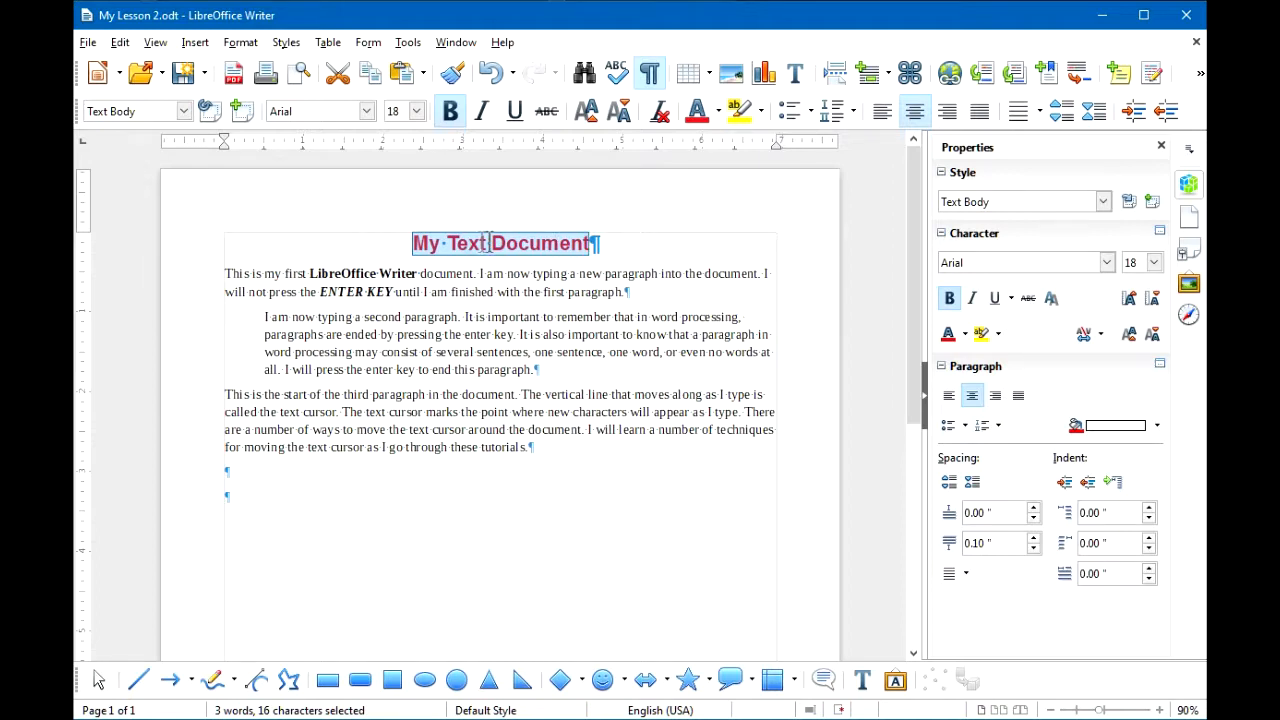
left_click(643, 275)
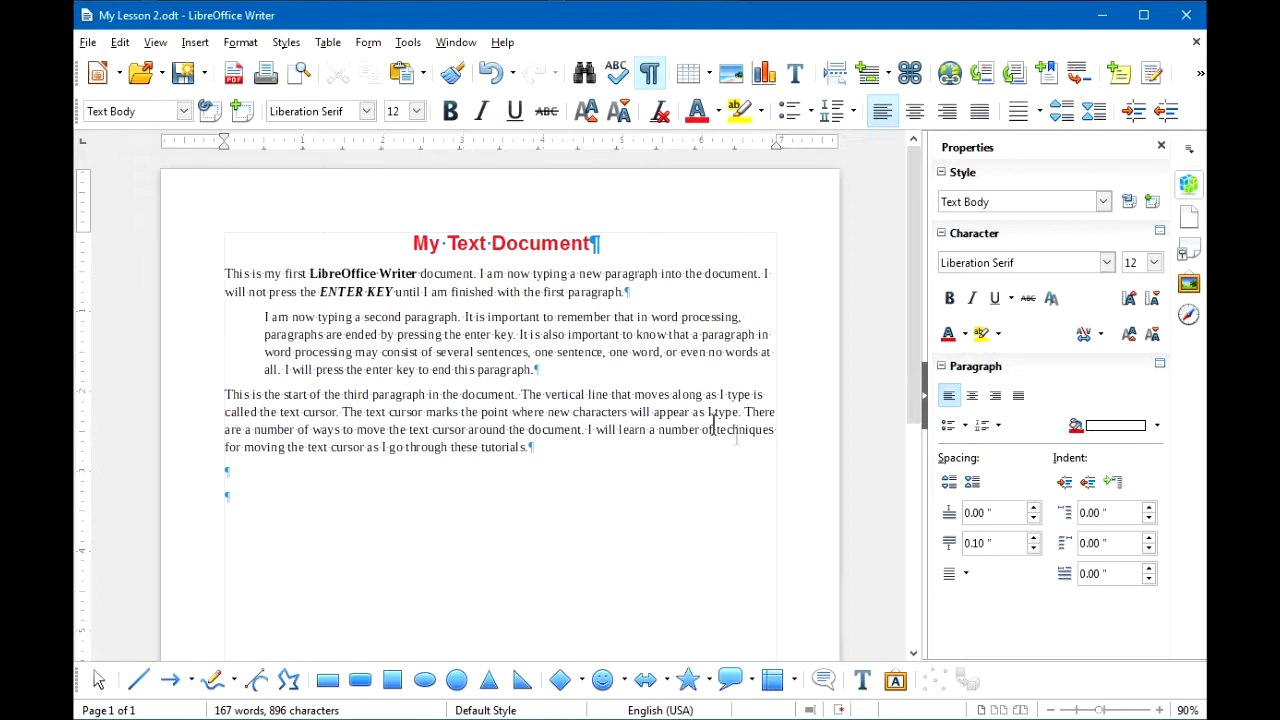
Highlight the third paragraph's sentence "There are a number of ways to move the text cursor around the document." in light yellow
triple_click(757, 410)
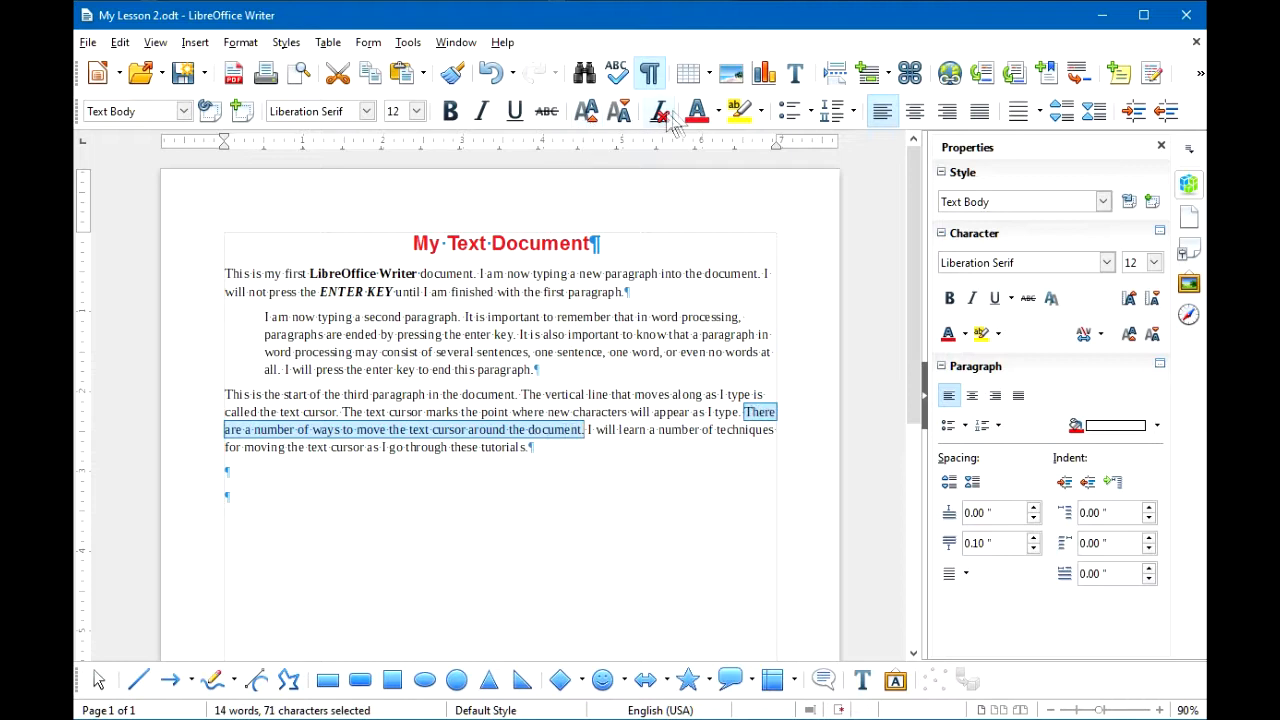
left_click(762, 111)
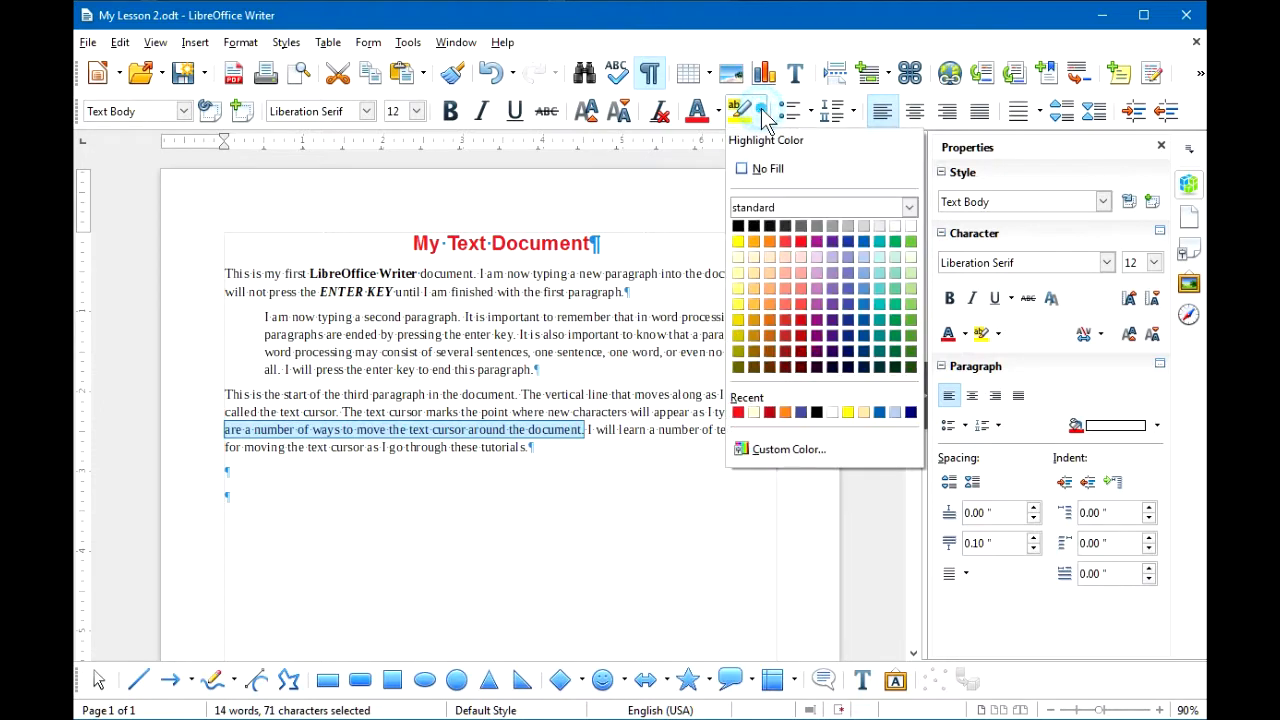
left_click(738, 258)
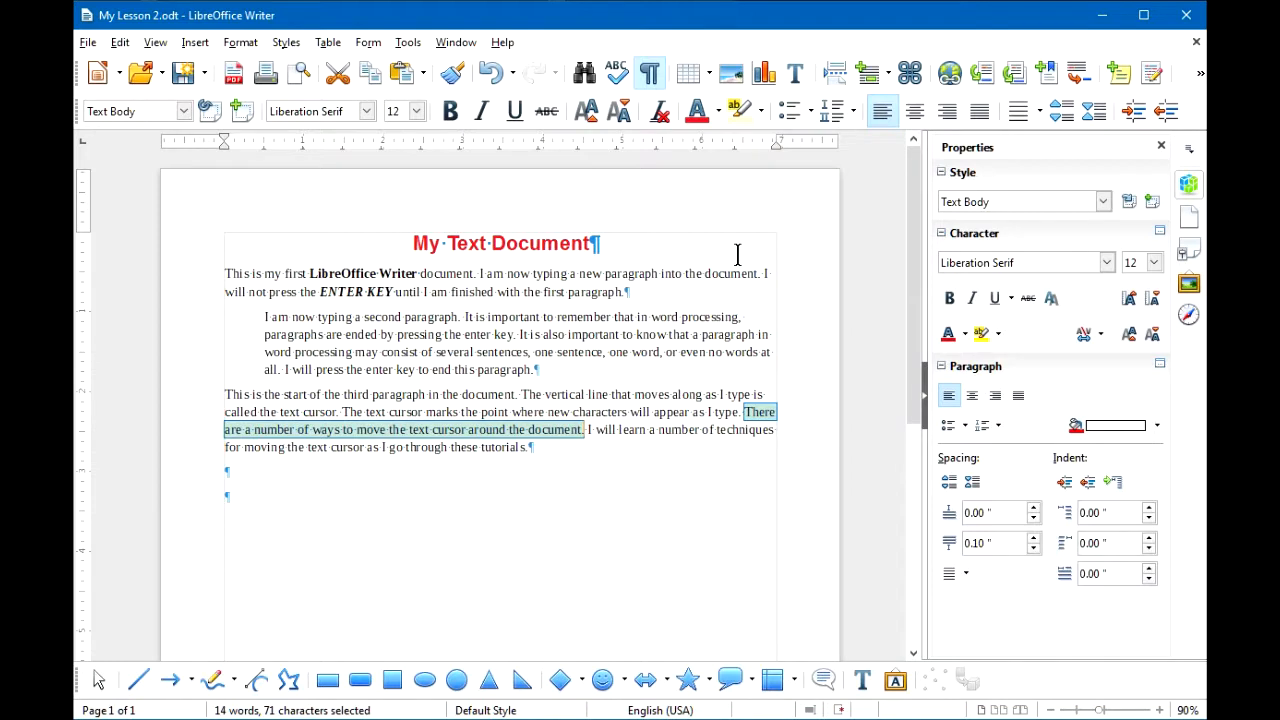
left_click(636, 447)
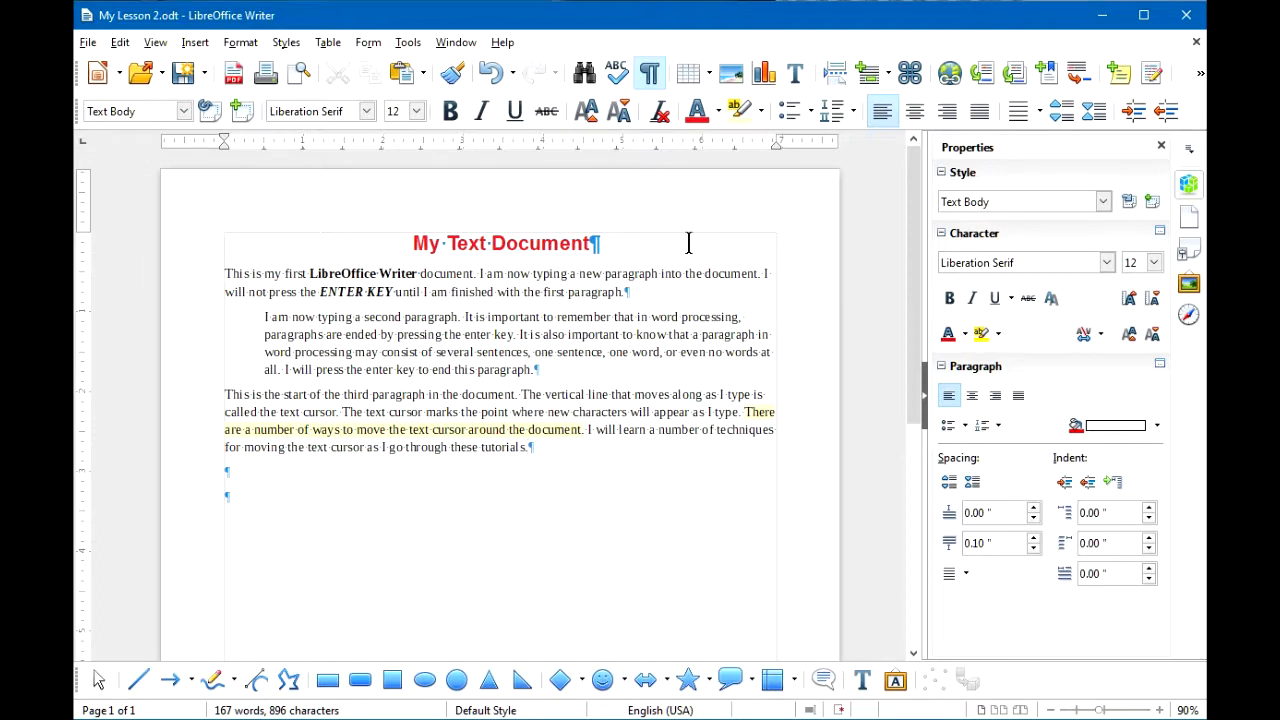
Give the title paragraph a light blue background from the standard palette
left_click(543, 245)
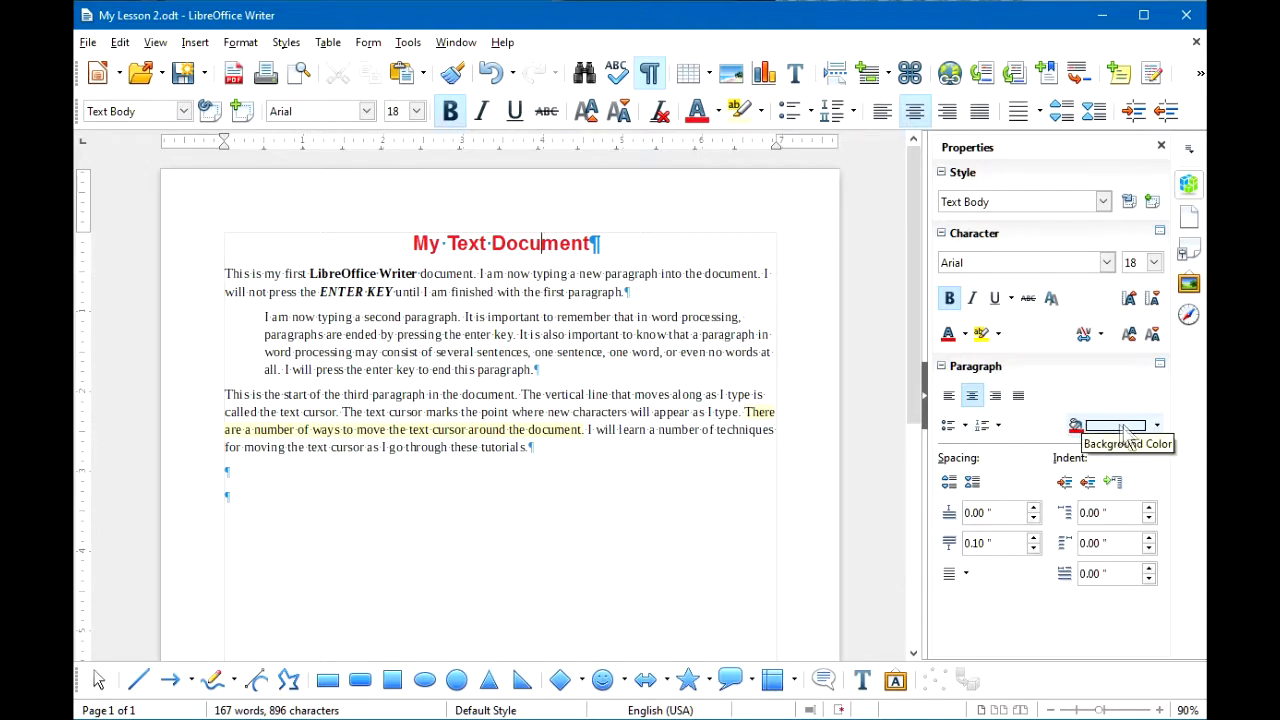
left_click(1157, 426)
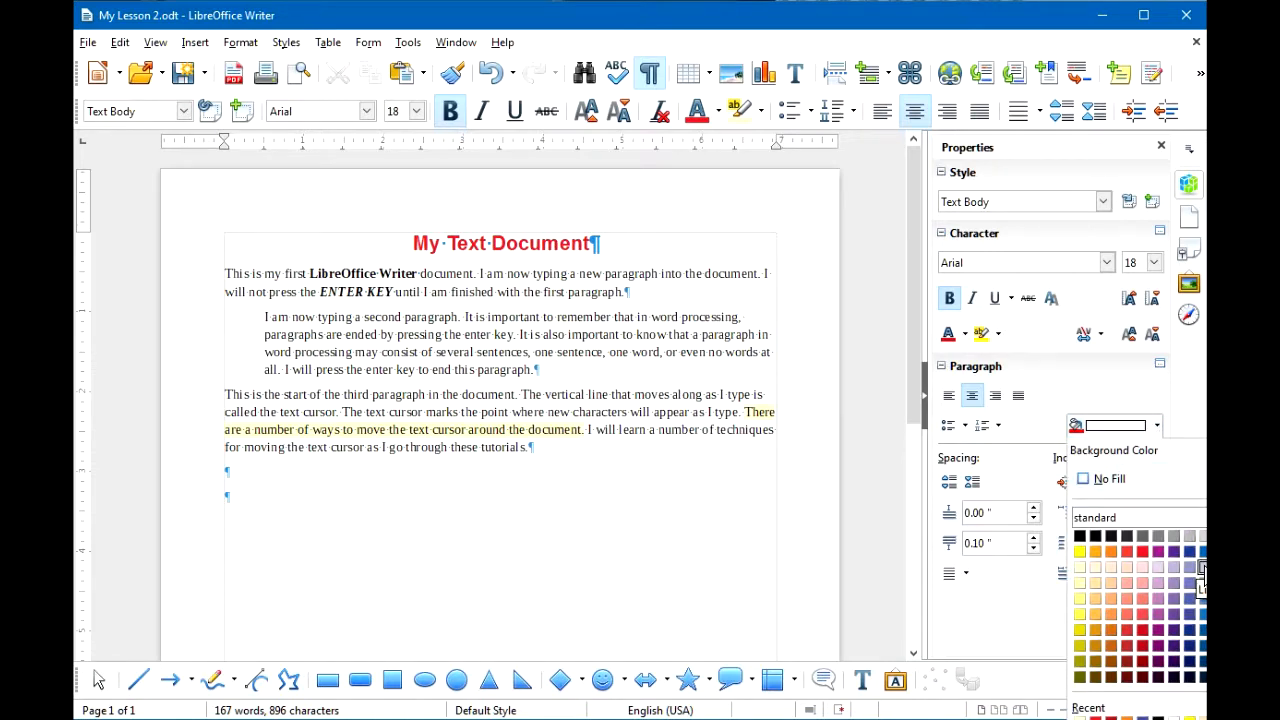
left_click(1202, 567)
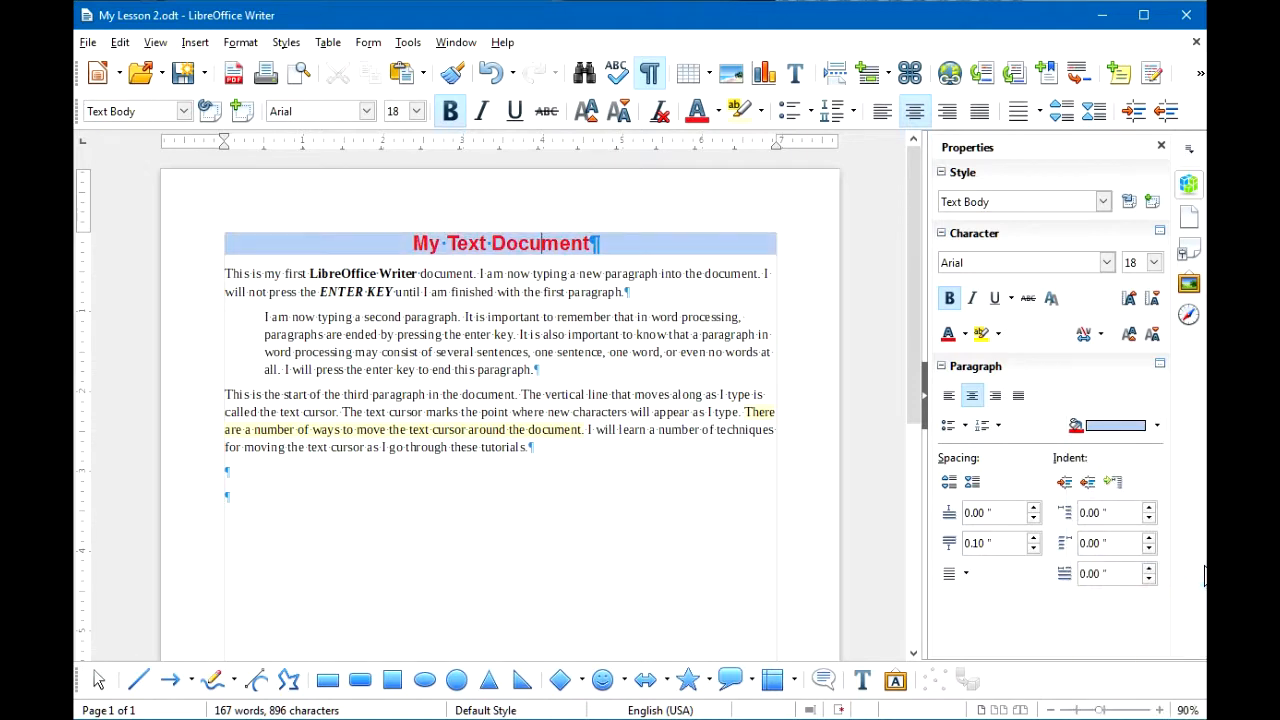
left_click(704, 292)
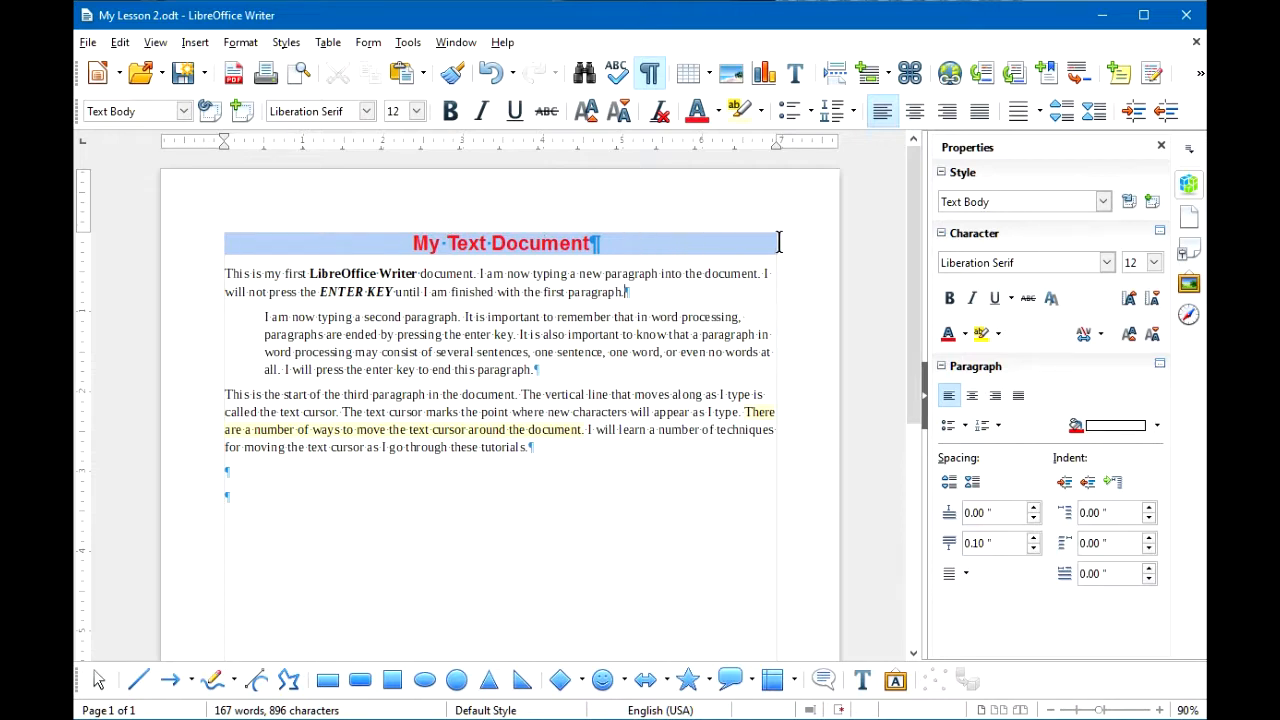
left_click(676, 317)
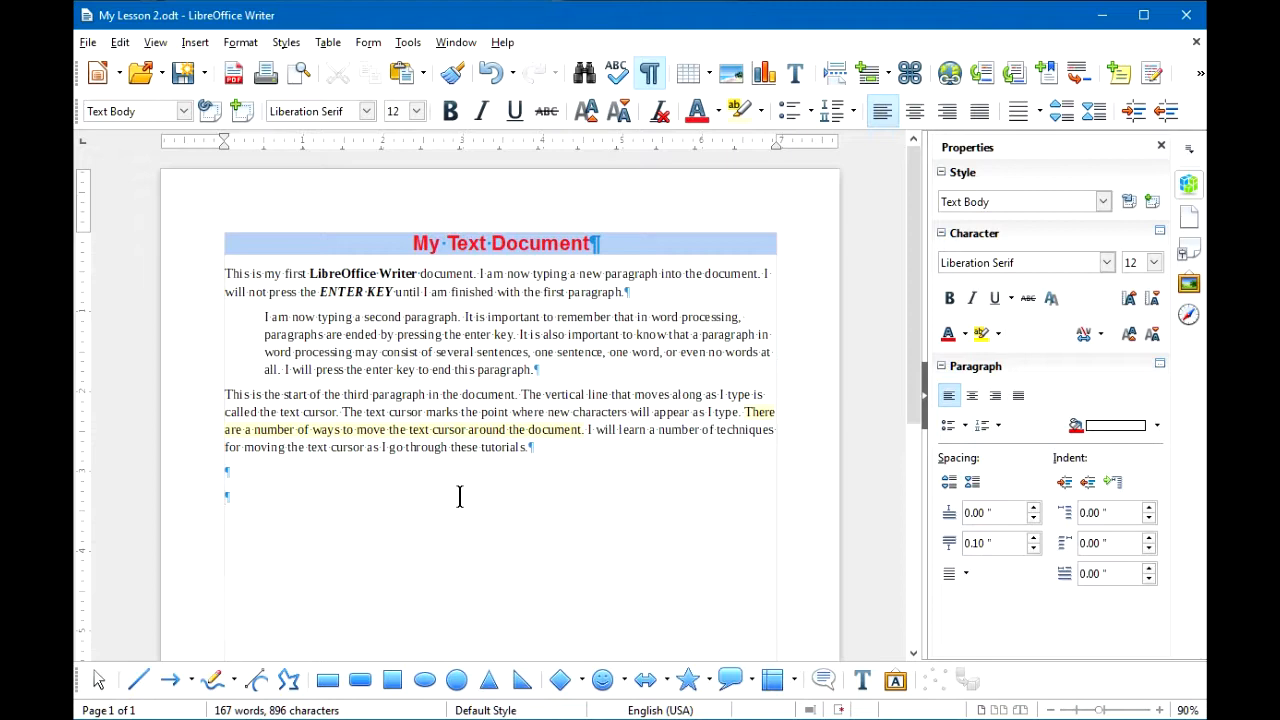
Add the bulleted paragraphs "This paragraph uses bullets" and "This paragraph also has bullets" at the document's end, and end the bulleted list
type("This paragraph uses bullets")
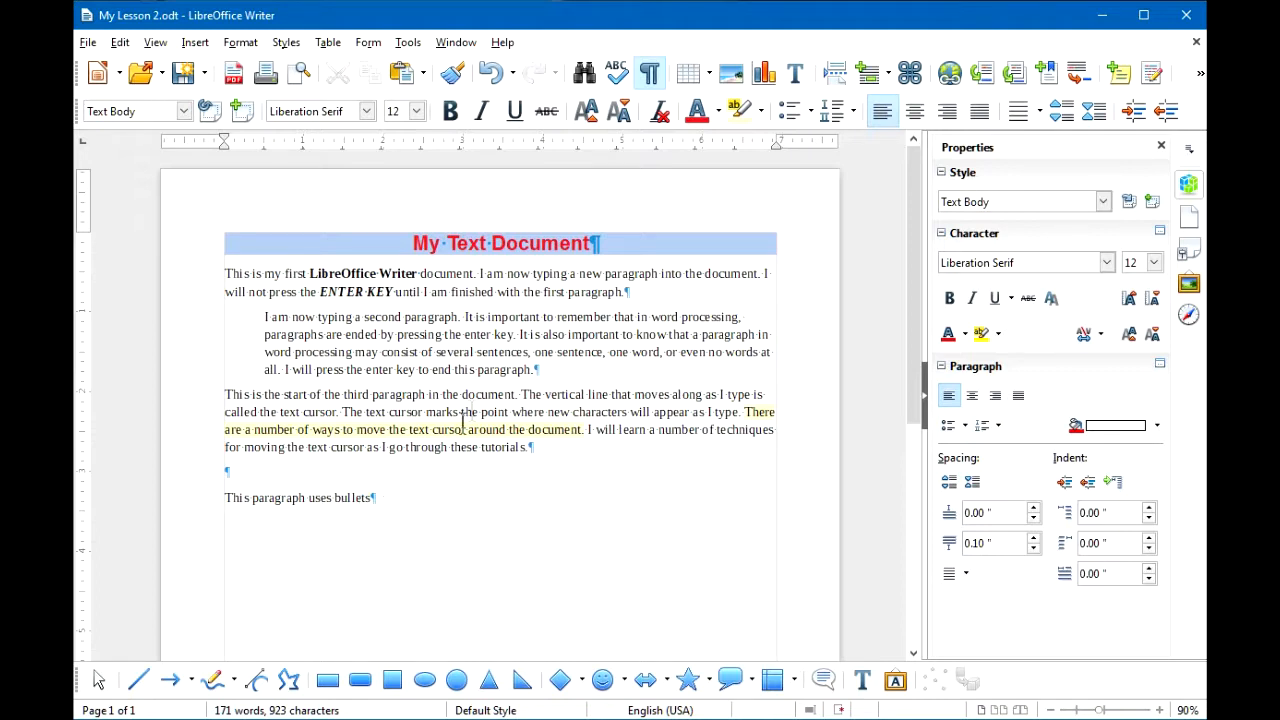
left_click(790, 115)
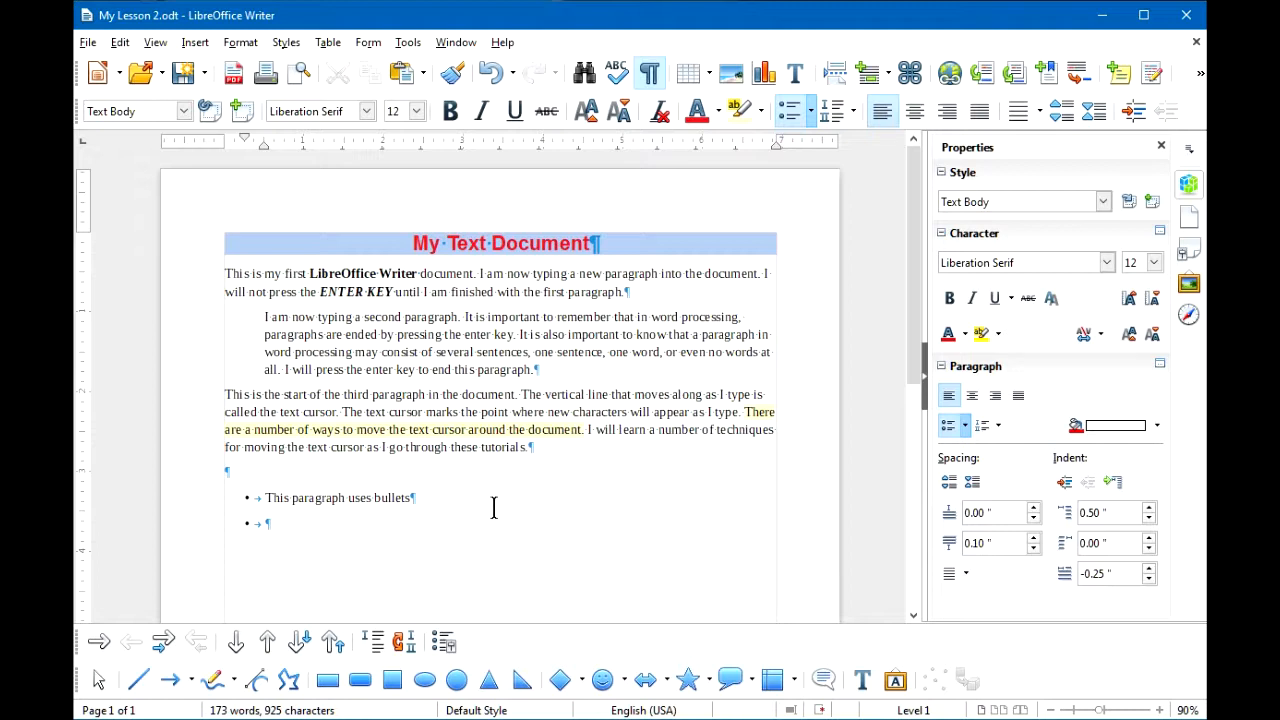
type("This paragraph also has bullets")
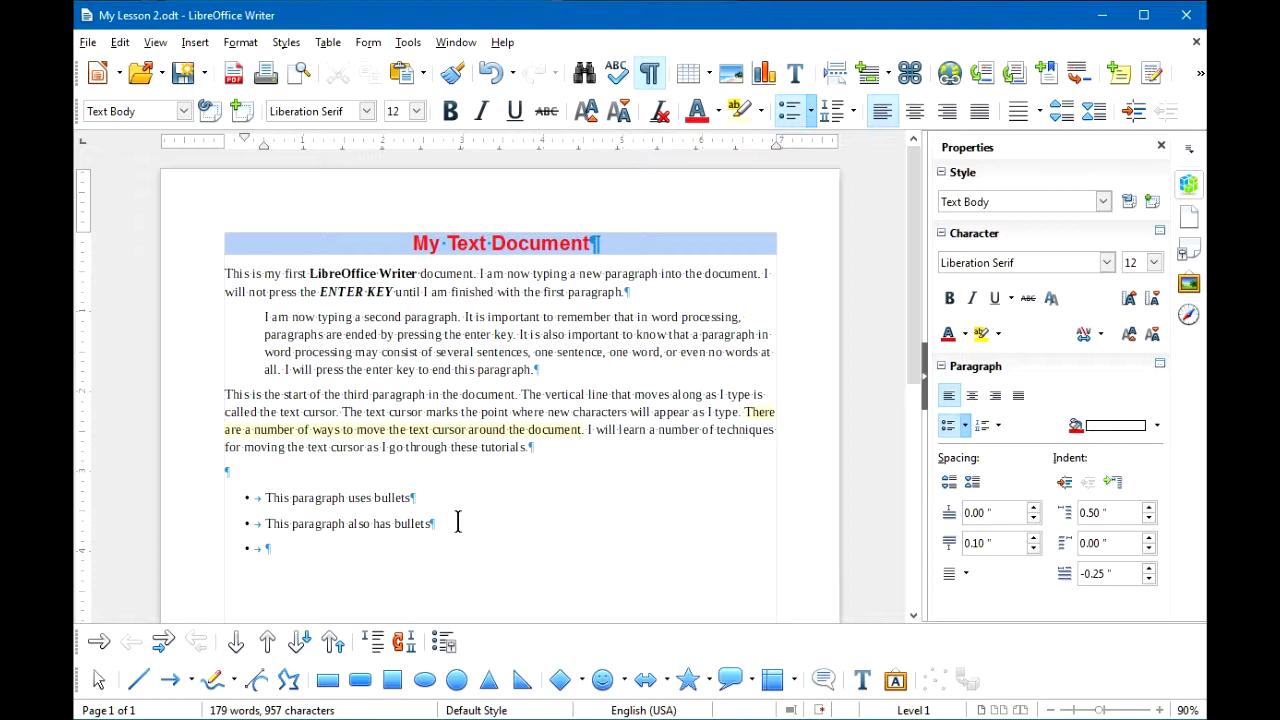
key("Return")
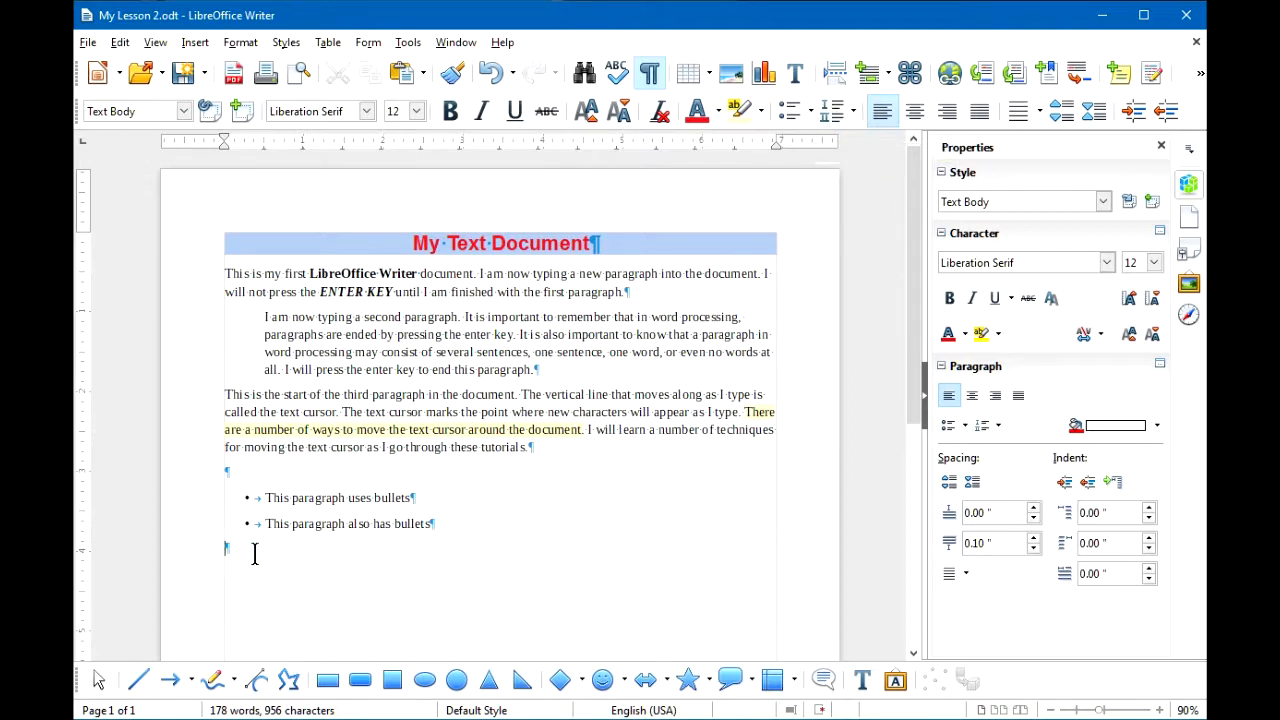
Leave a blank paragraph below the bullets and start a numbered list with the items "One" and "List again"
key("Return")
type("One")
left_click(836, 118)
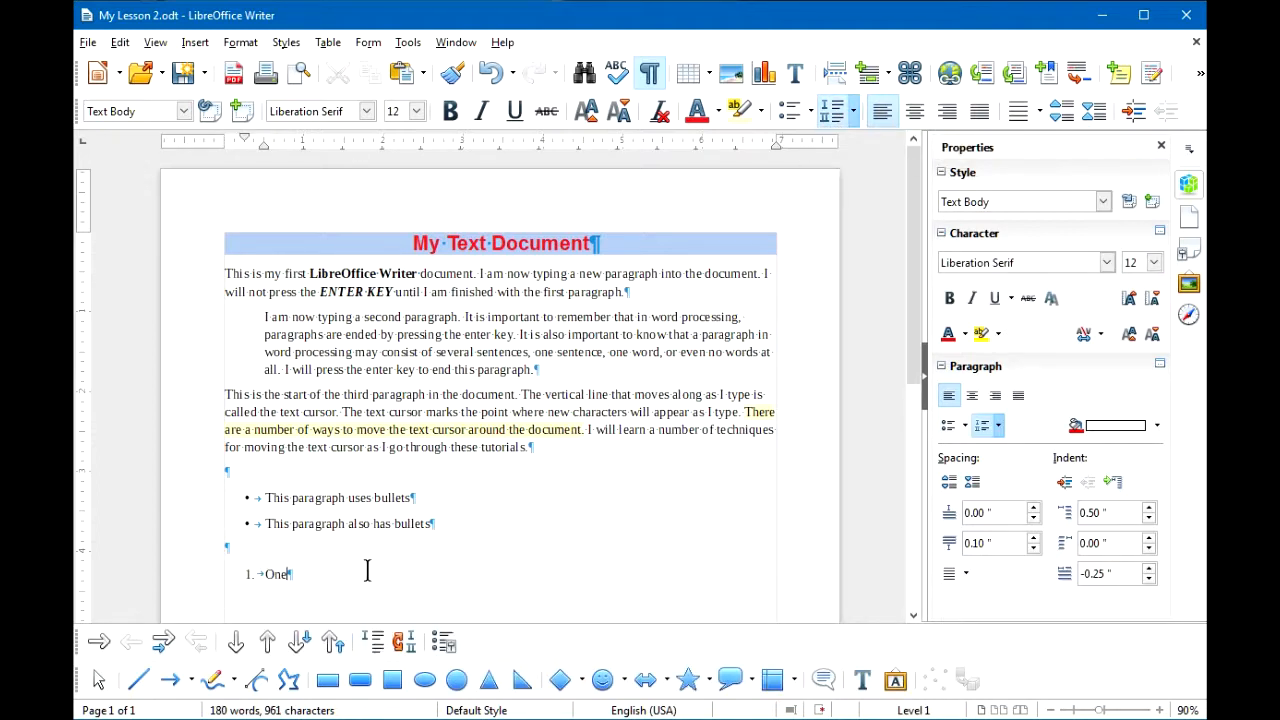
key("Return")
type("List again")
key("Return")
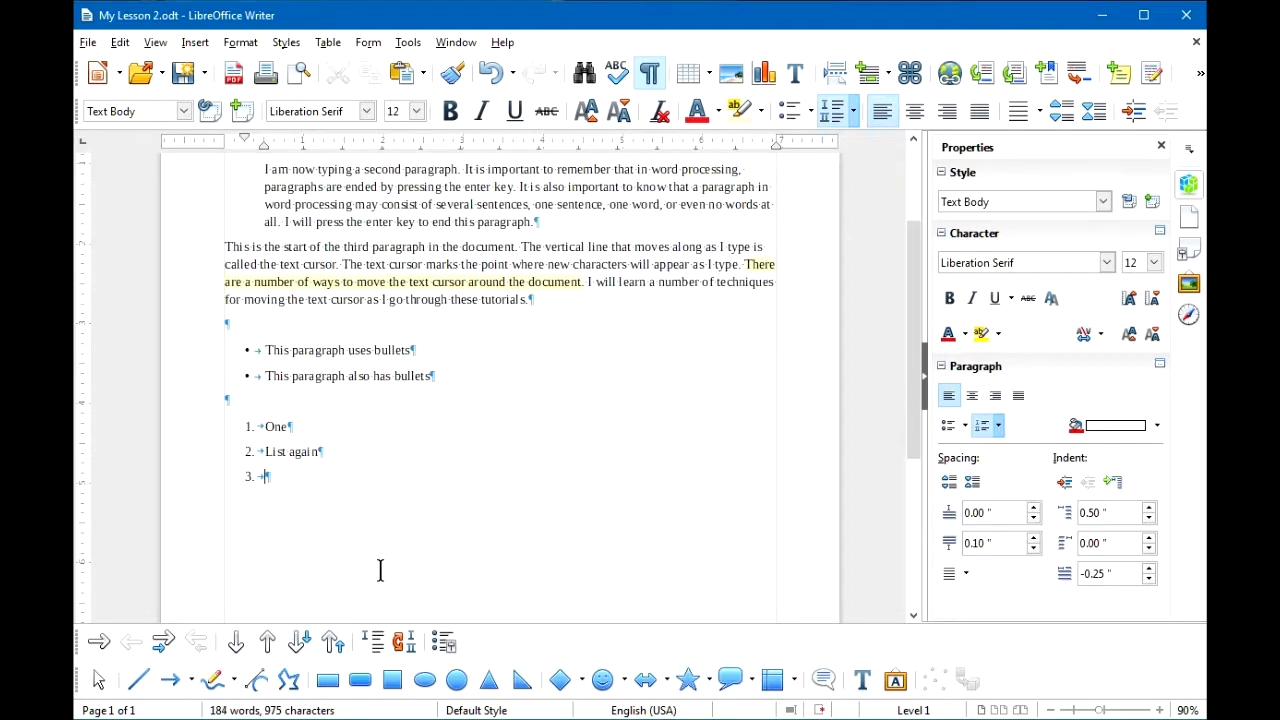
Continue the numbered list with the items "Another list paragraph" and "Maybe this is not in the list"
type("Another list paragraphs")
key("BackSpace")
key("Return")
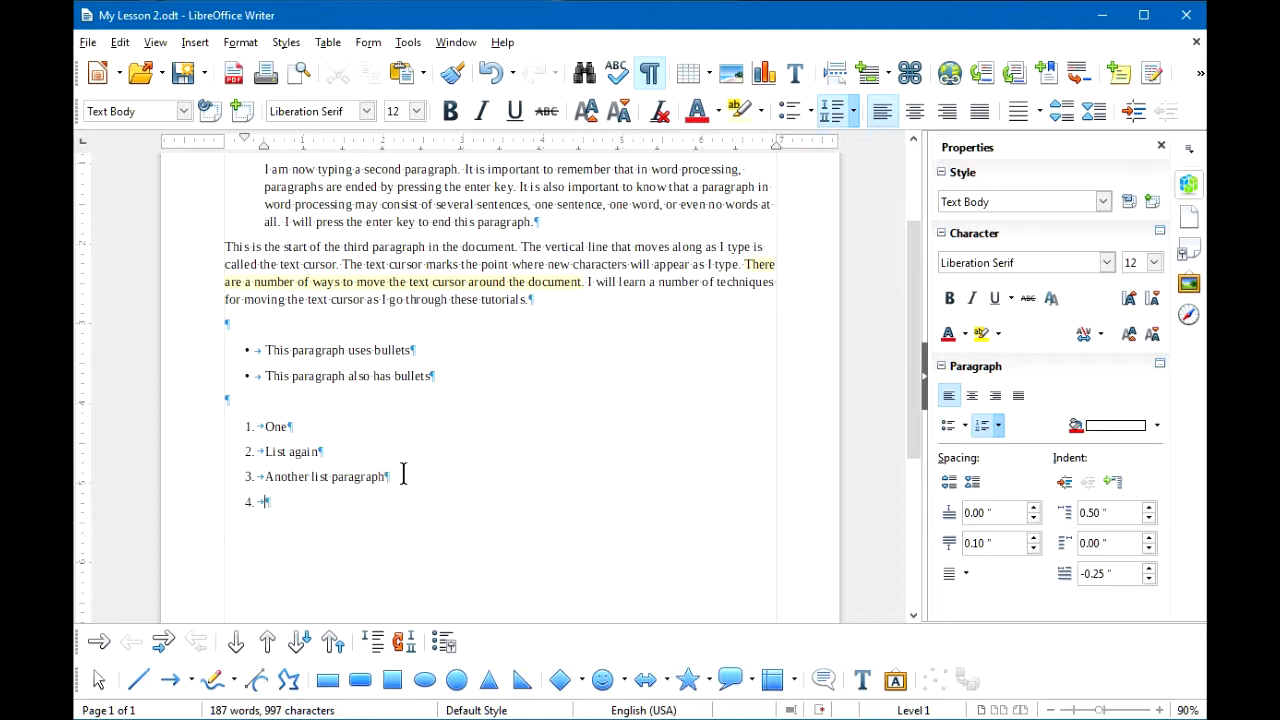
type("Maybe this is not in the list")
key("Return")
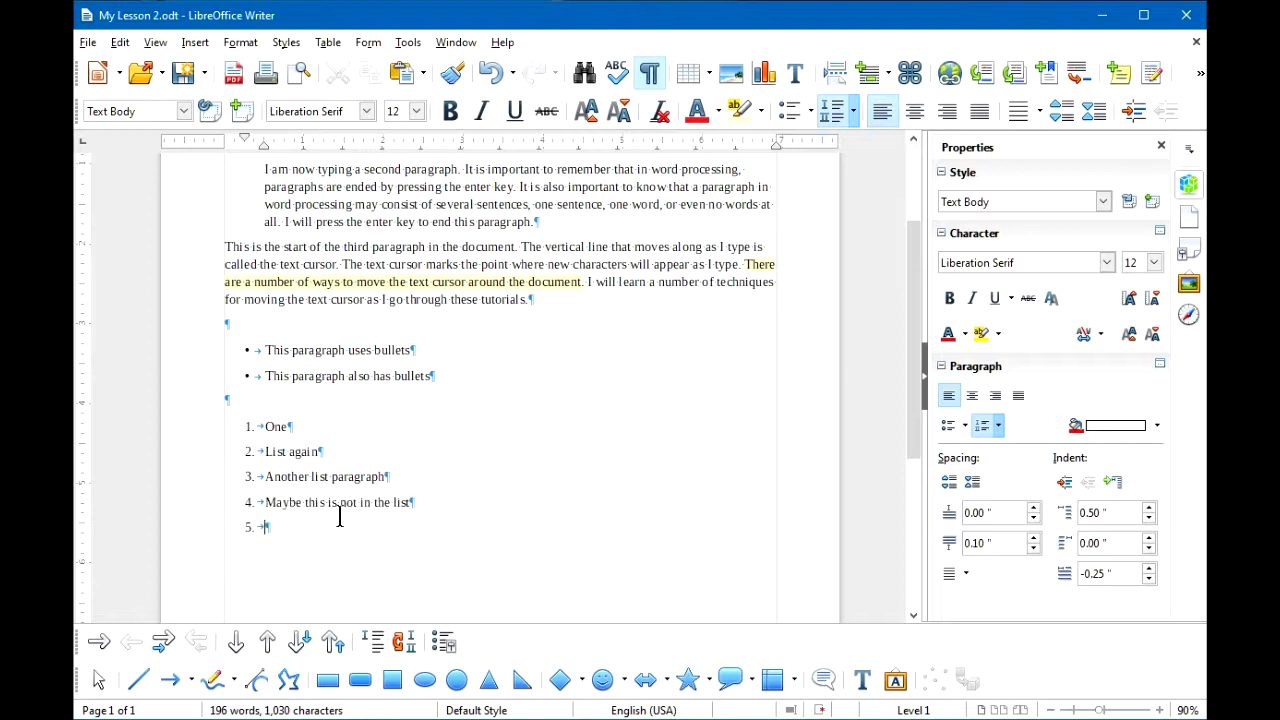
Add "This is in the list" as the fifth numbered item and end the numbered list below it
type("This is in the list")
key("Return")
key("Return")
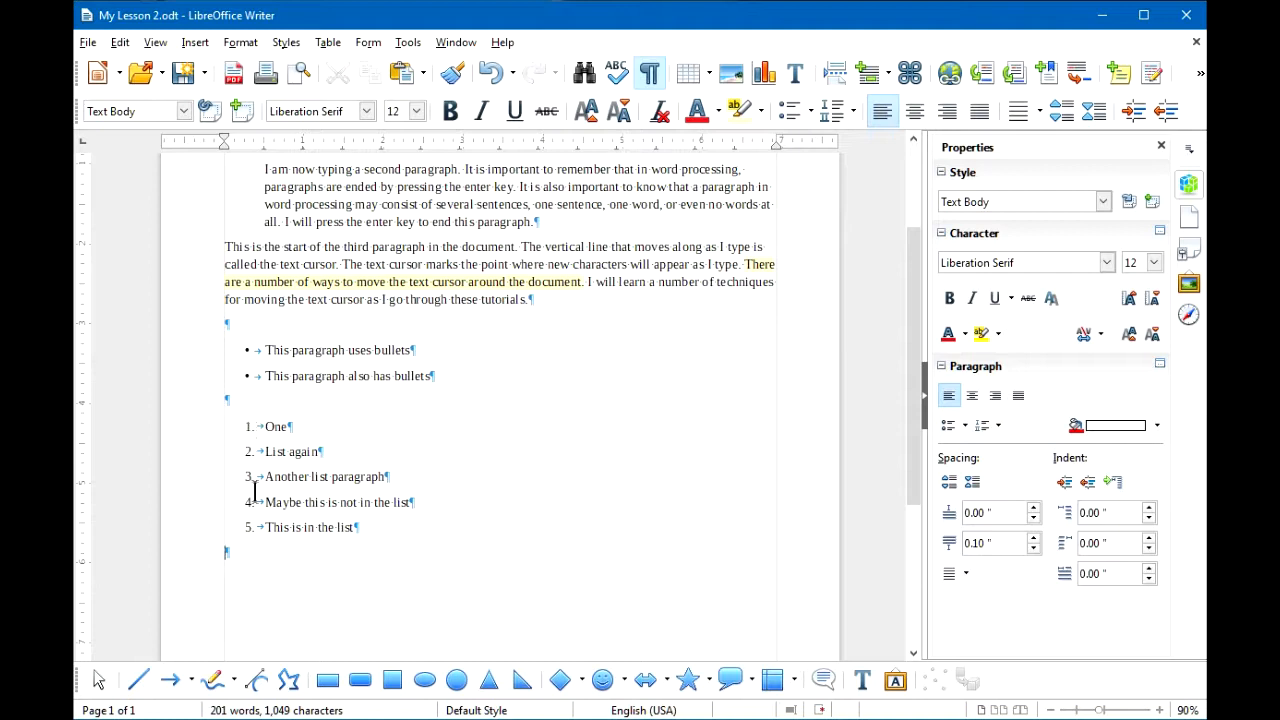
Remove the numbering from the paragraph "Maybe this is not in the list"
left_click(307, 502)
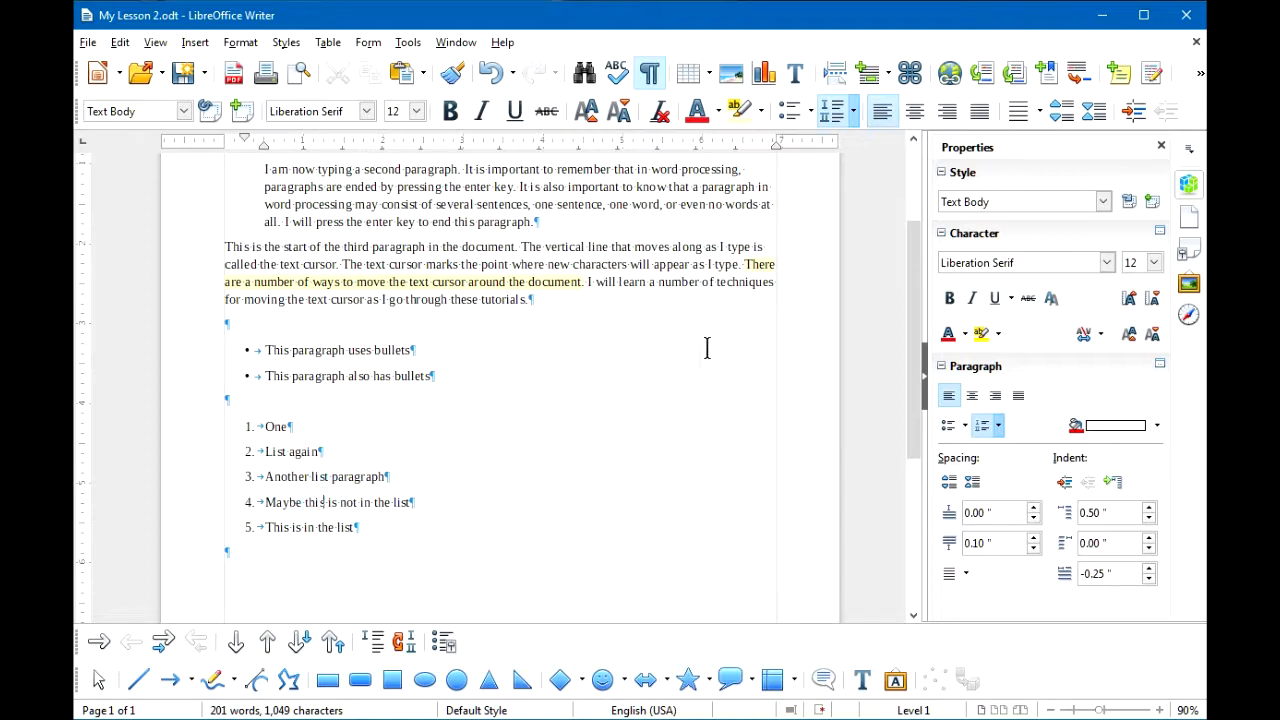
left_click(836, 112)
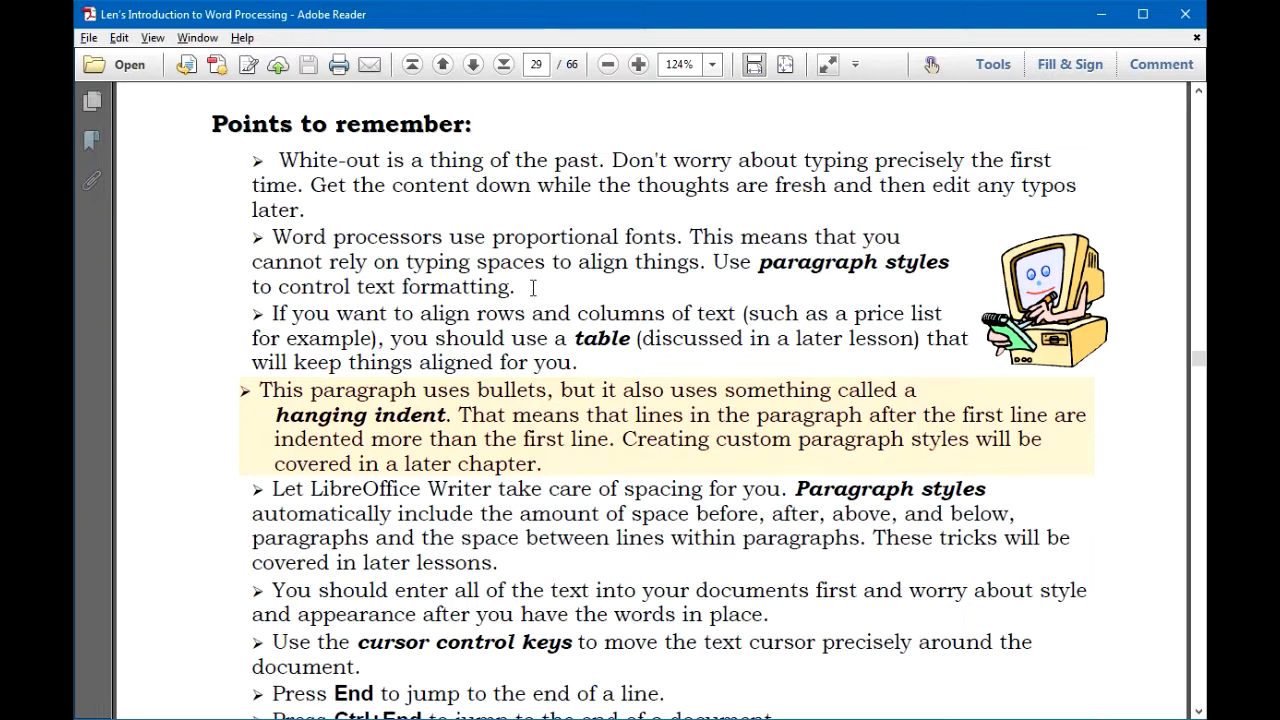
Read through the "Points to remember" on page 29 of Len's Introduction to Word Processing in Adobe Reader
scroll(533, 288, "up", 1)
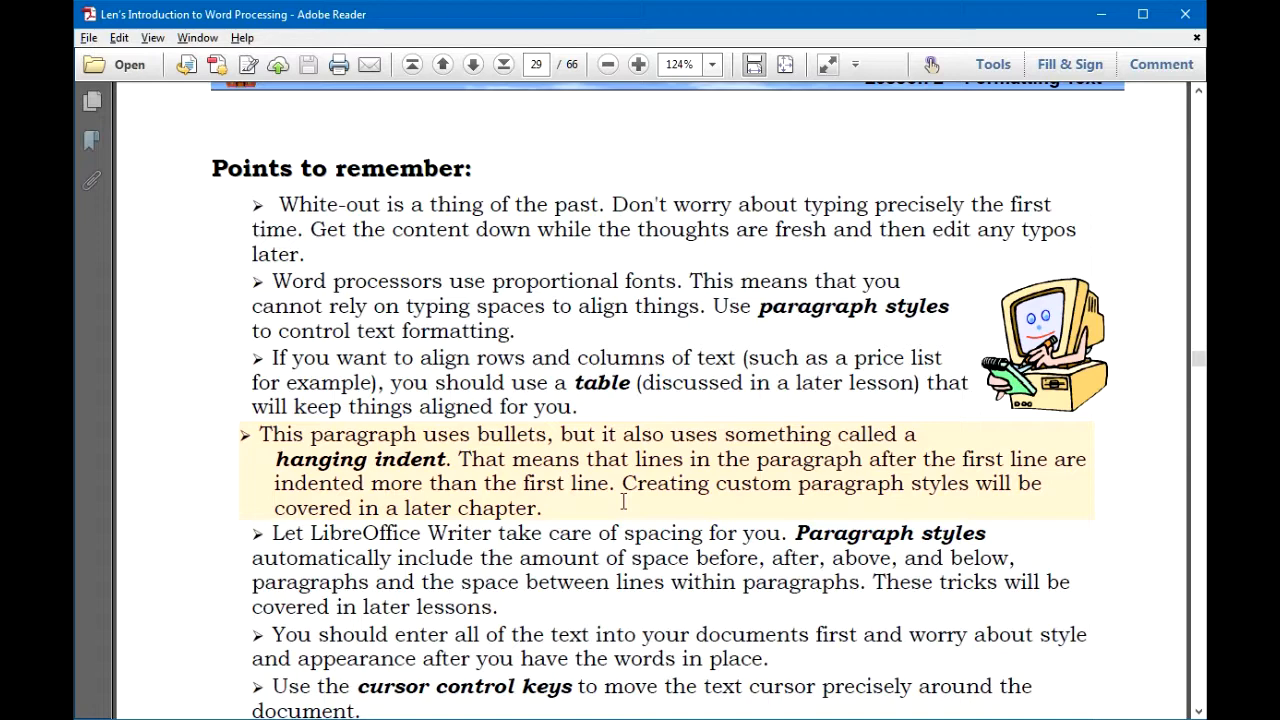
scroll(620, 500, "down", 3)
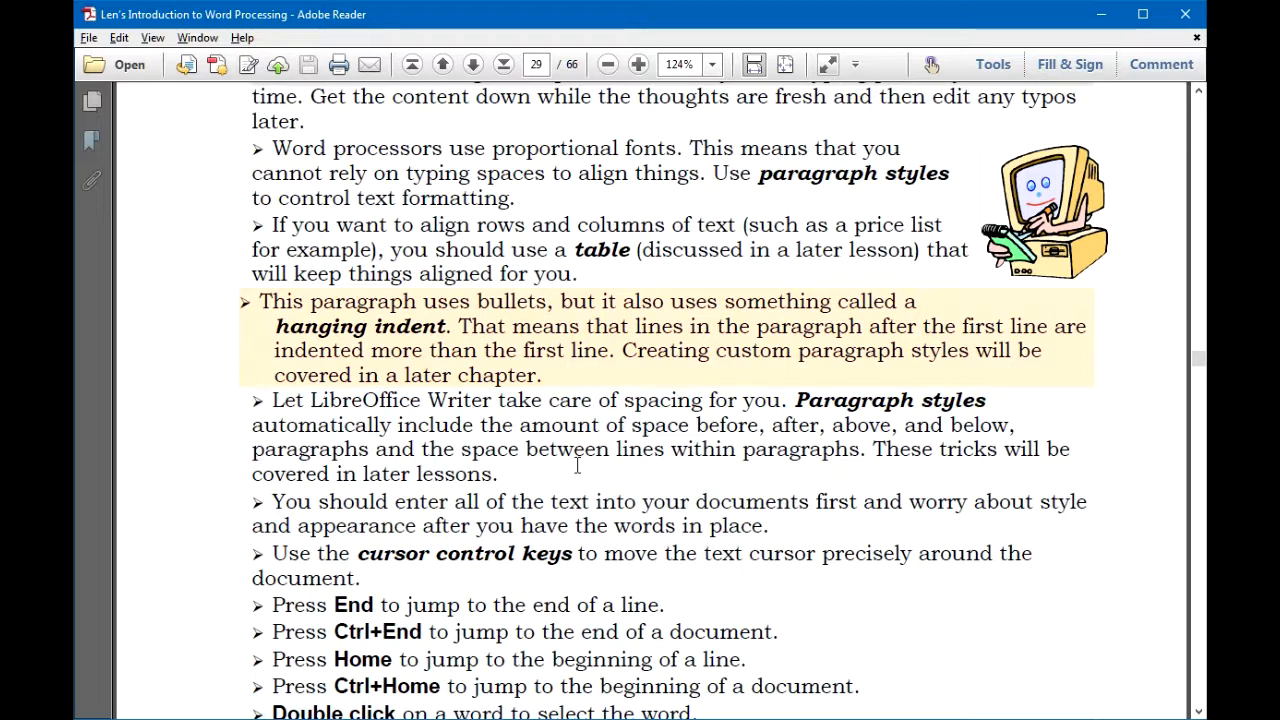
scroll(577, 465, "down", 1)
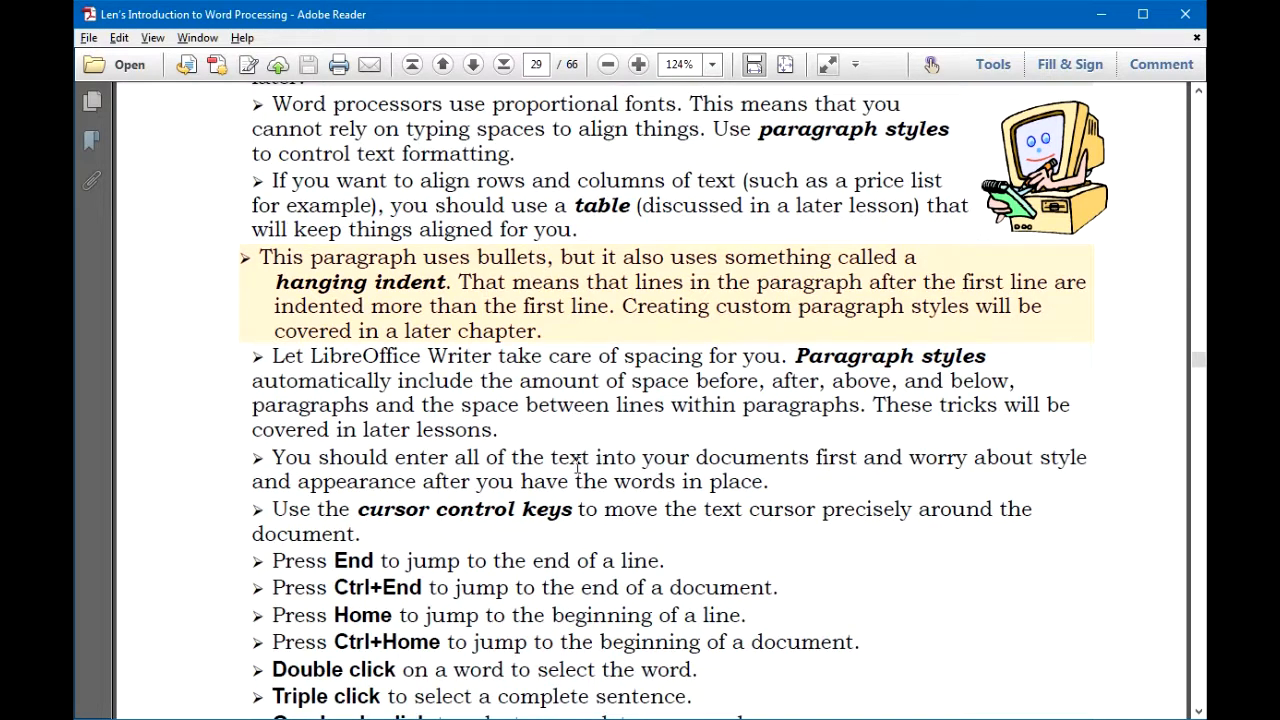
scroll(577, 465, "down", 2)
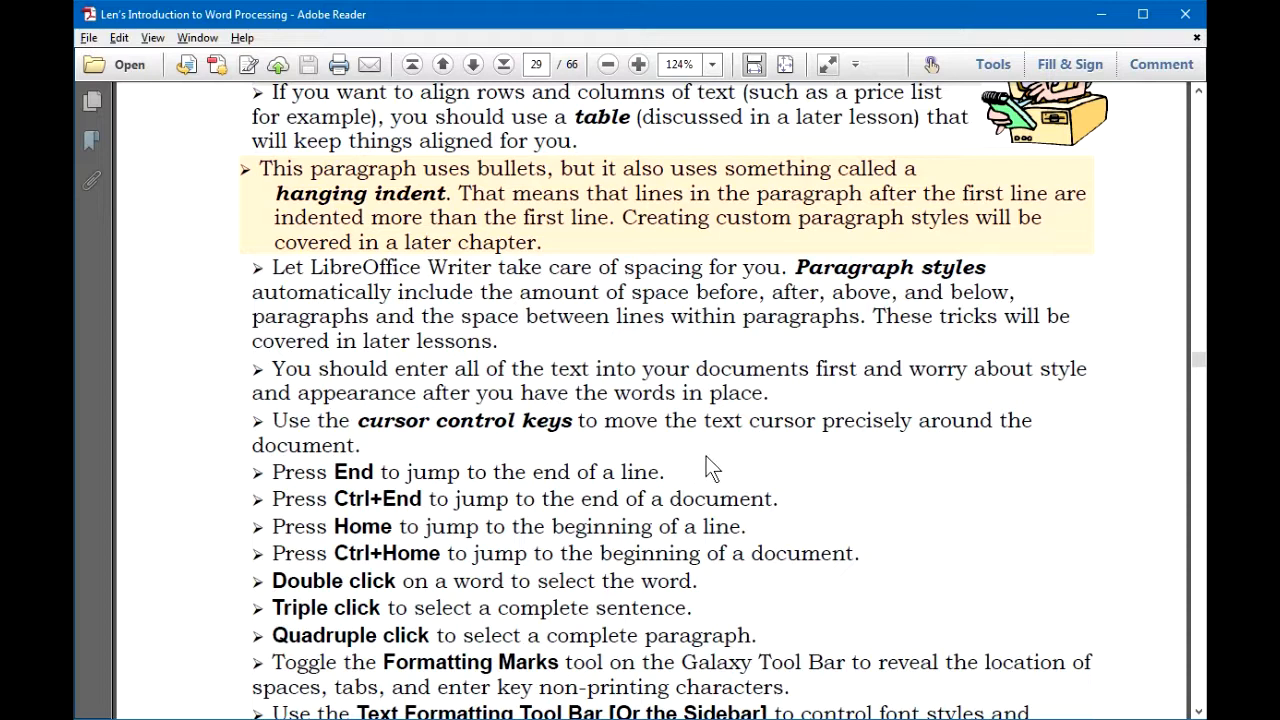
scroll(706, 460, "up", 1)
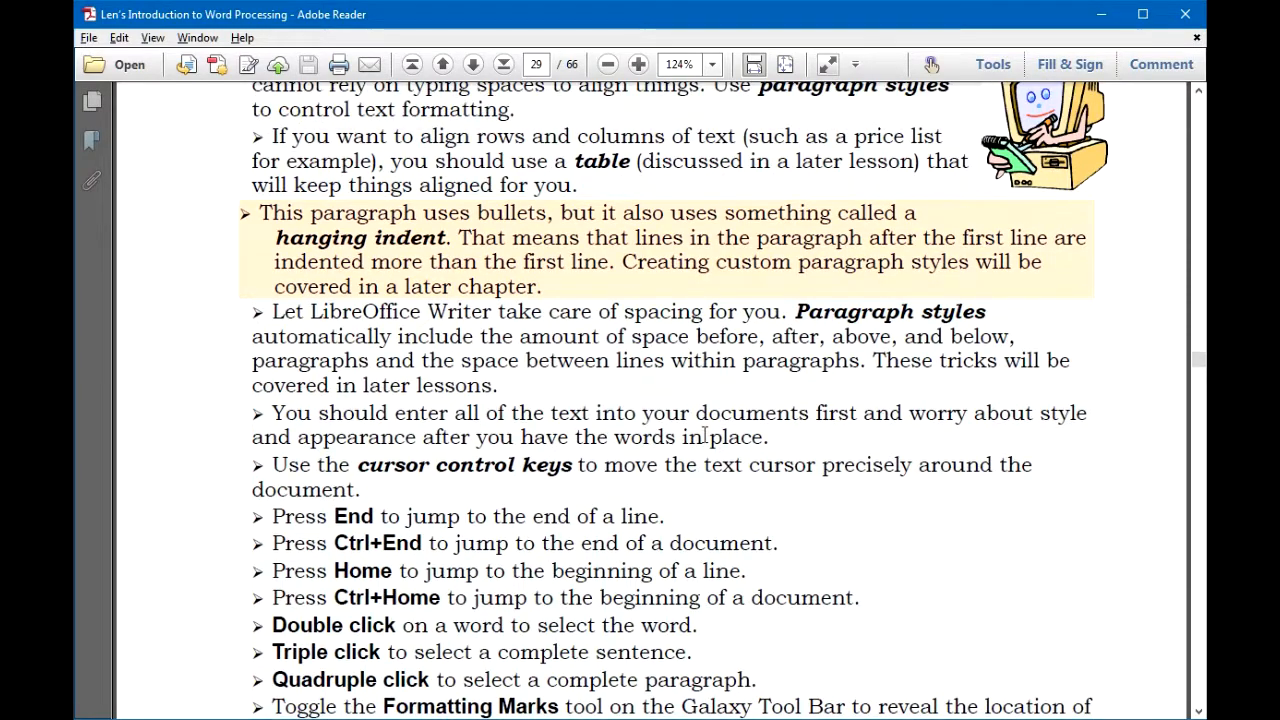
scroll(705, 450, "down", 4)
scroll(704, 436, "down", 1)
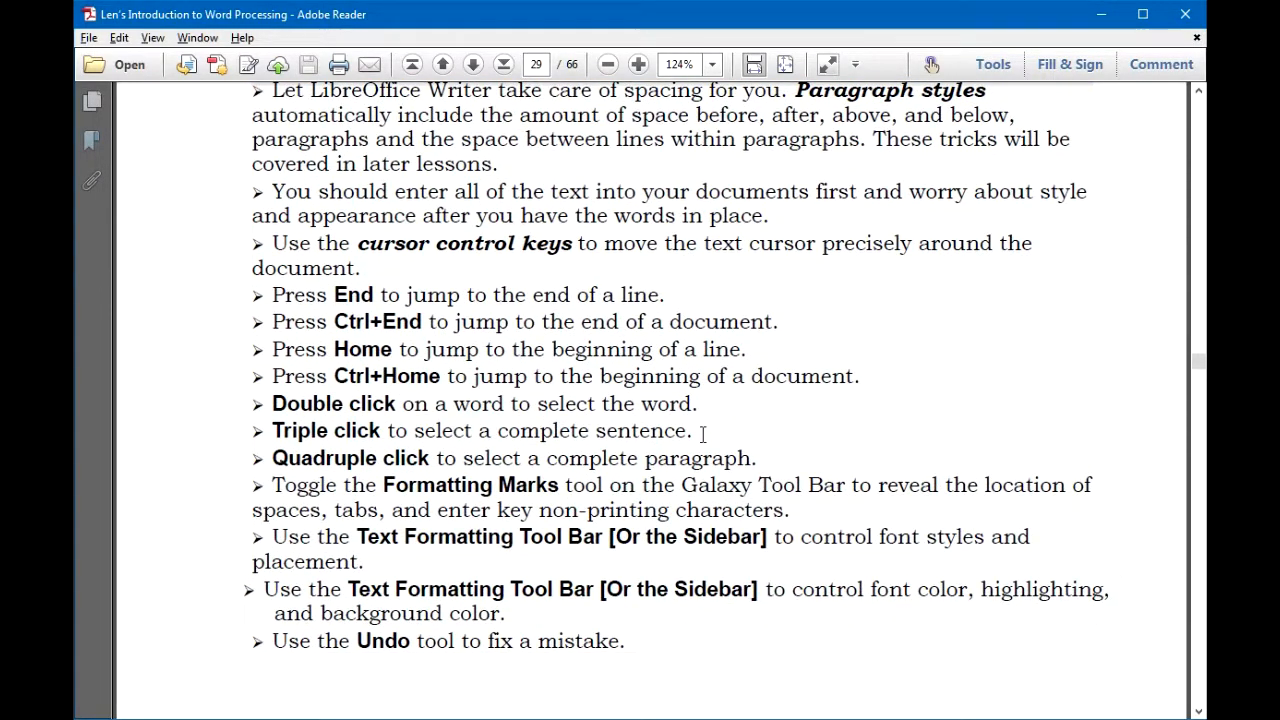